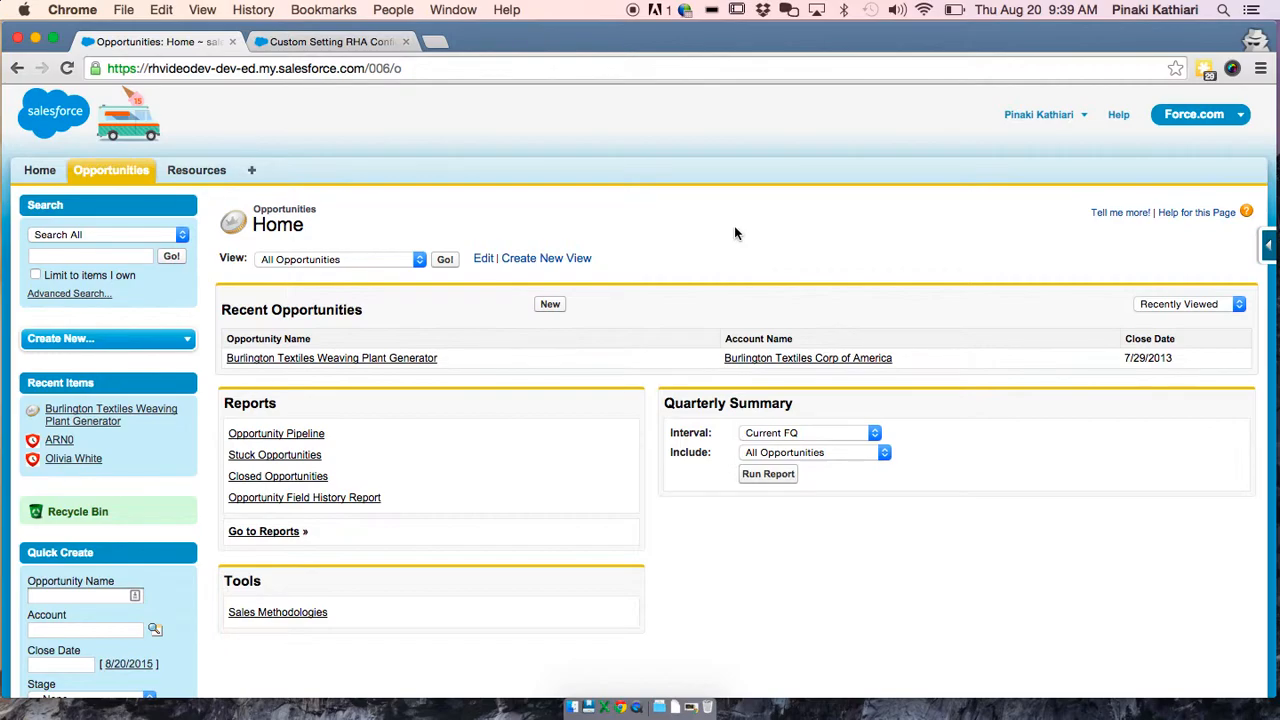
# Open the Burlington Textiles Weaving Plant Generator opportunity and start editing its page layout
pyautogui.click(110, 171)
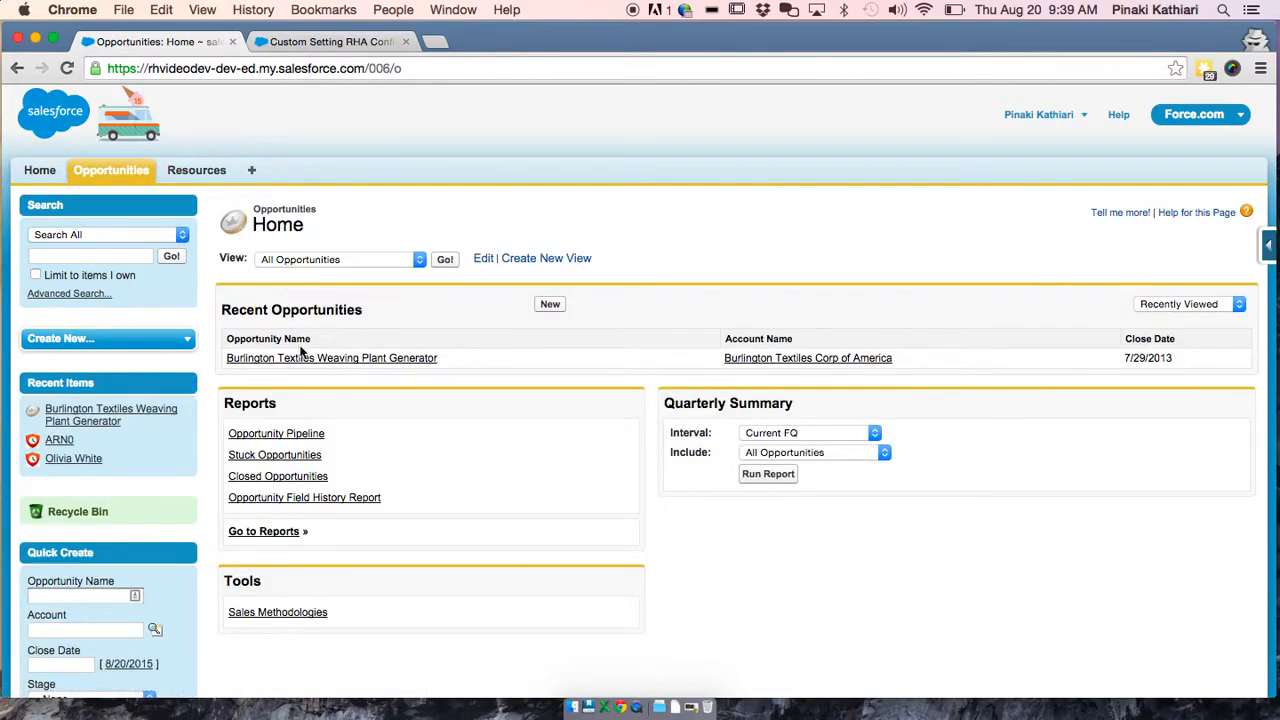
pyautogui.click(358, 358)
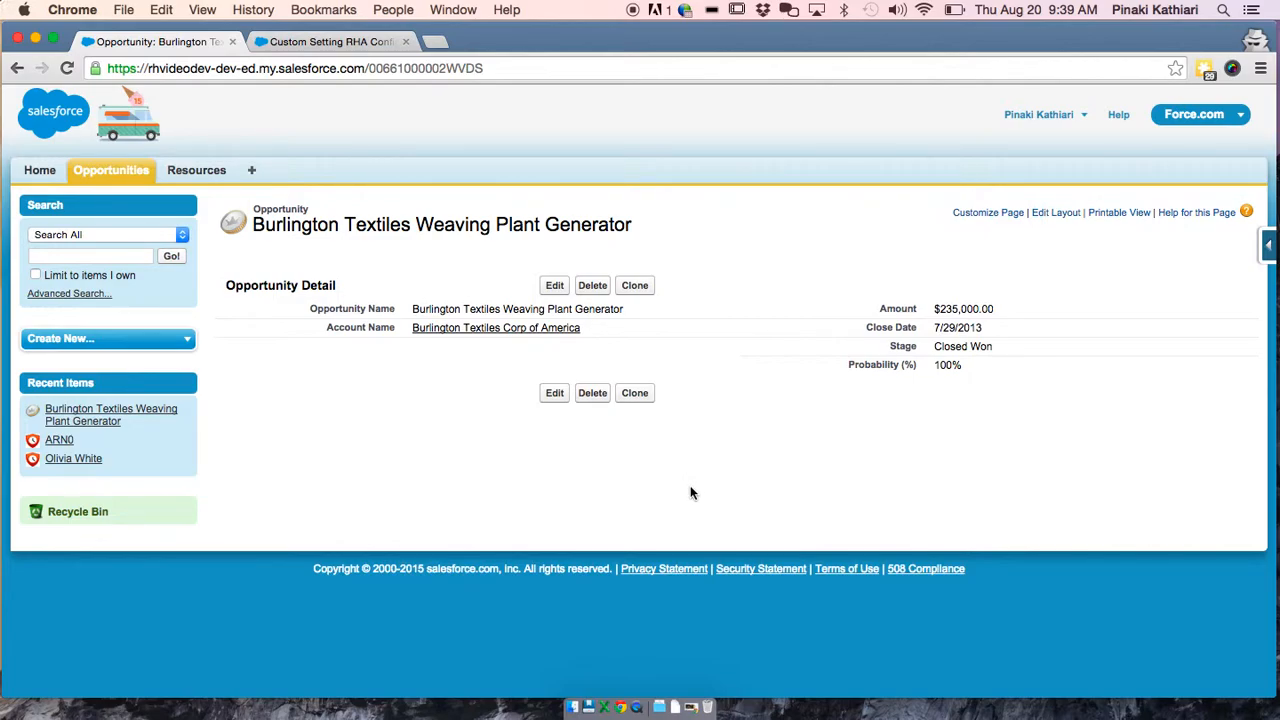
pyautogui.click(1055, 214)
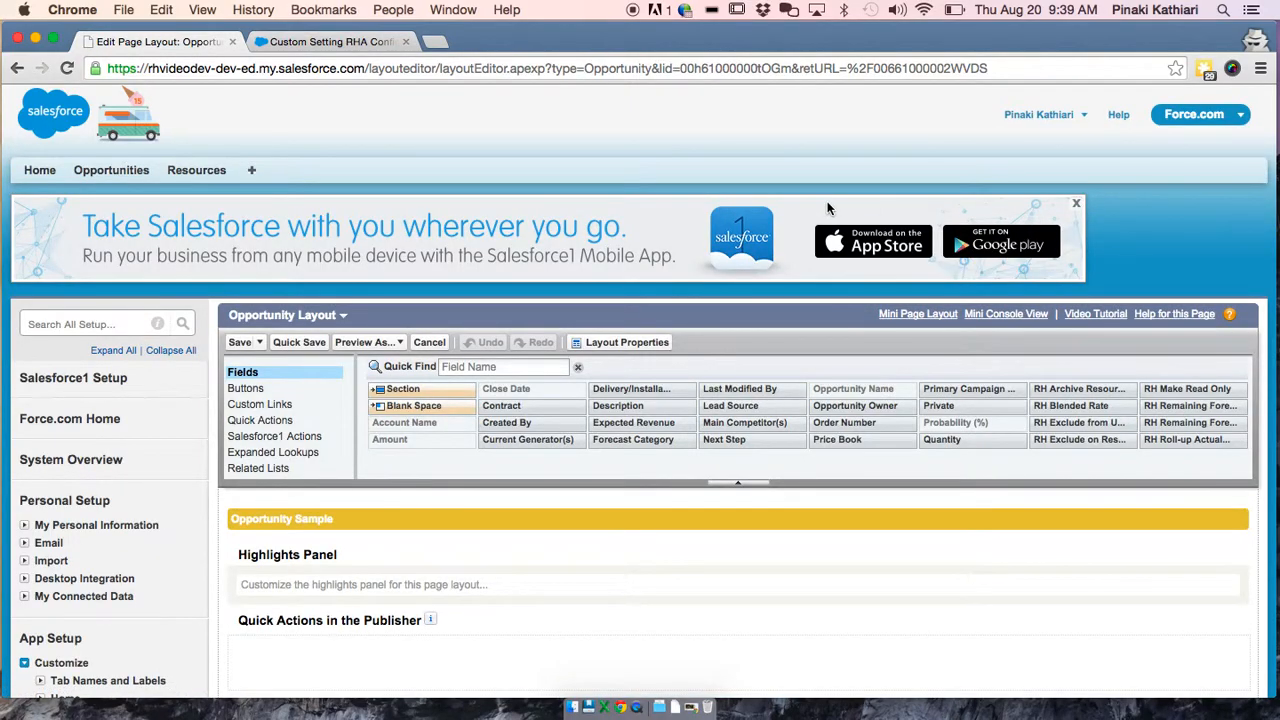
# Show the Visualforce pages that can be added to the opportunity layout
pyautogui.scroll(-5, 166, 468)
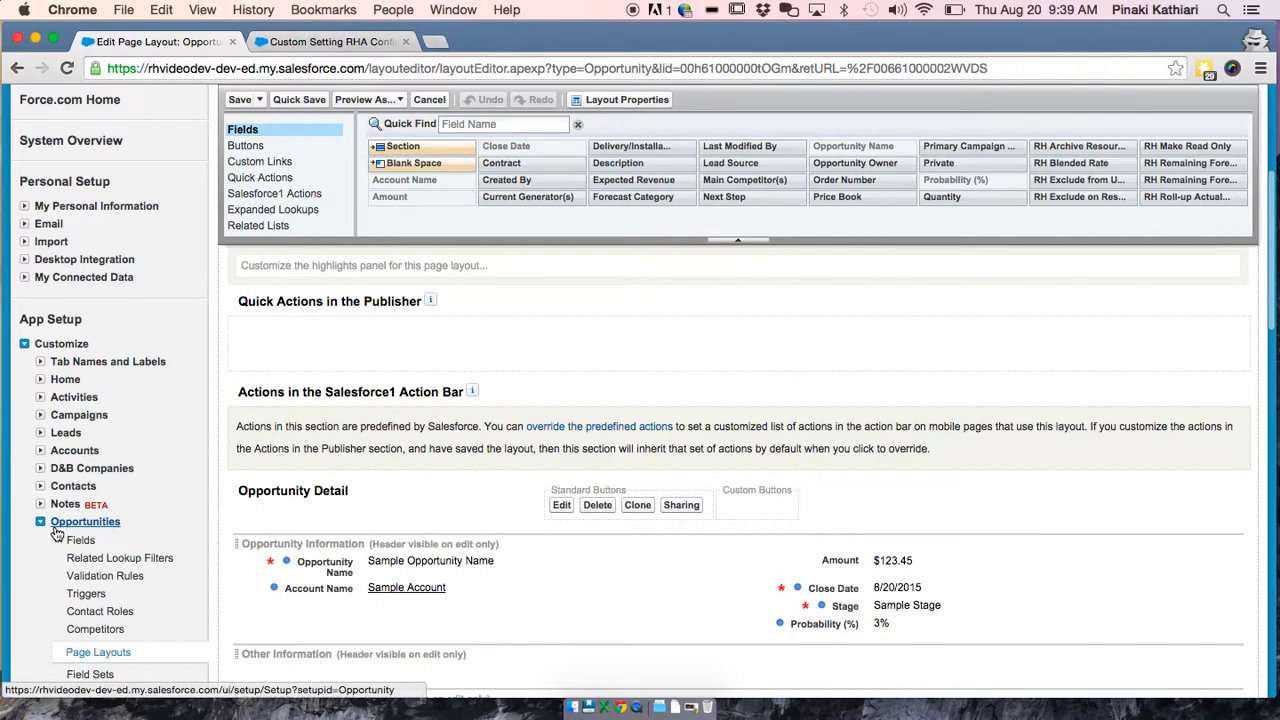
pyautogui.scroll(-2, 57, 533)
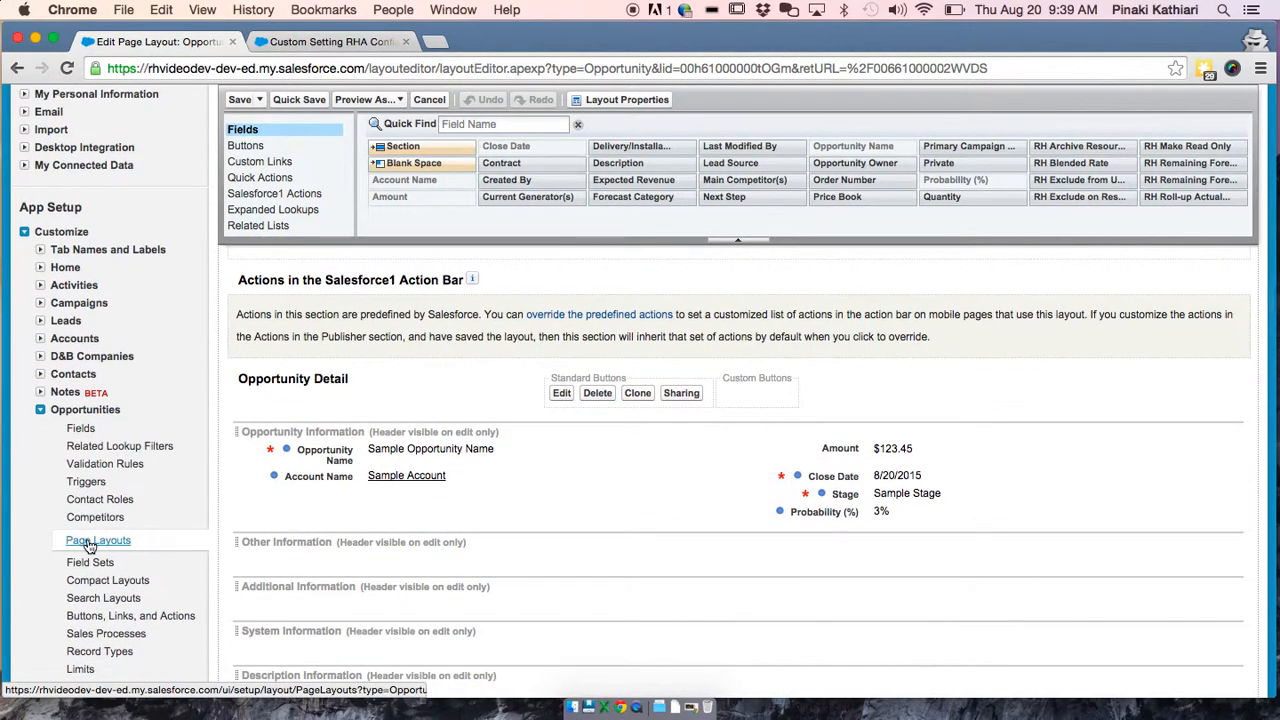
pyautogui.scroll(-2, 511, 443)
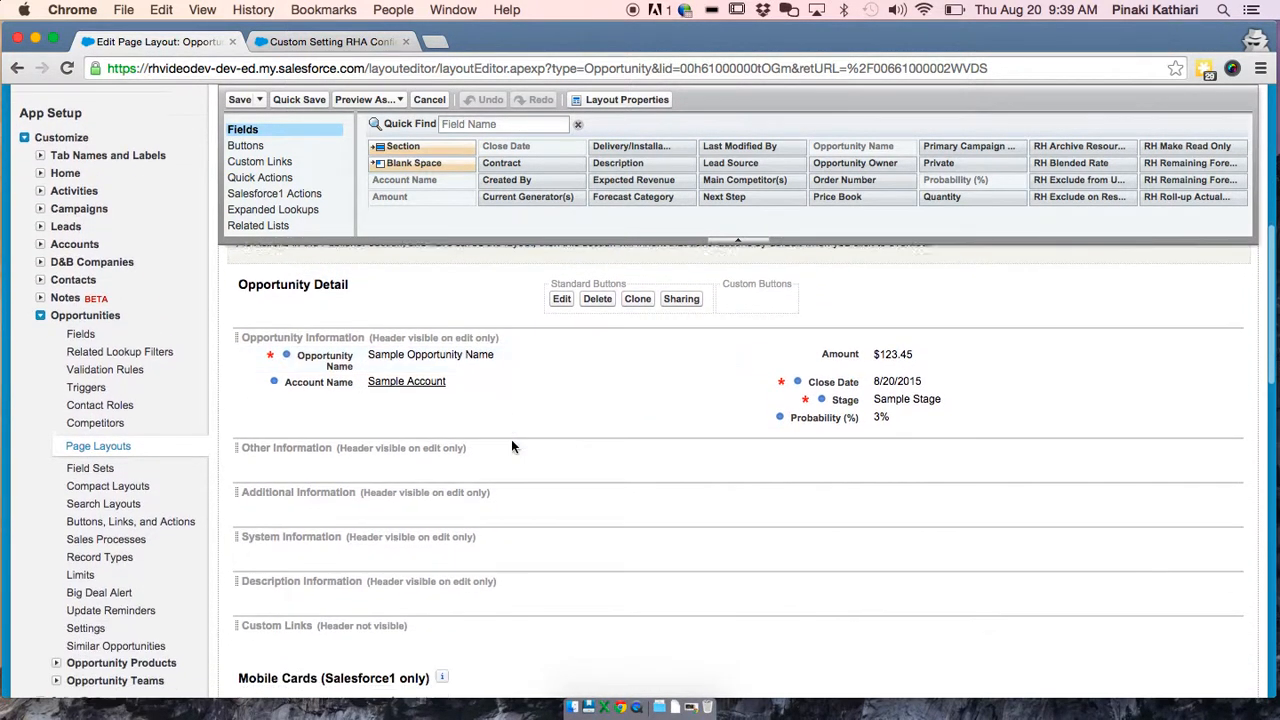
pyautogui.scroll(5, 511, 439)
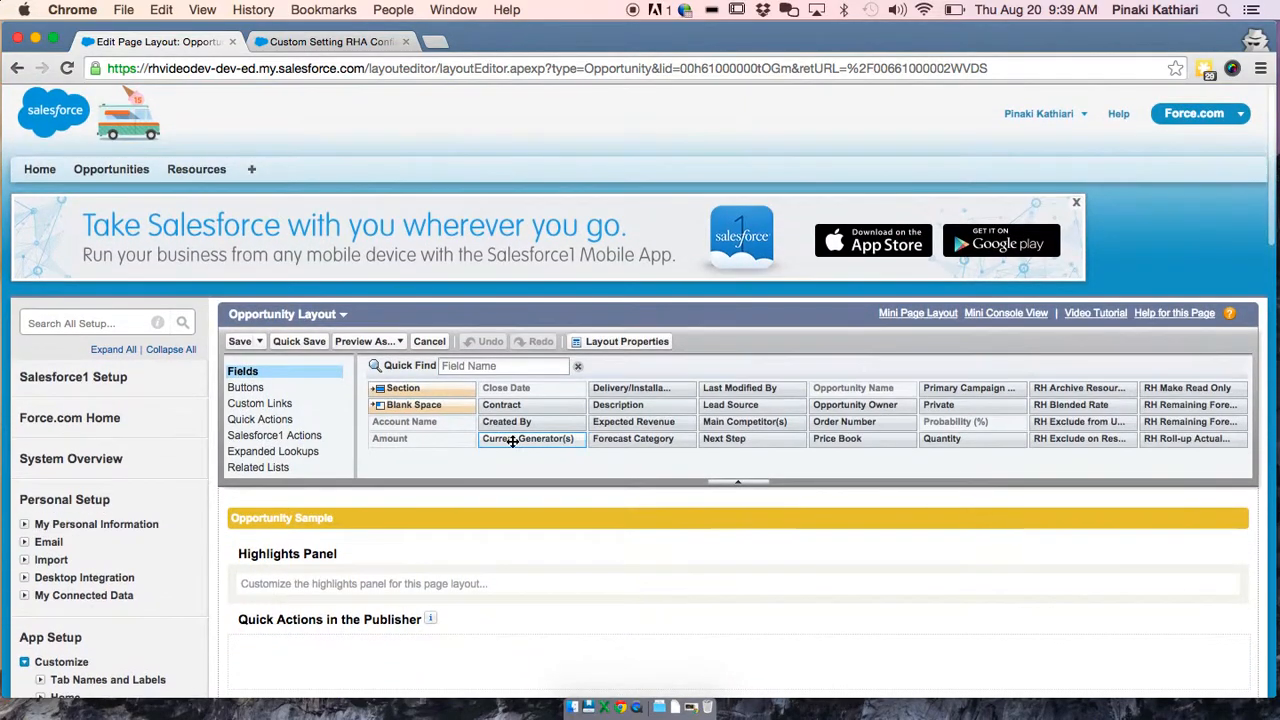
pyautogui.scroll(-10, 511, 441)
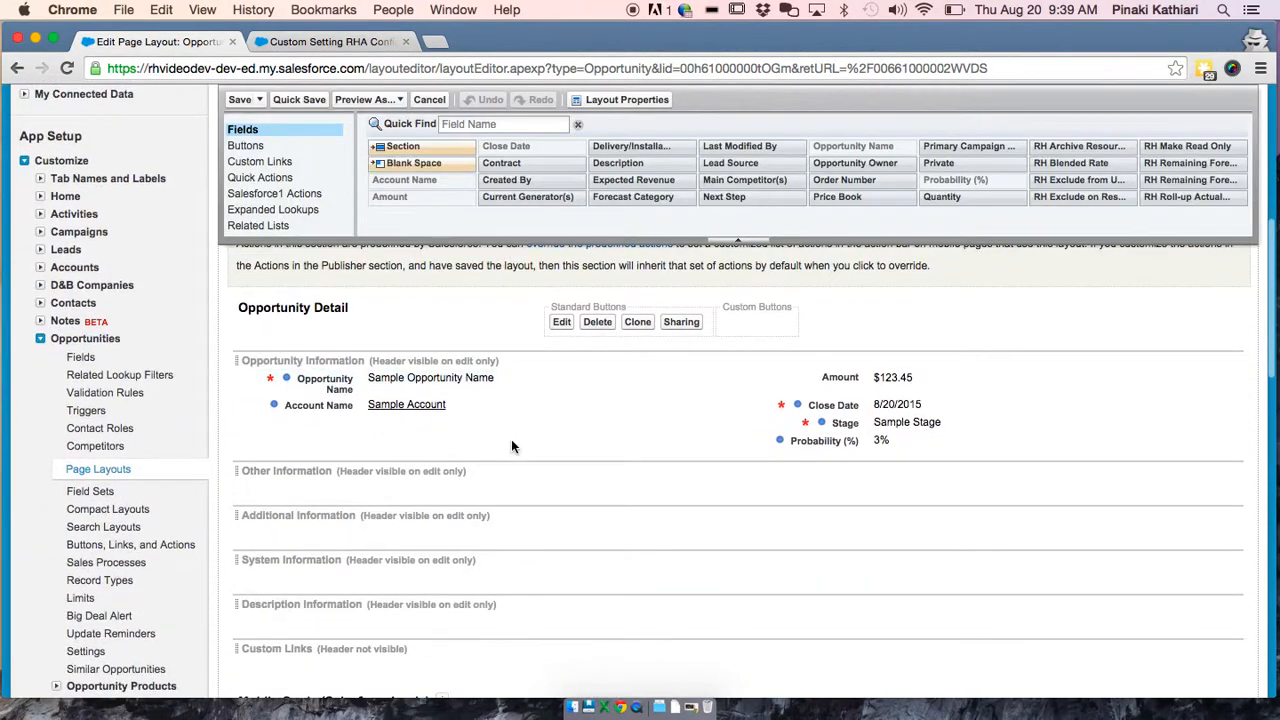
pyautogui.scroll(-1, 511, 441)
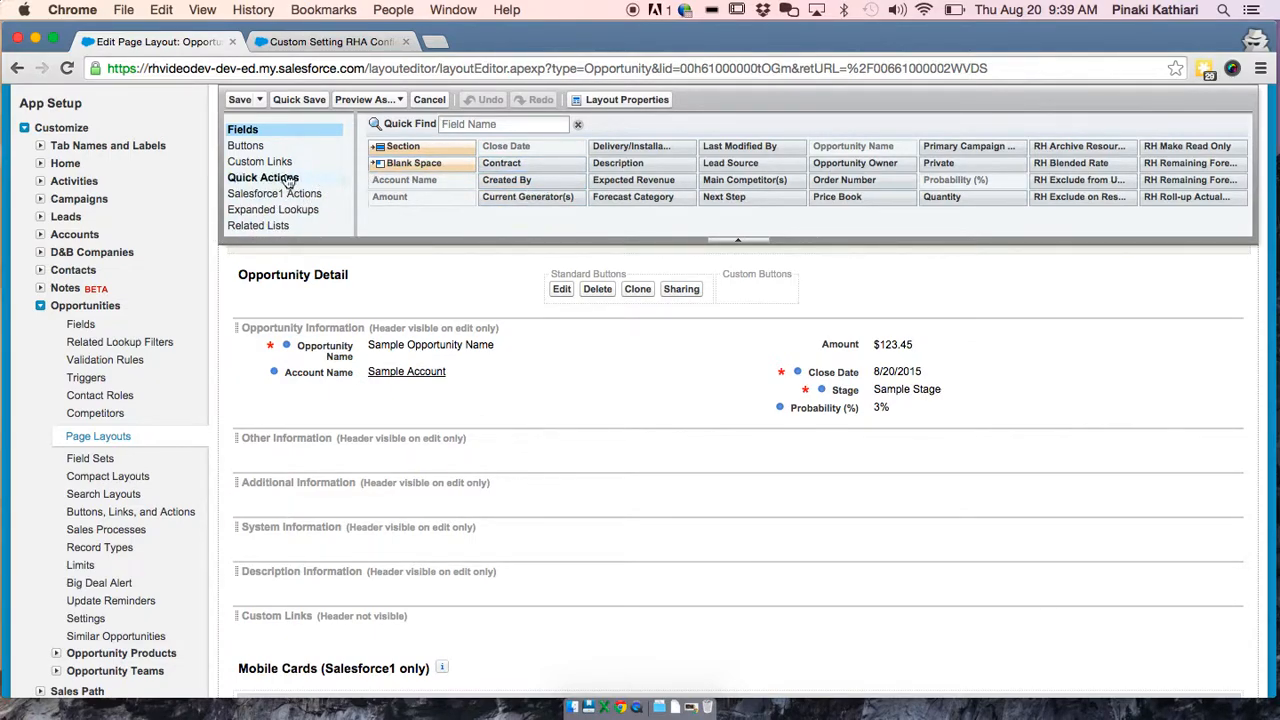
pyautogui.scroll(-3, 279, 215)
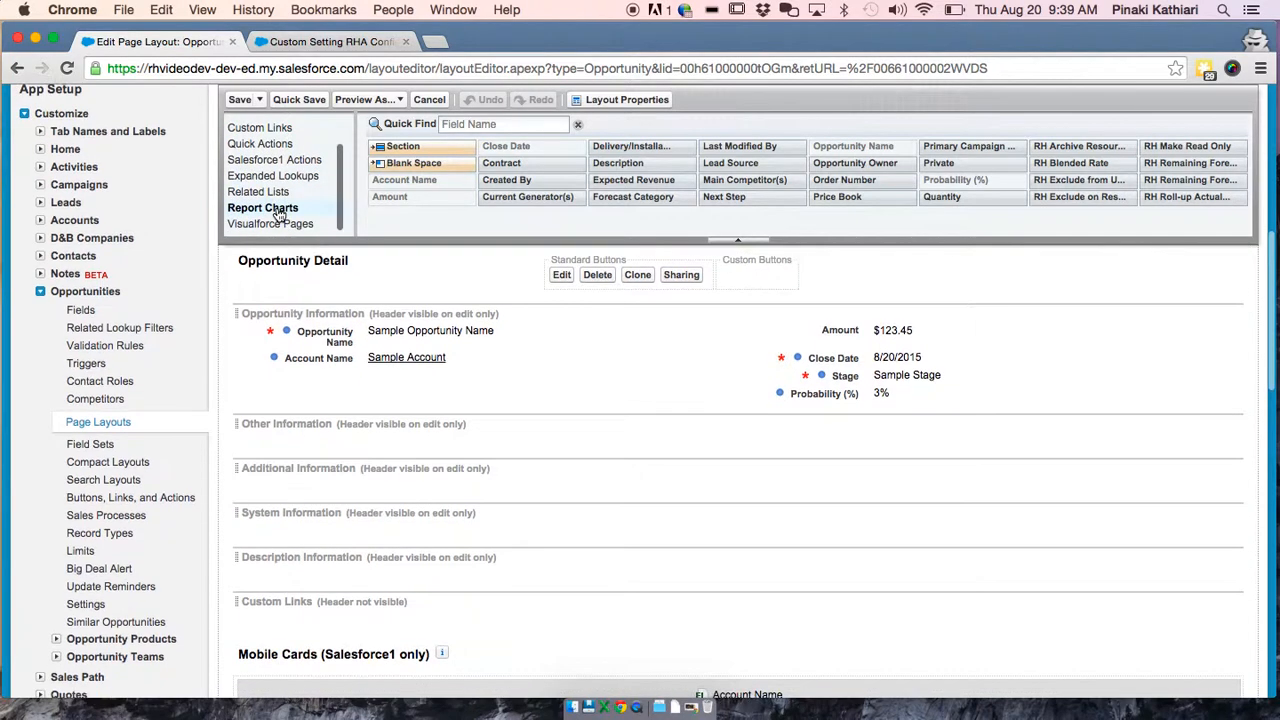
pyautogui.click(280, 226)
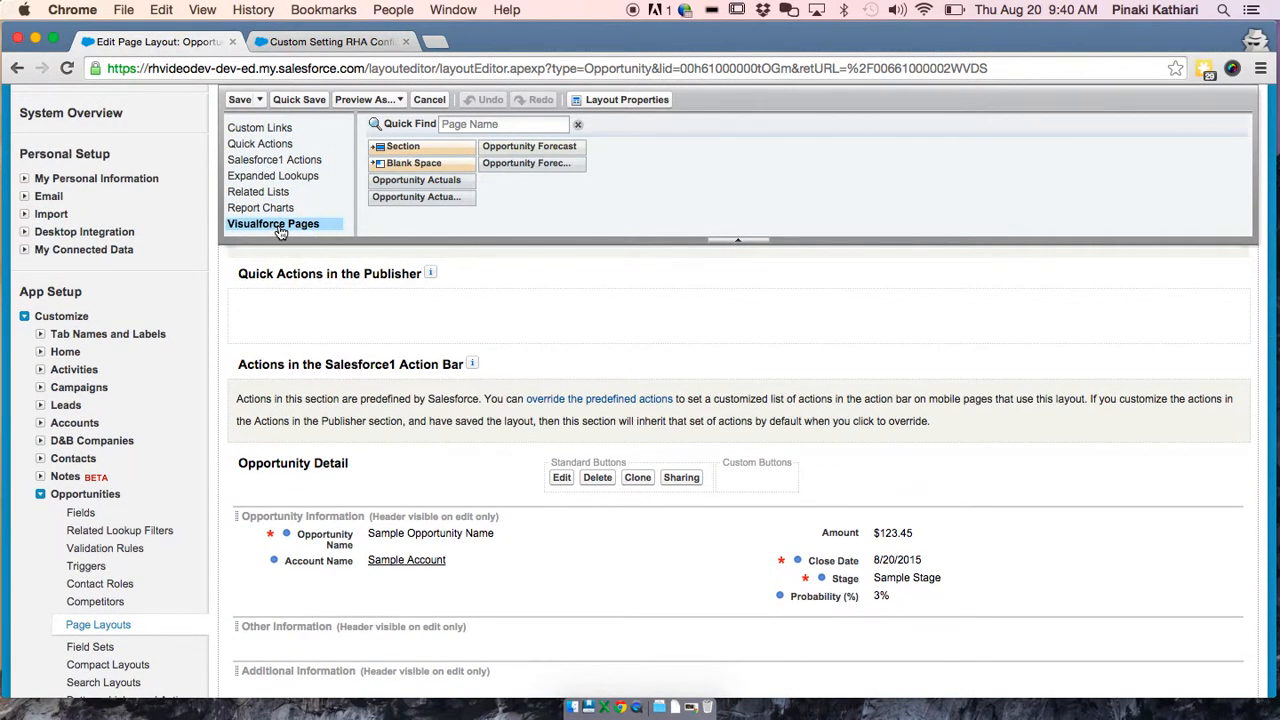
# Add a 1-column section named Resource Hero Forecast Matrix directly below the Opportunity Information section
pyautogui.moveTo(403, 147); pyautogui.dragTo(421, 606)
pyautogui.tripleClick(657, 316)
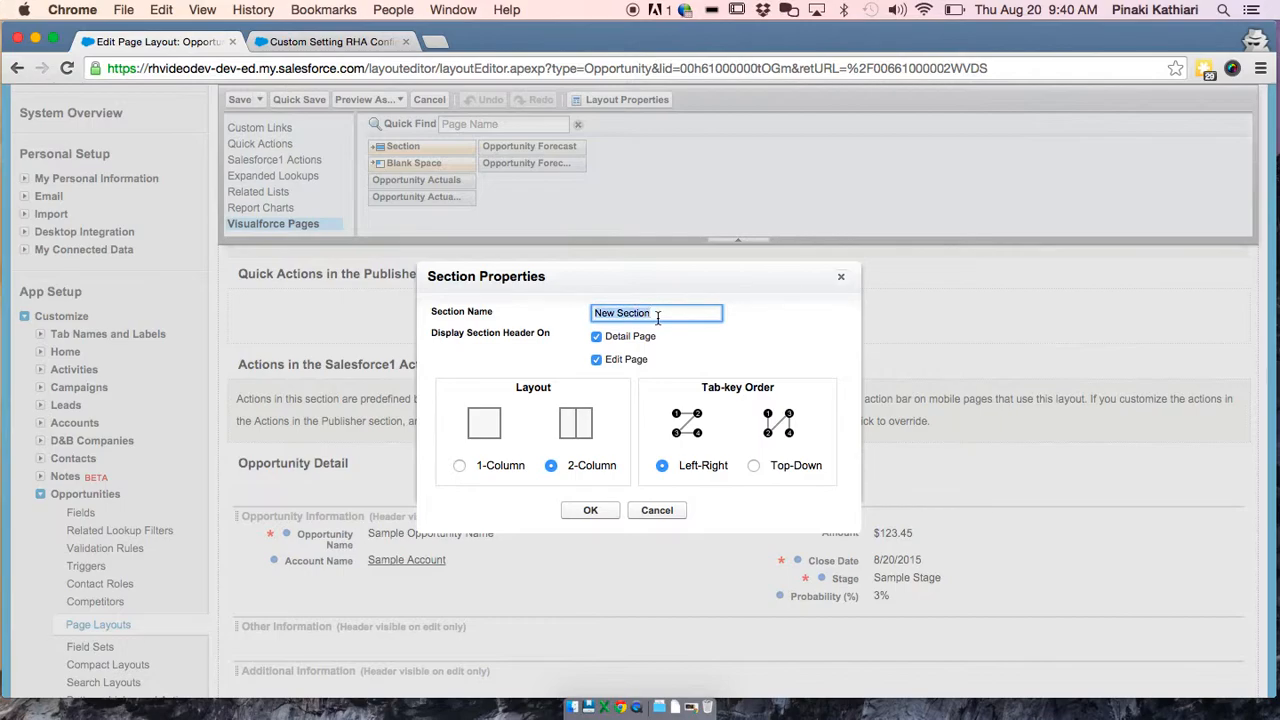
pyautogui.write('Resurc')
pyautogui.press('BackSpace')
pyautogui.press('BackSpace')
pyautogui.write('ou')
pyautogui.press('BackSpace')
pyautogui.press('BackSpace')
pyautogui.write('ource Hero Forecast Matrix')
pyautogui.click(460, 466)
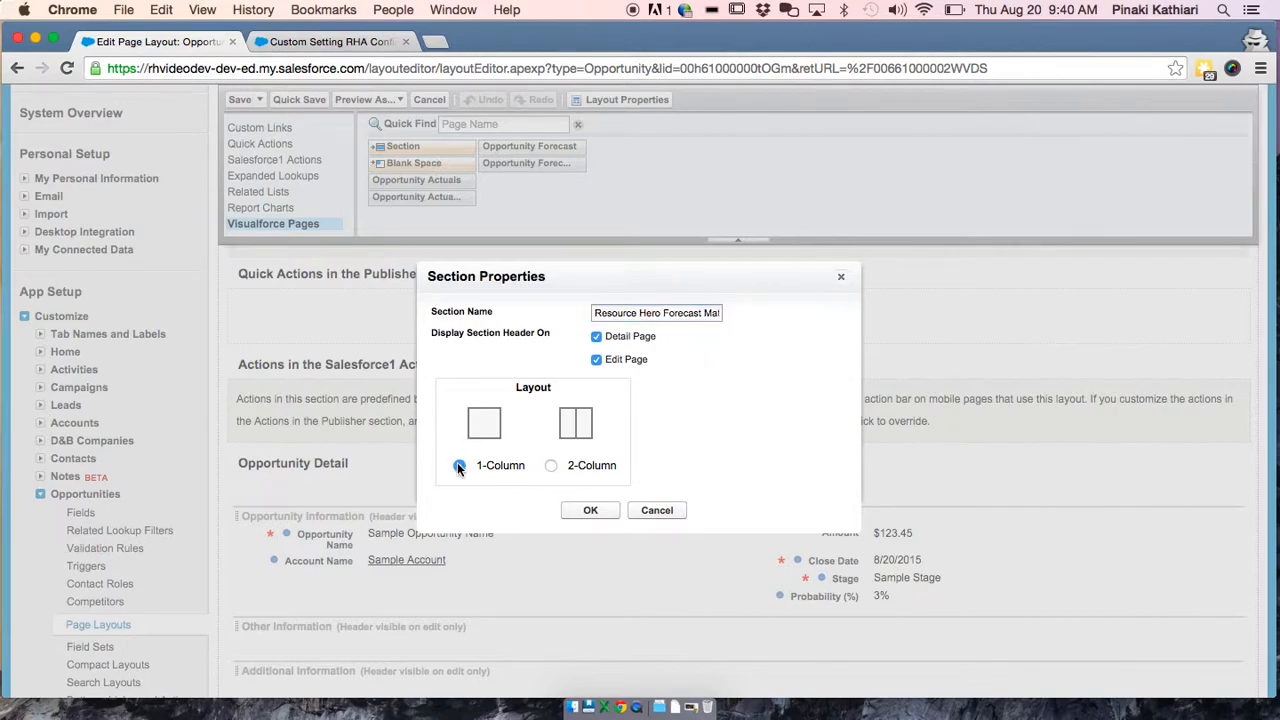
pyautogui.click(588, 511)
# Place the Opportunity Forecast Visualforce page in the Resource Hero Forecast Matrix section and set its height to 350 pixels
pyautogui.scroll(-3, 590, 508)
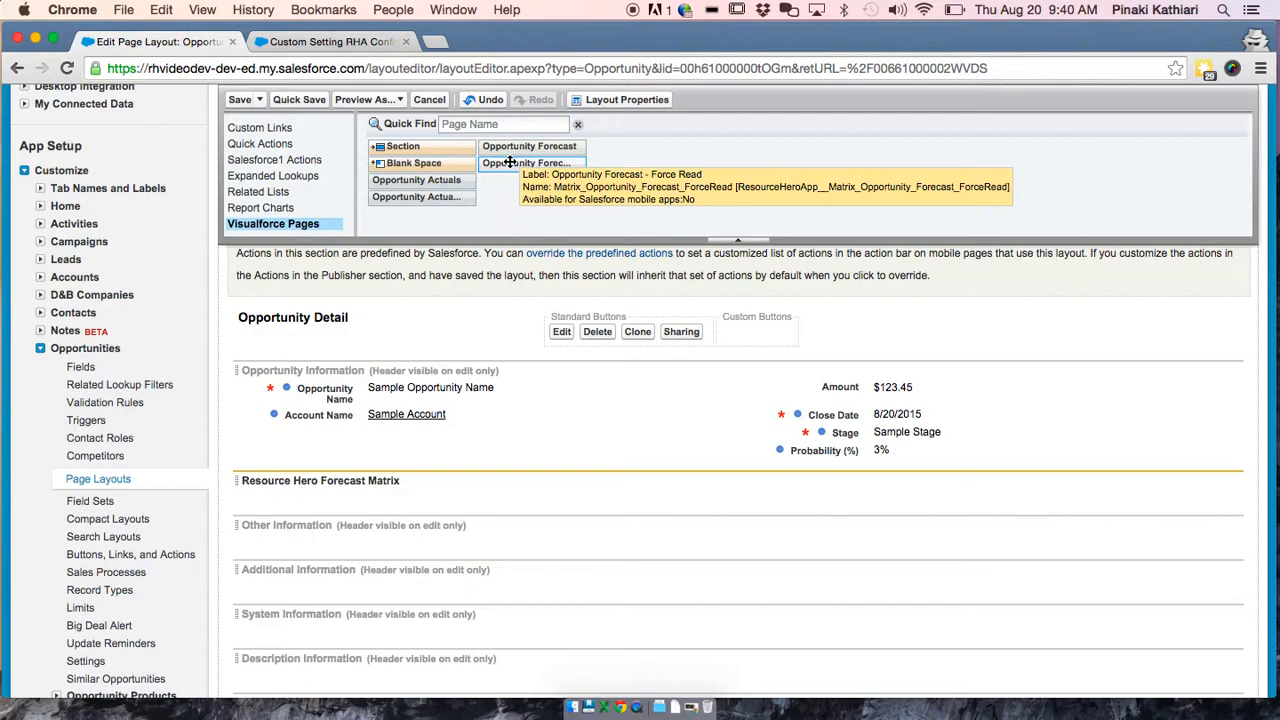
pyautogui.moveTo(510, 147); pyautogui.dragTo(502, 512)
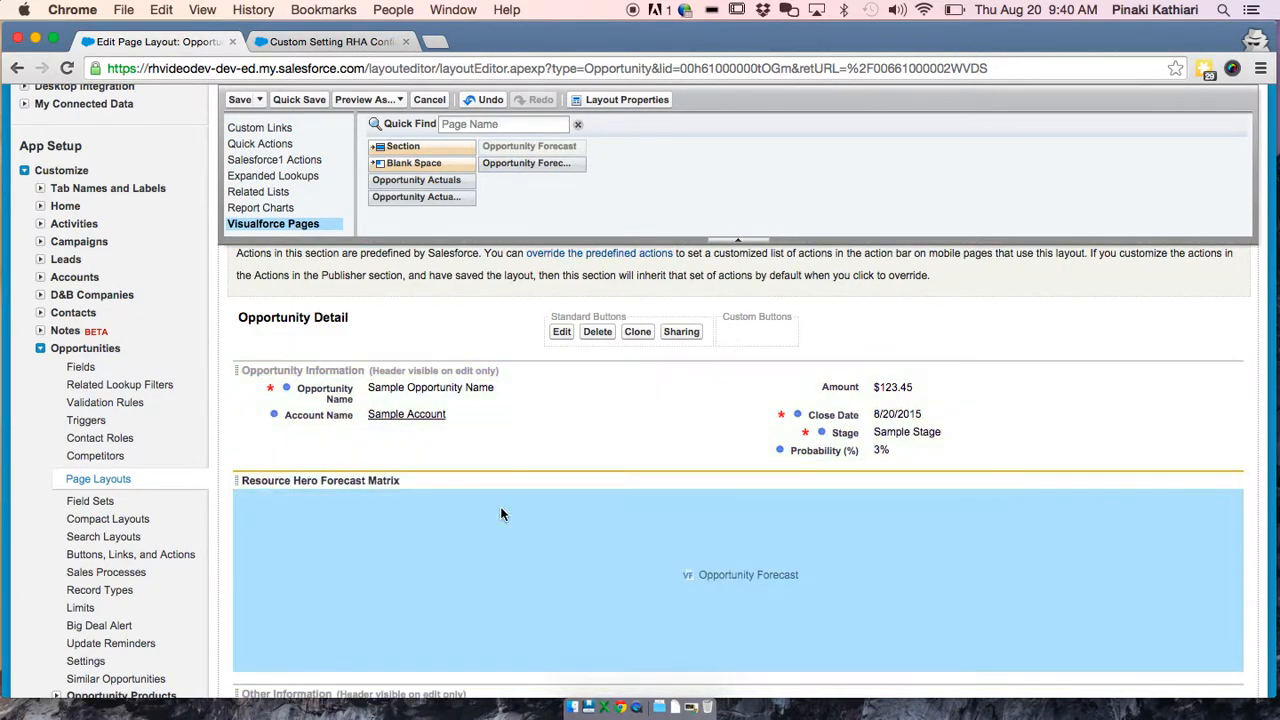
pyautogui.scroll(-1, 538, 563)
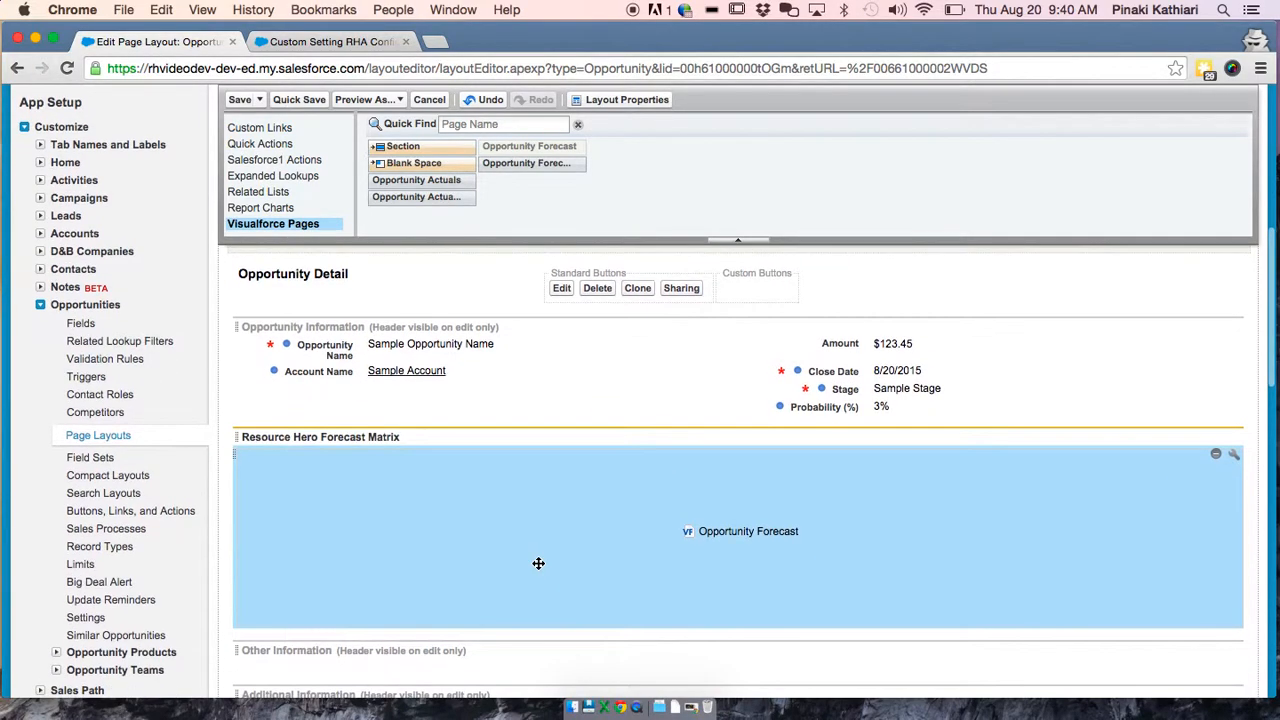
pyautogui.click(1236, 457)
pyautogui.click(668, 373)
pyautogui.doubleClick(668, 373)
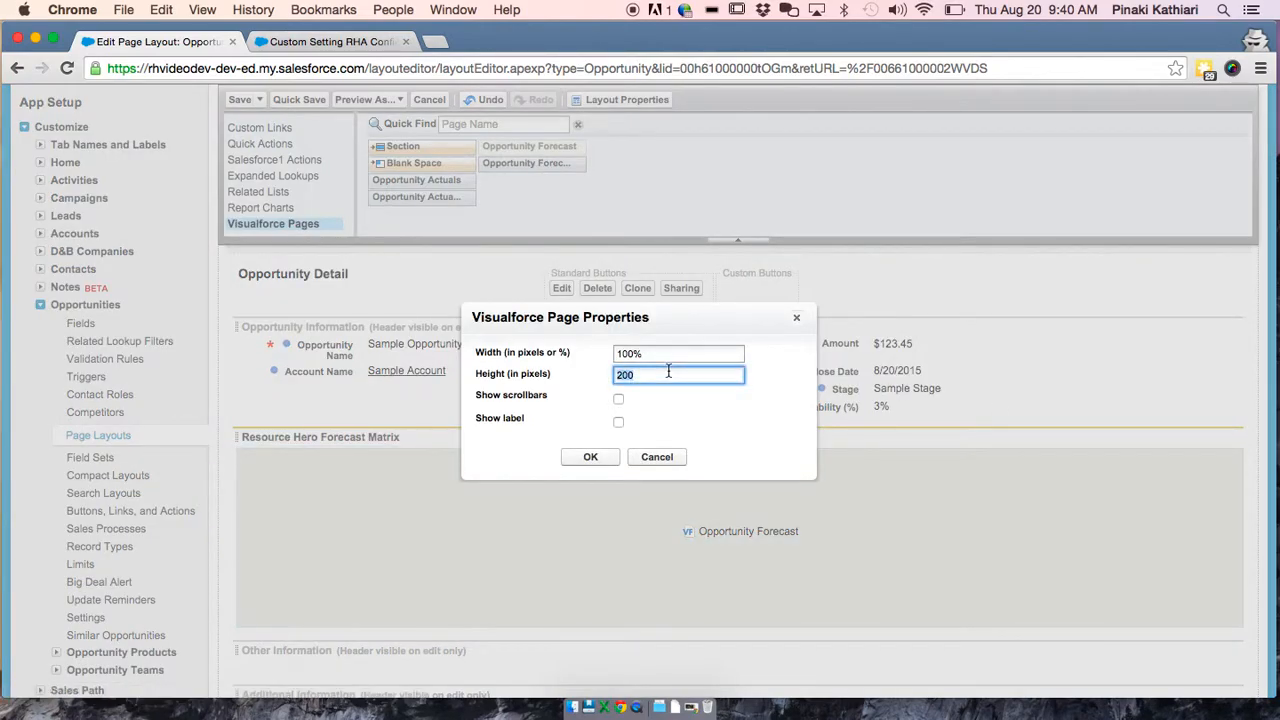
pyautogui.write('350')
pyautogui.click(590, 457)
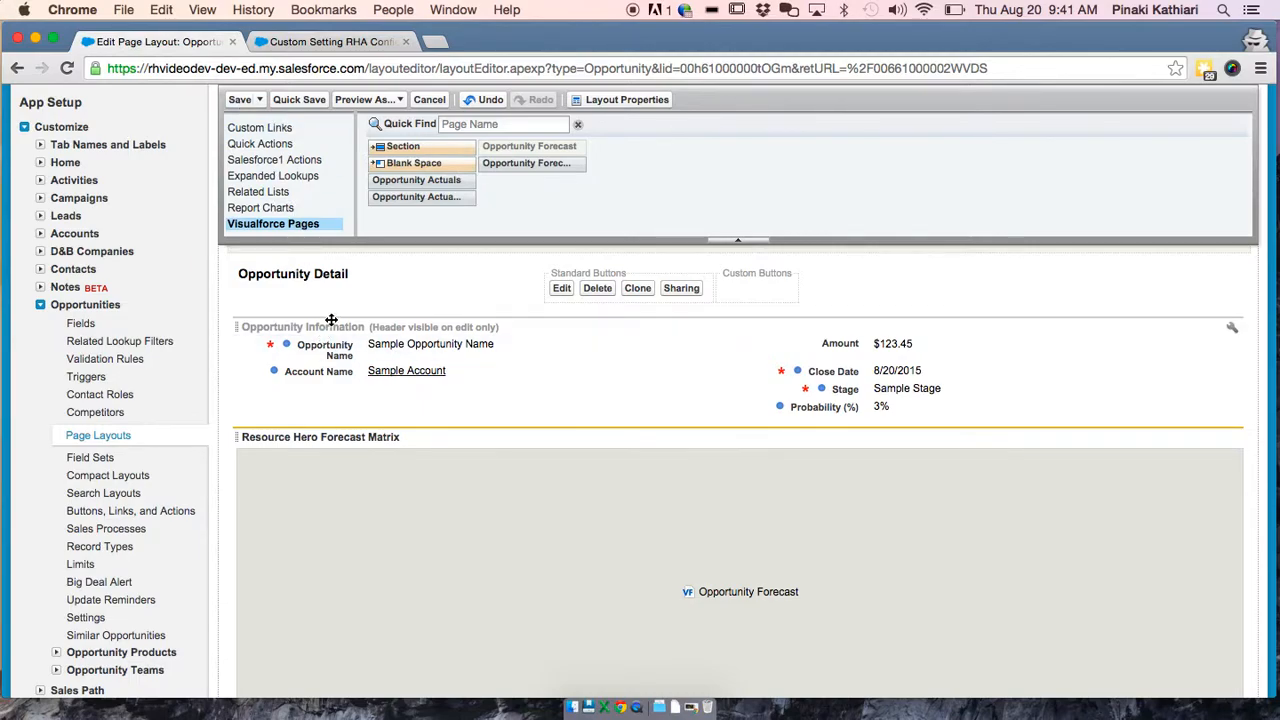
# Add a 1-column section named Resource Hero Actuals Matrix directly below the forecast matrix section
pyautogui.scroll(-3, 340, 380)
pyautogui.scroll(-2, 348, 383)
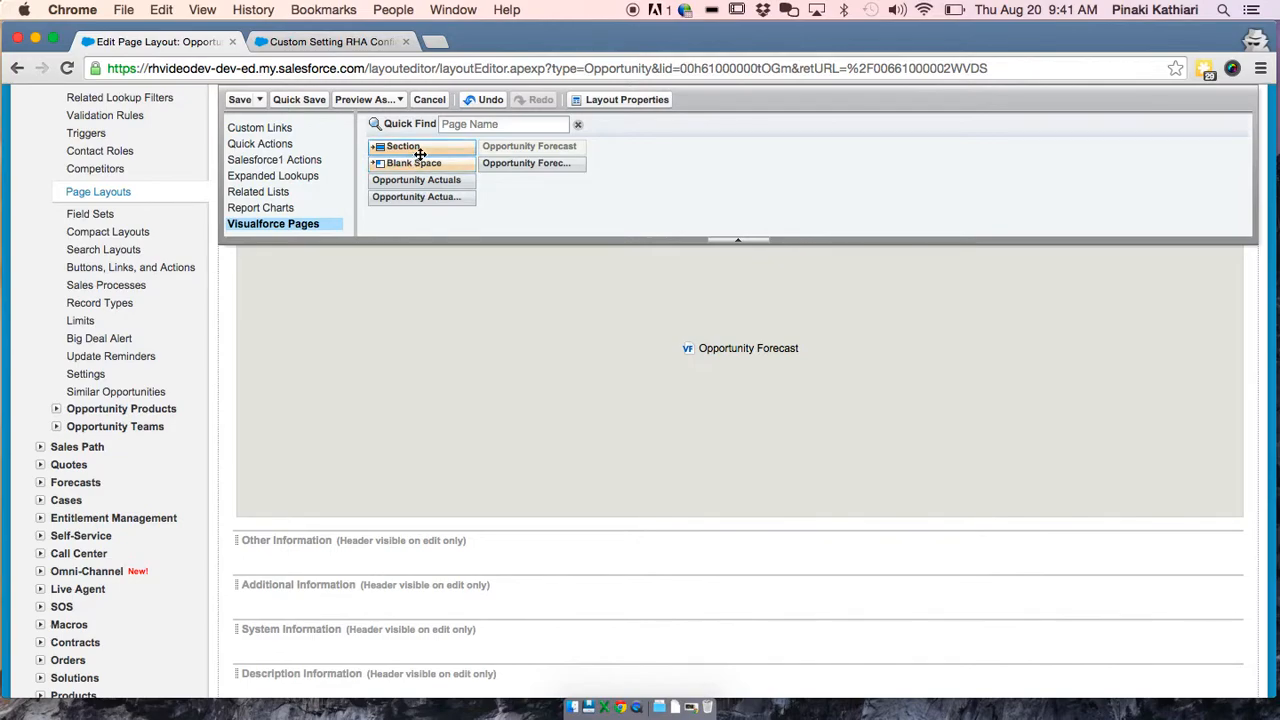
pyautogui.moveTo(426, 146); pyautogui.dragTo(428, 470)
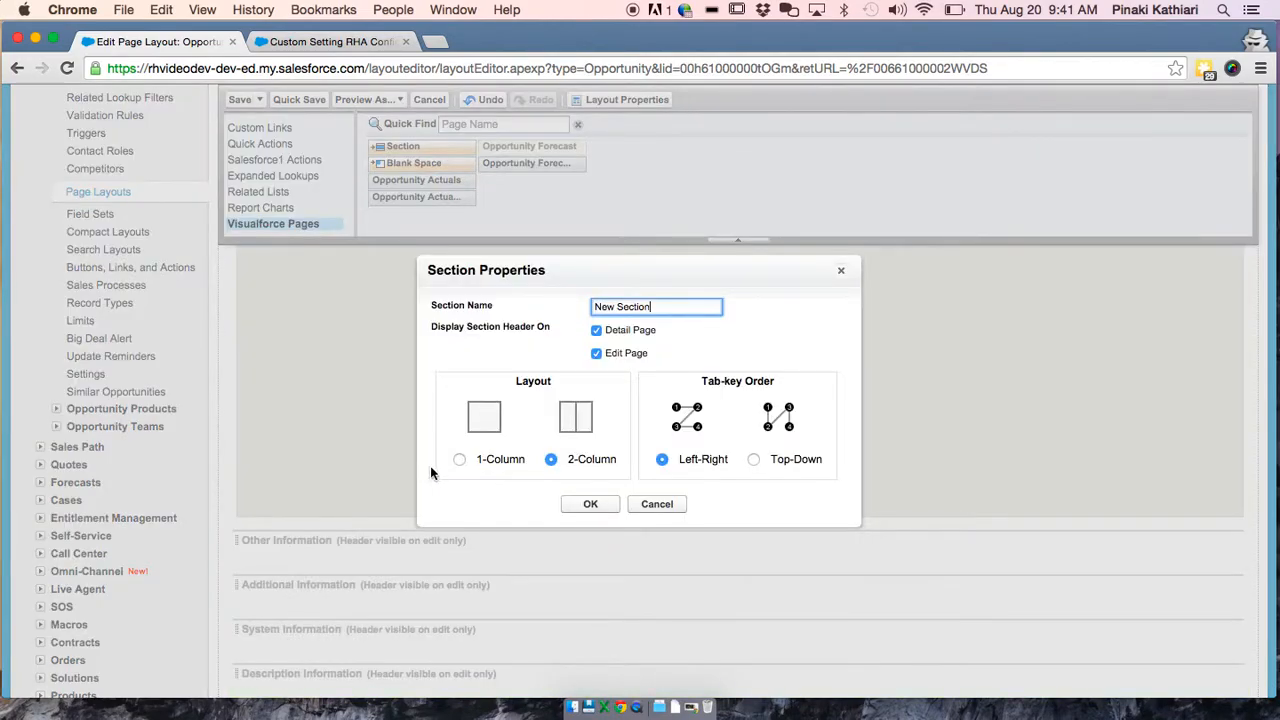
pyautogui.tripleClick(663, 307)
pyautogui.write('Resource Hero Actuals Matrix')
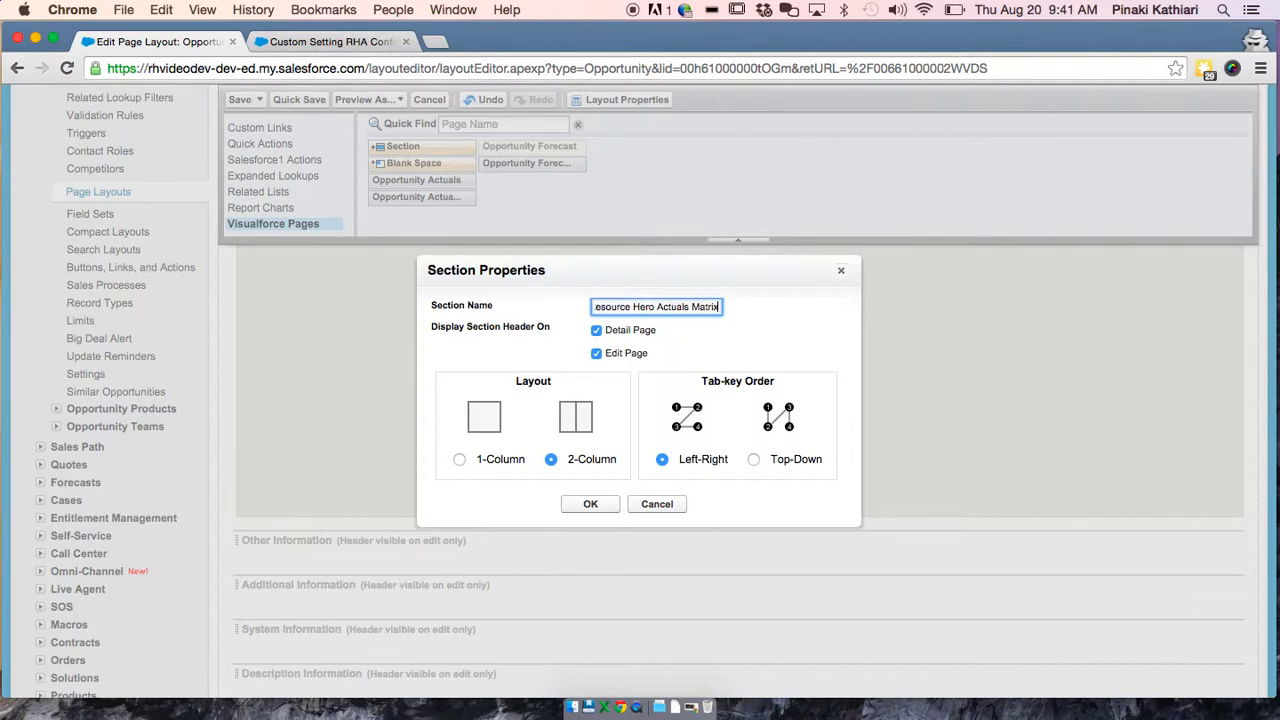
pyautogui.click(459, 459)
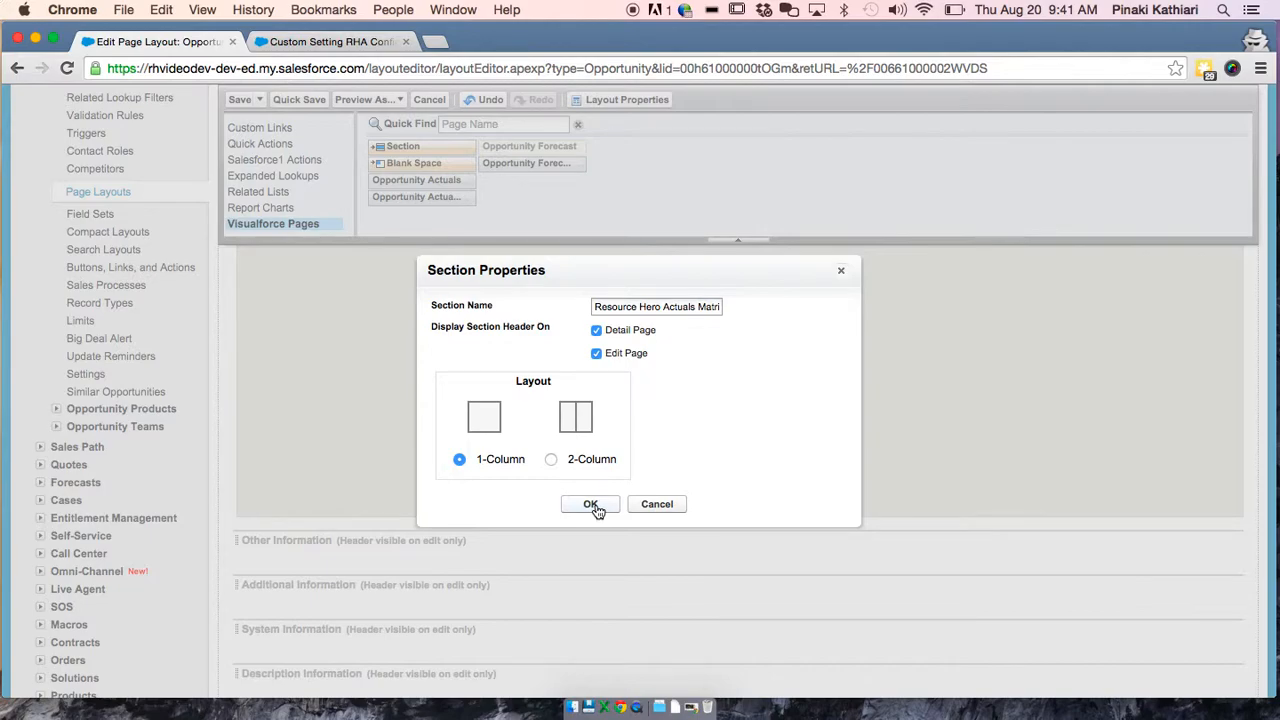
pyautogui.click(592, 505)
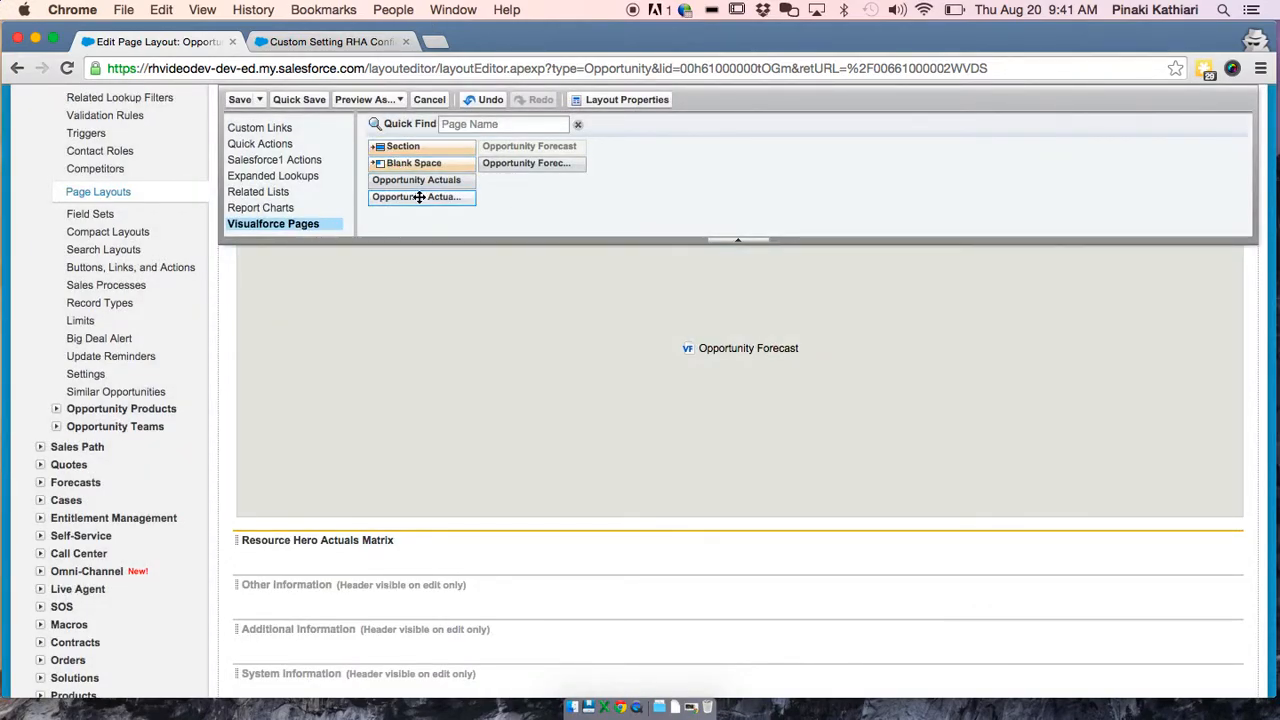
# Place the Opportunity Actuals - Force Read page in the Resource Hero Actuals Matrix section and set its height to 350 pixels
pyautogui.moveTo(419, 197); pyautogui.dragTo(463, 535)
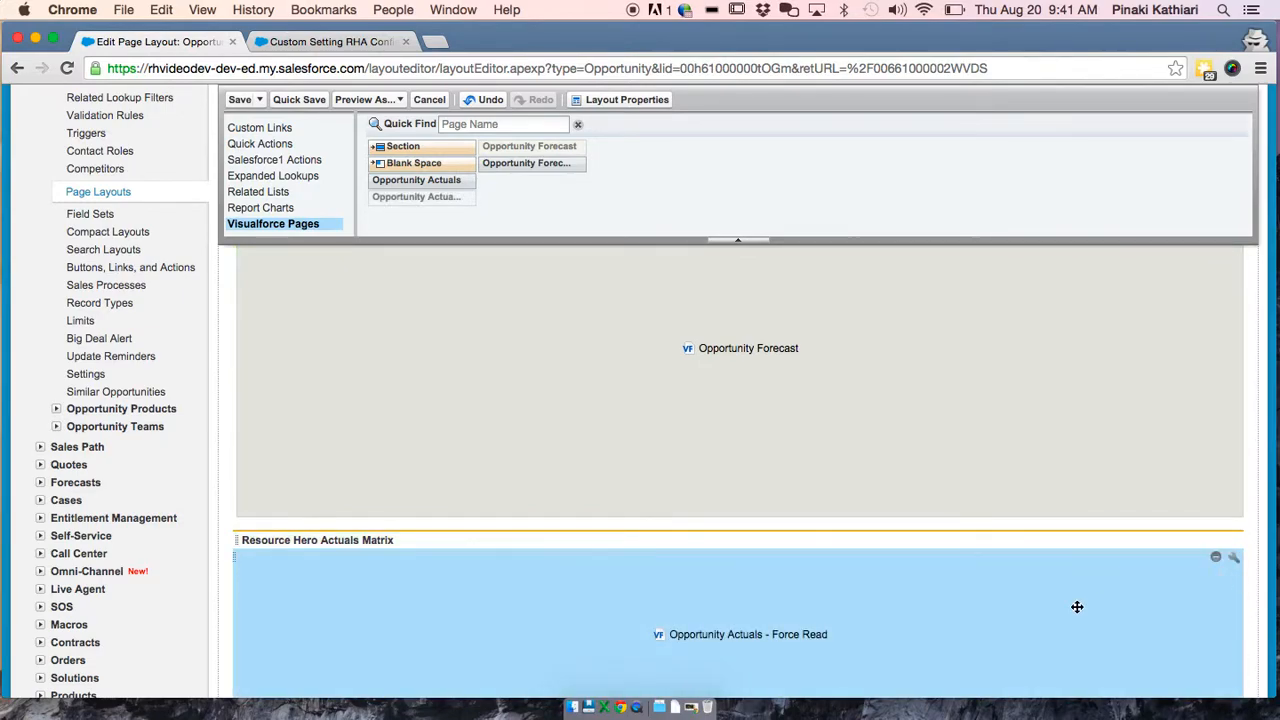
pyautogui.scroll(-1, 1077, 607)
pyautogui.click(1233, 498)
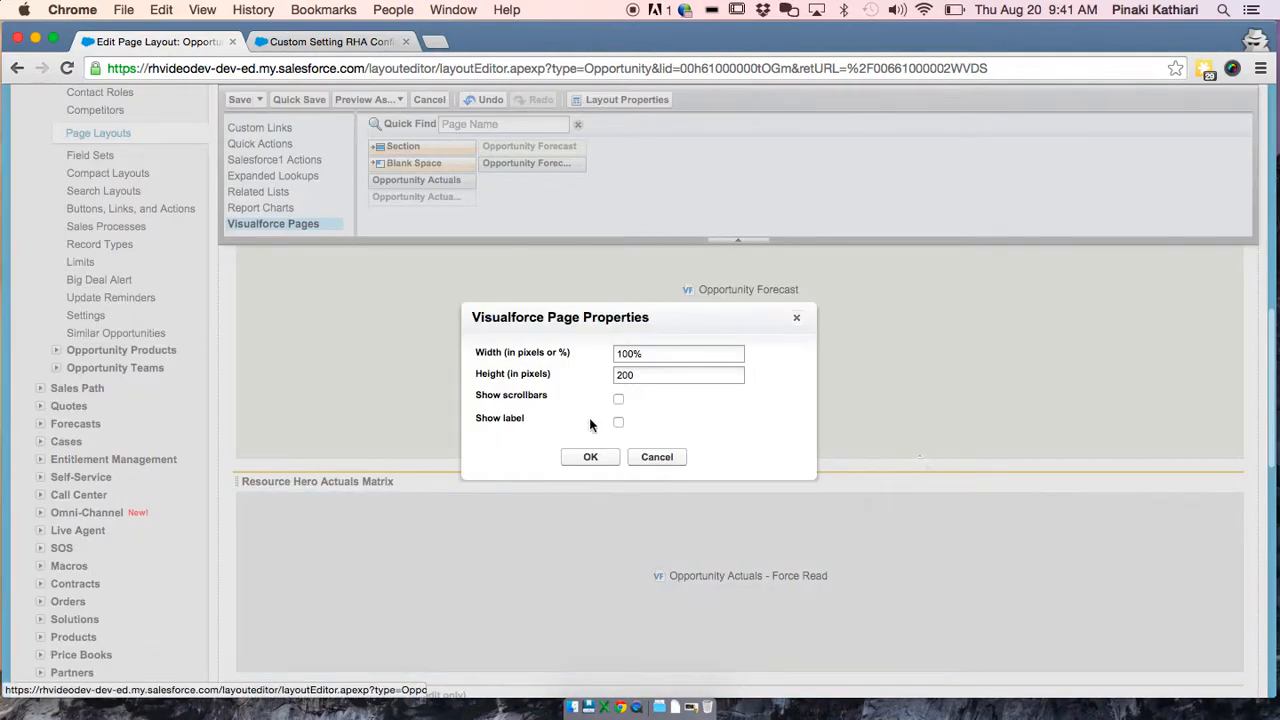
pyautogui.click(650, 375)
pyautogui.doubleClick(650, 375)
pyautogui.write('350')
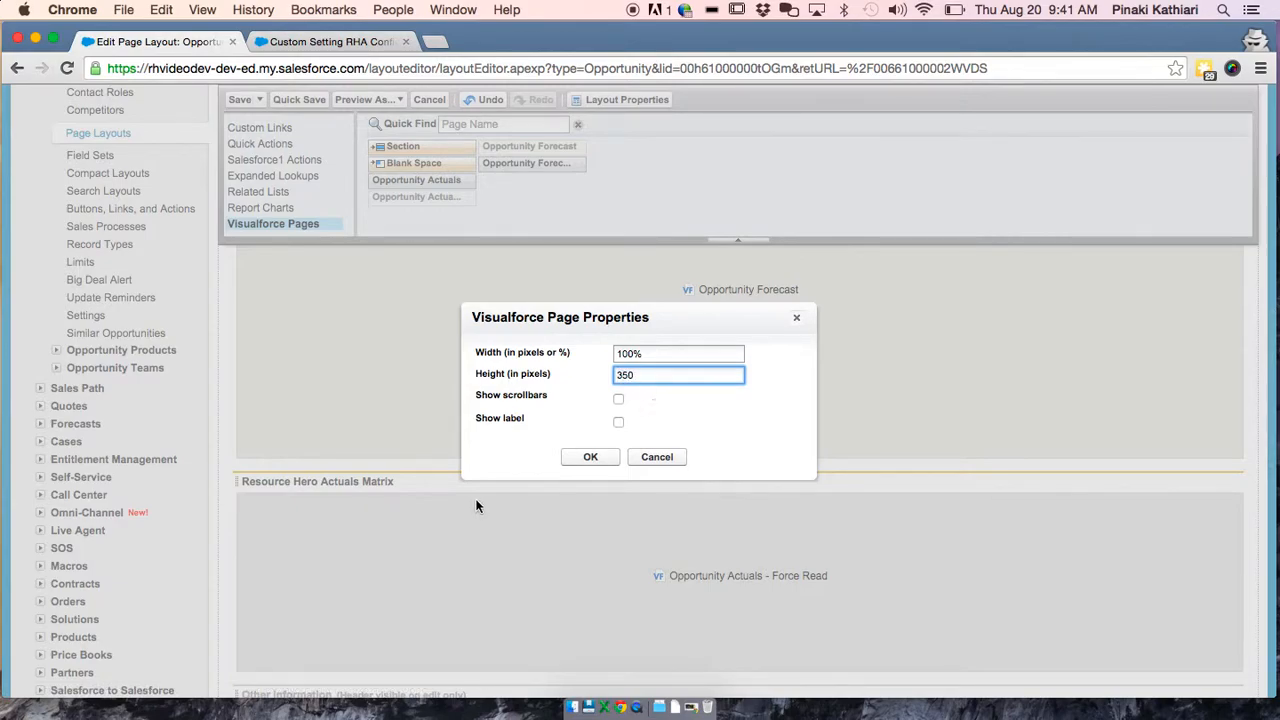
pyautogui.click(584, 461)
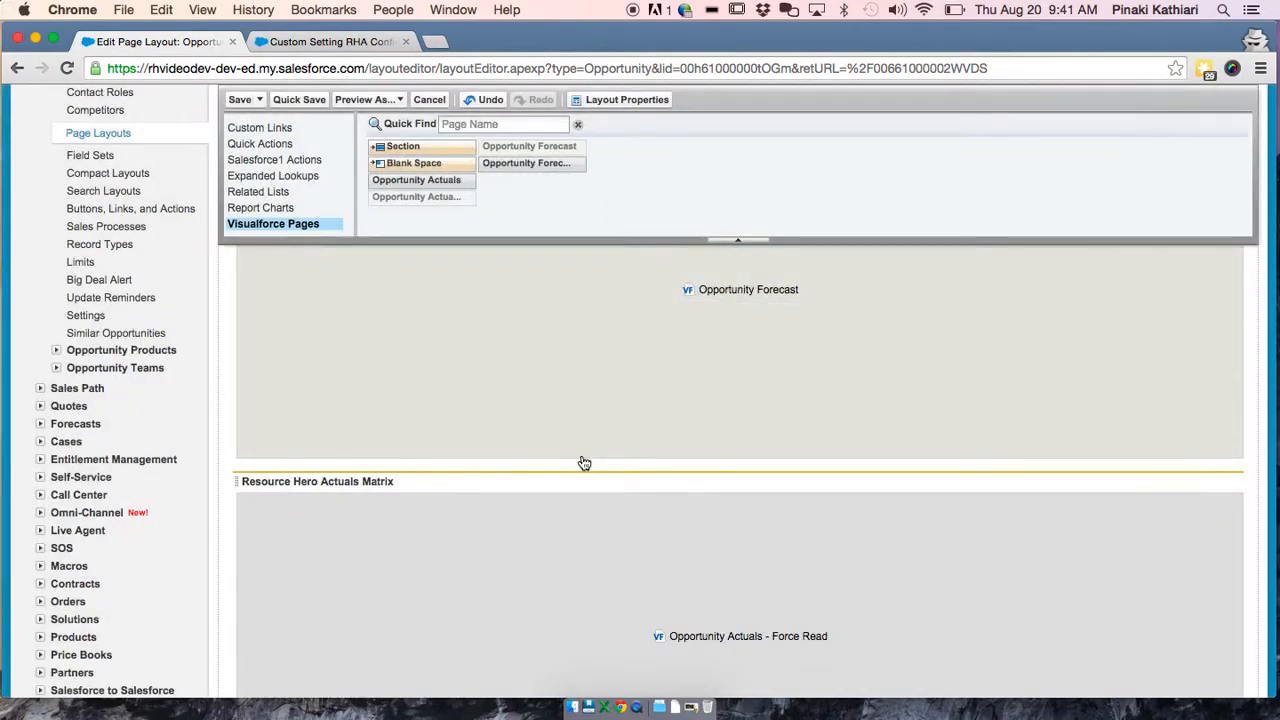
# Add the Resource Assignments related list and save the layout, overwriting users' personal related list customizations
pyautogui.click(317, 193)
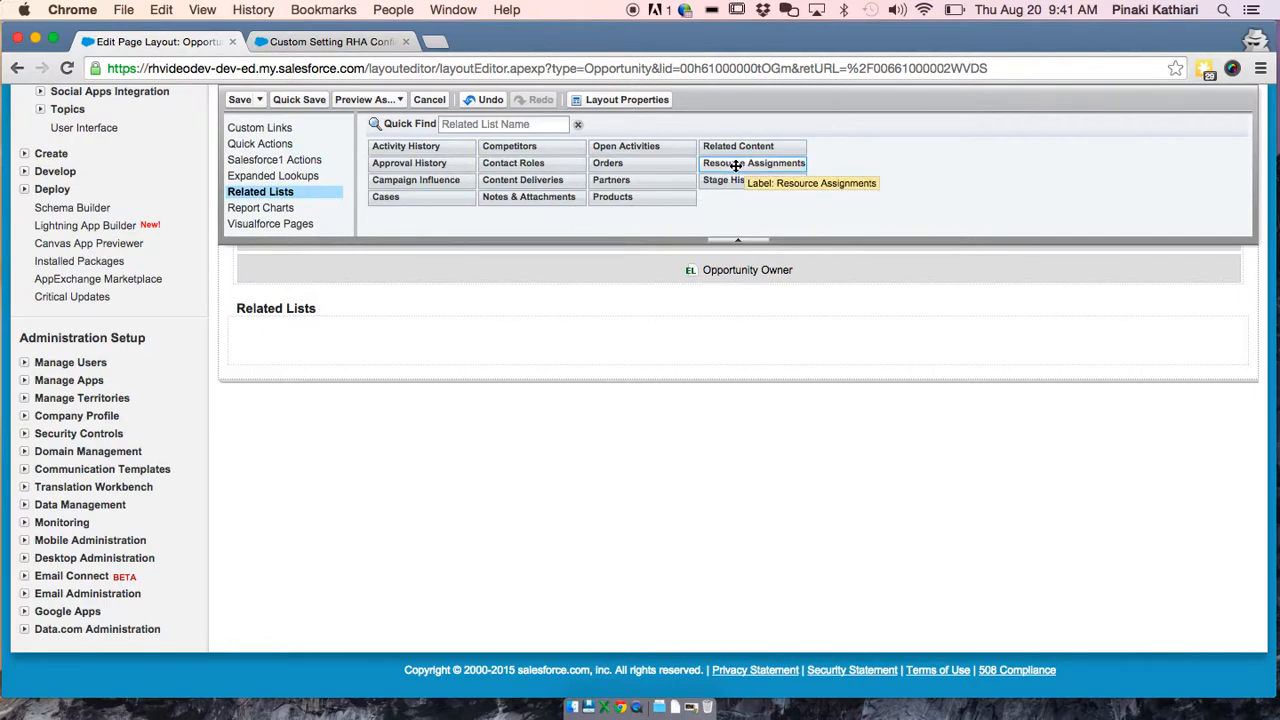
pyautogui.moveTo(736, 165); pyautogui.dragTo(706, 332)
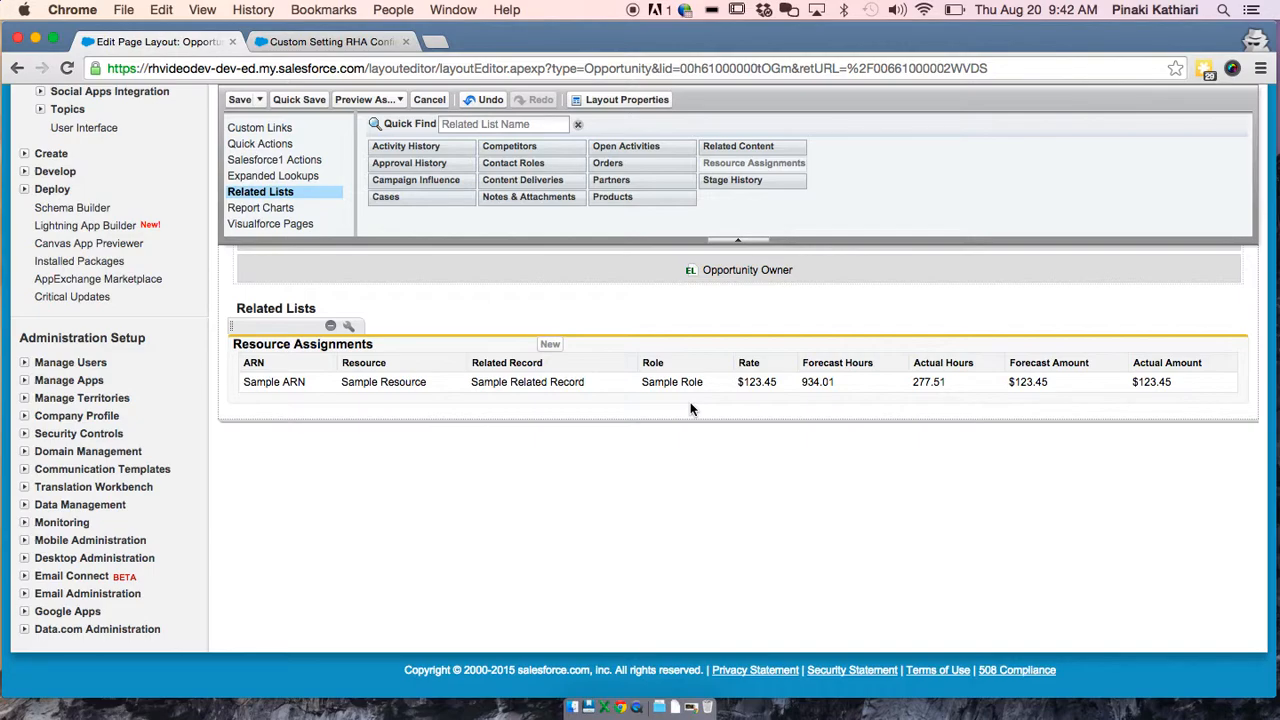
pyautogui.click(242, 101)
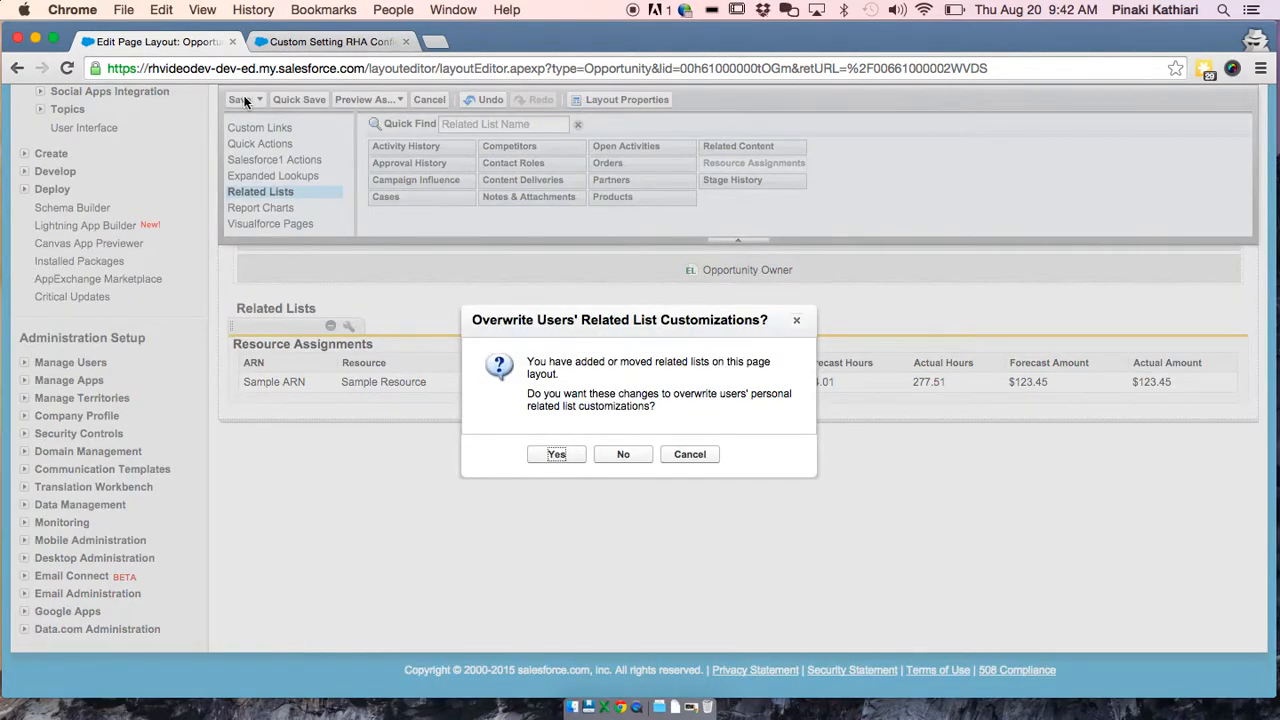
pyautogui.click(553, 455)
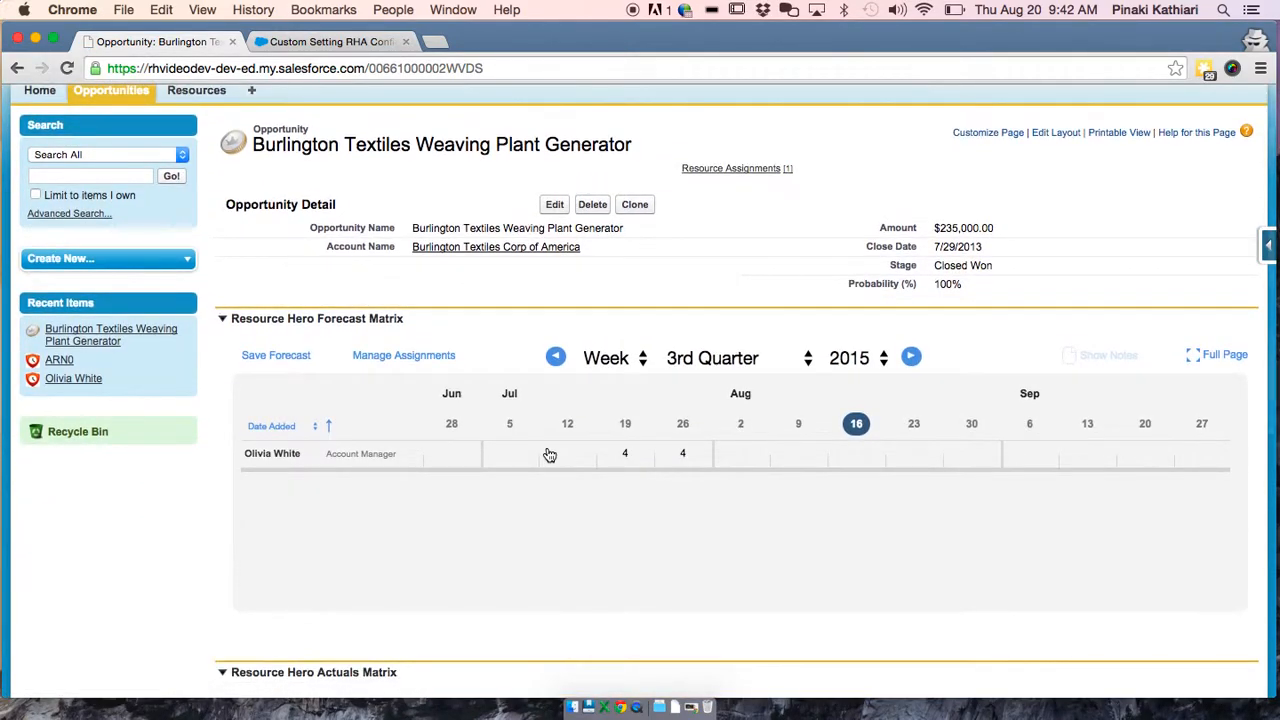
# Review the forecast and actuals matrices on the opportunity record, and open the management page for its resource assignments
pyautogui.scroll(-10, 549, 455)
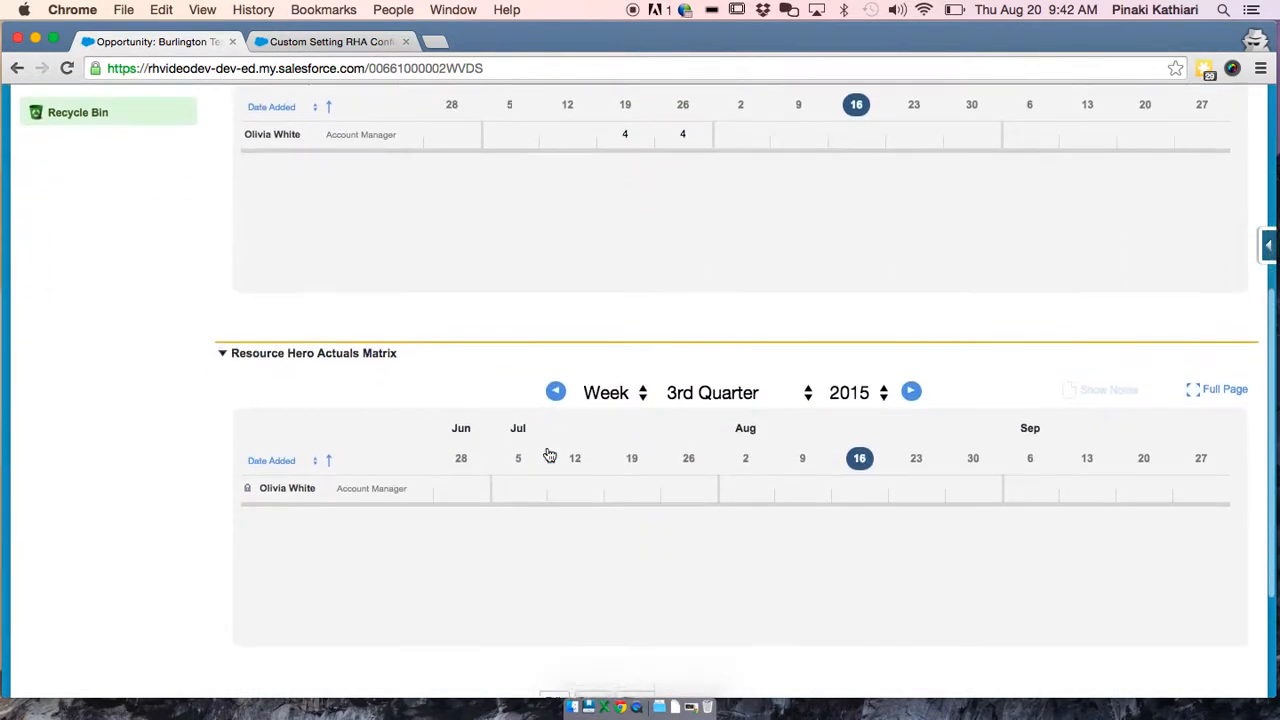
pyautogui.scroll(9, 549, 455)
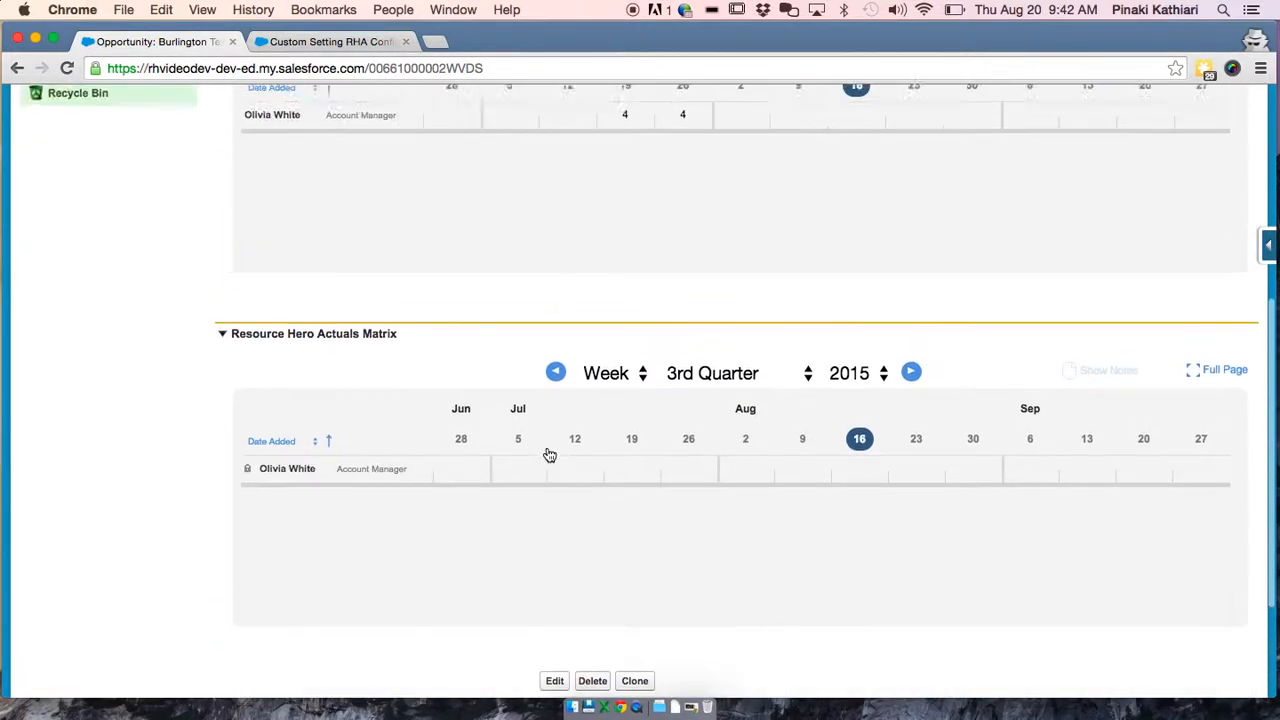
pyautogui.scroll(3, 549, 455)
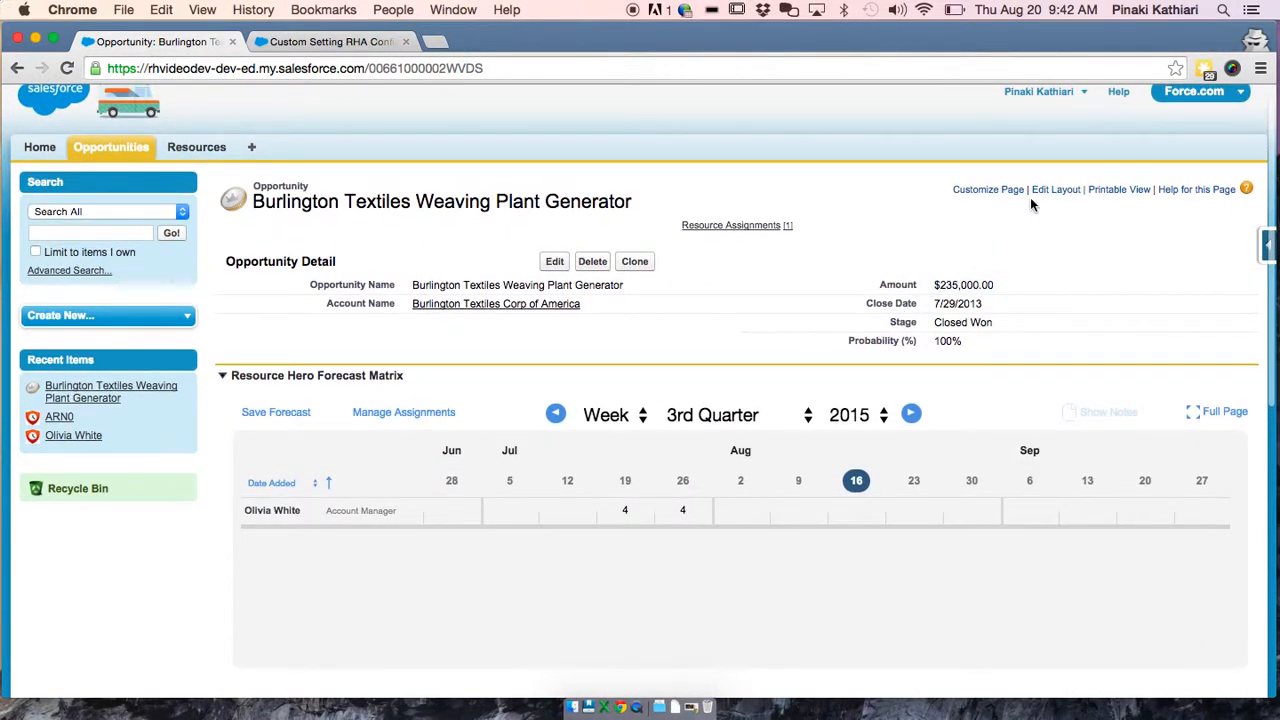
pyautogui.click(425, 416)
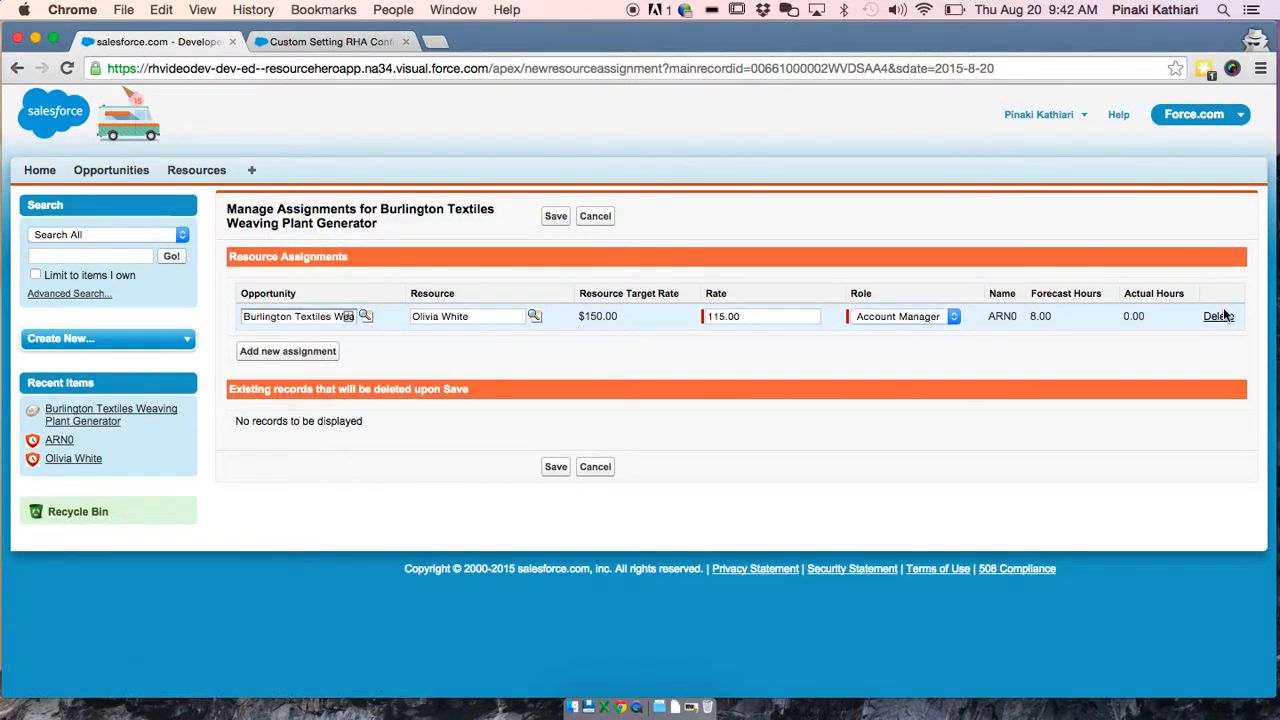
# Delete the opportunity's existing Account Manager resource assignment and save the assignment changes
pyautogui.click(1216, 316)
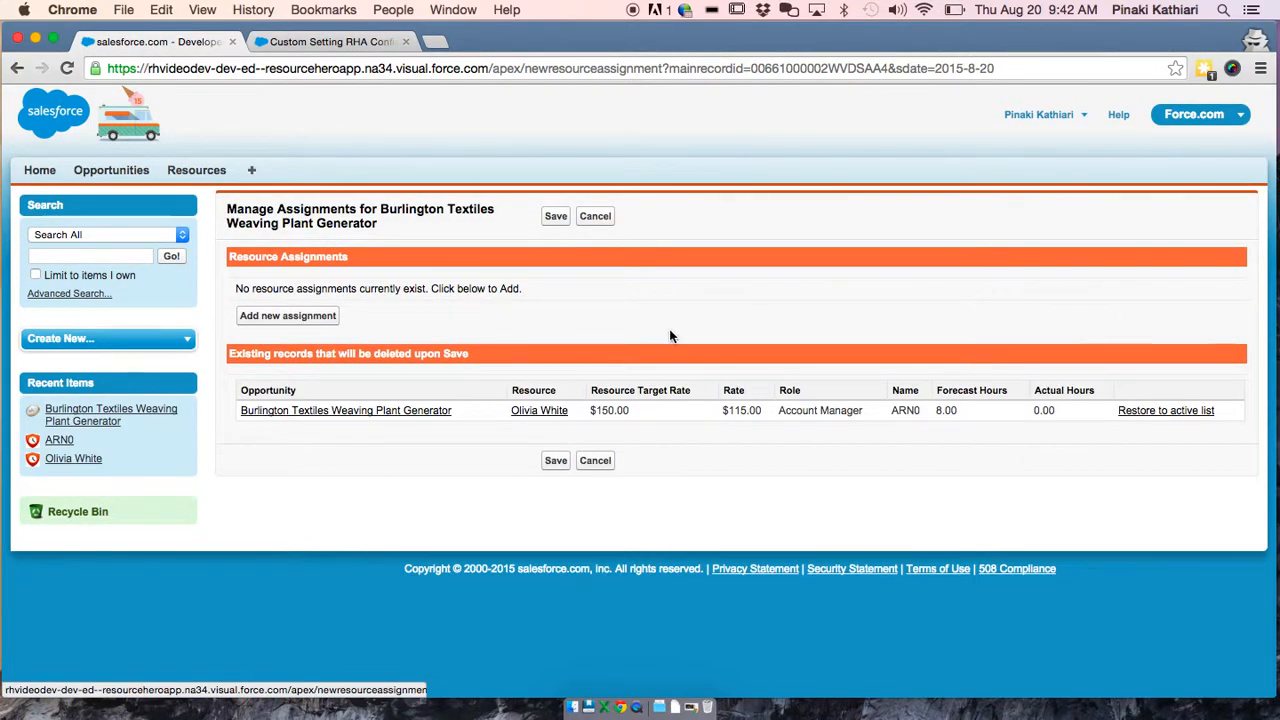
pyautogui.click(556, 462)
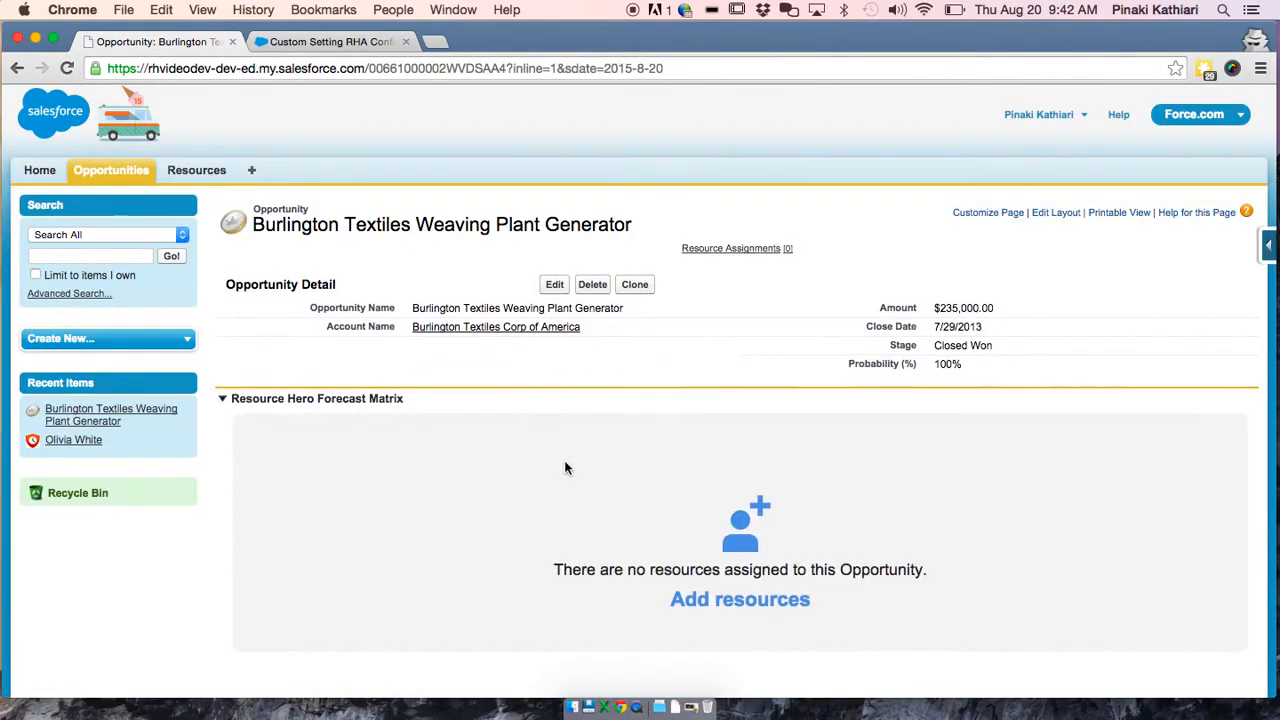
# Save the opportunity page layout again without edits, and review the forecast matrix, actuals matrix and Resource Assignments list on the record
pyautogui.click(1069, 224)
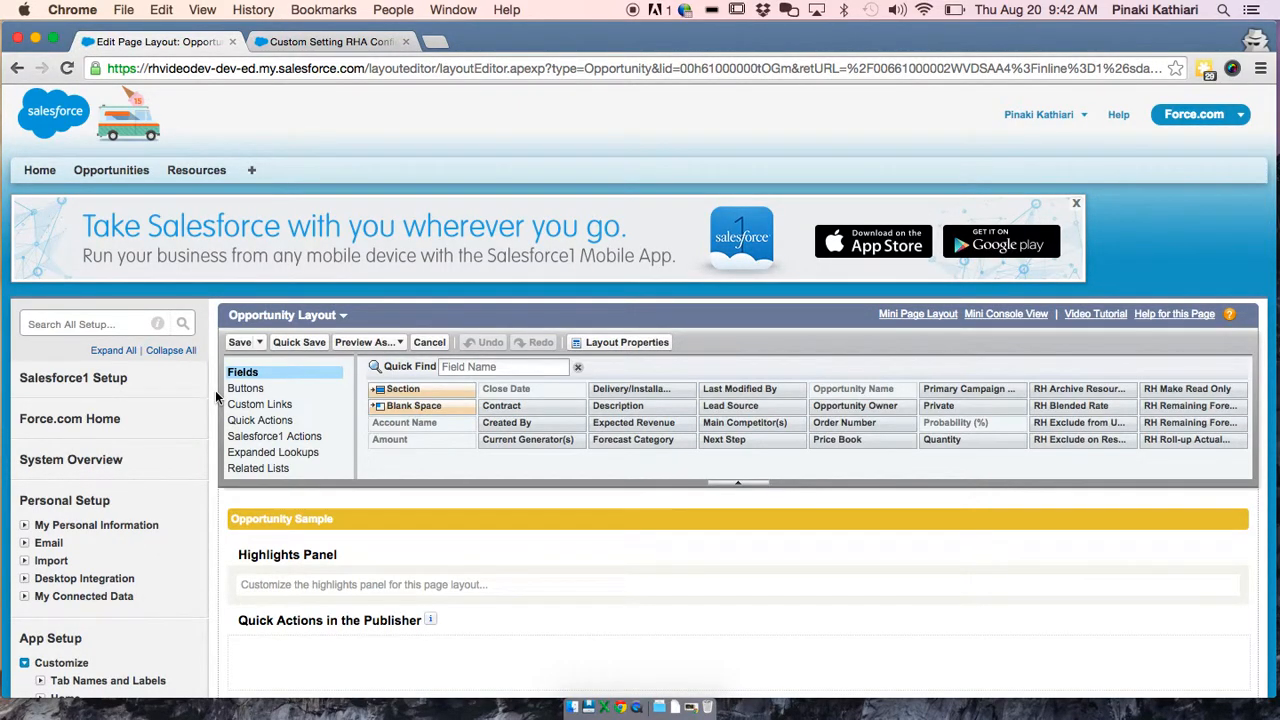
pyautogui.click(241, 343)
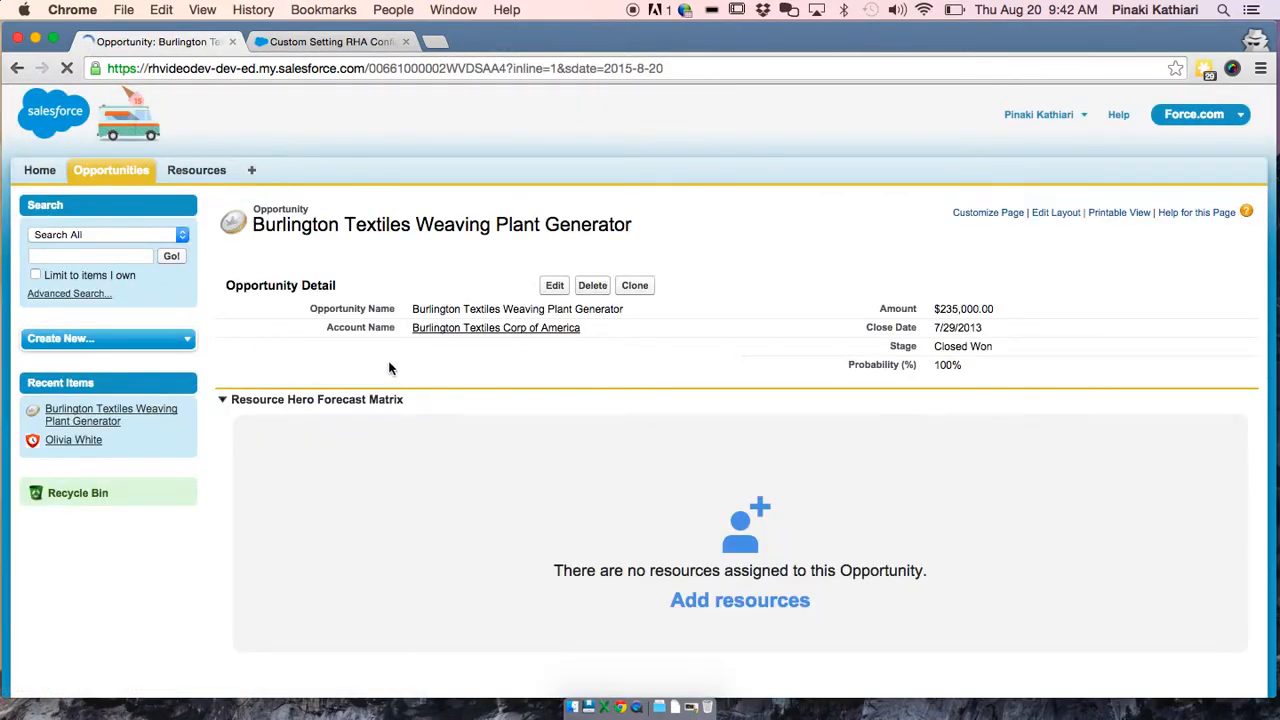
pyautogui.scroll(-2, 363, 346)
pyautogui.scroll(-1, 364, 344)
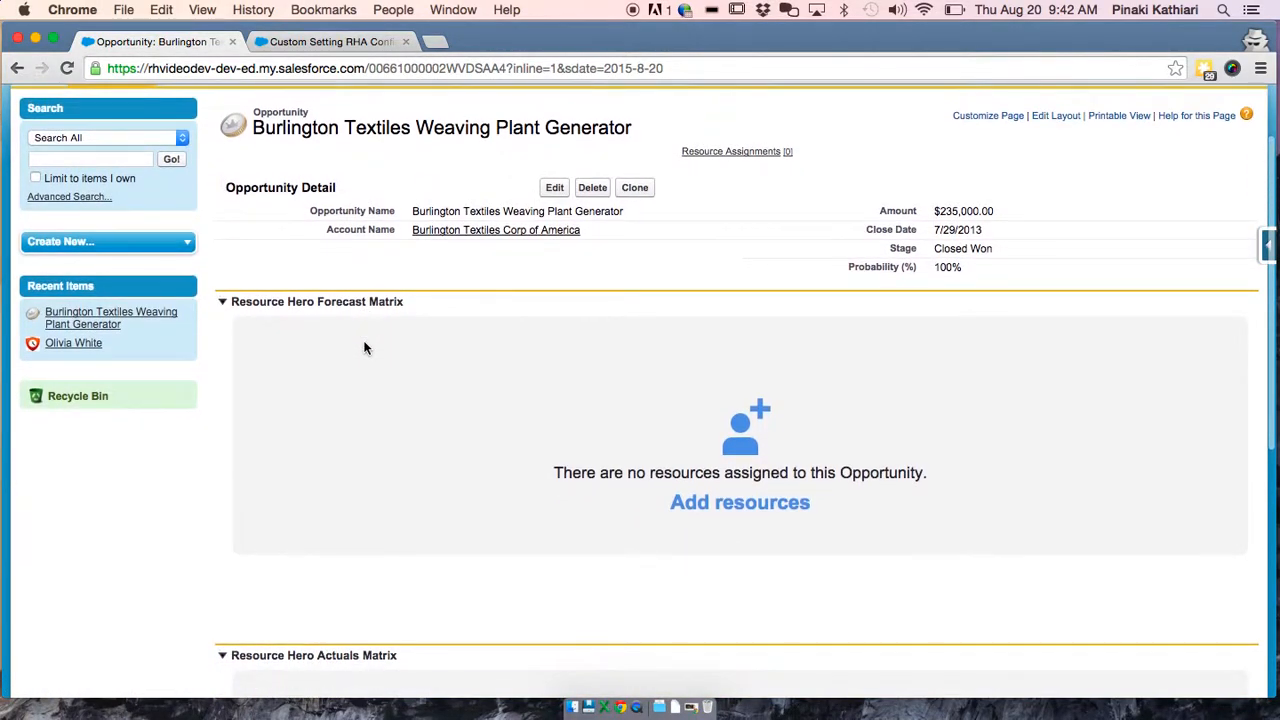
pyautogui.scroll(2, 364, 347)
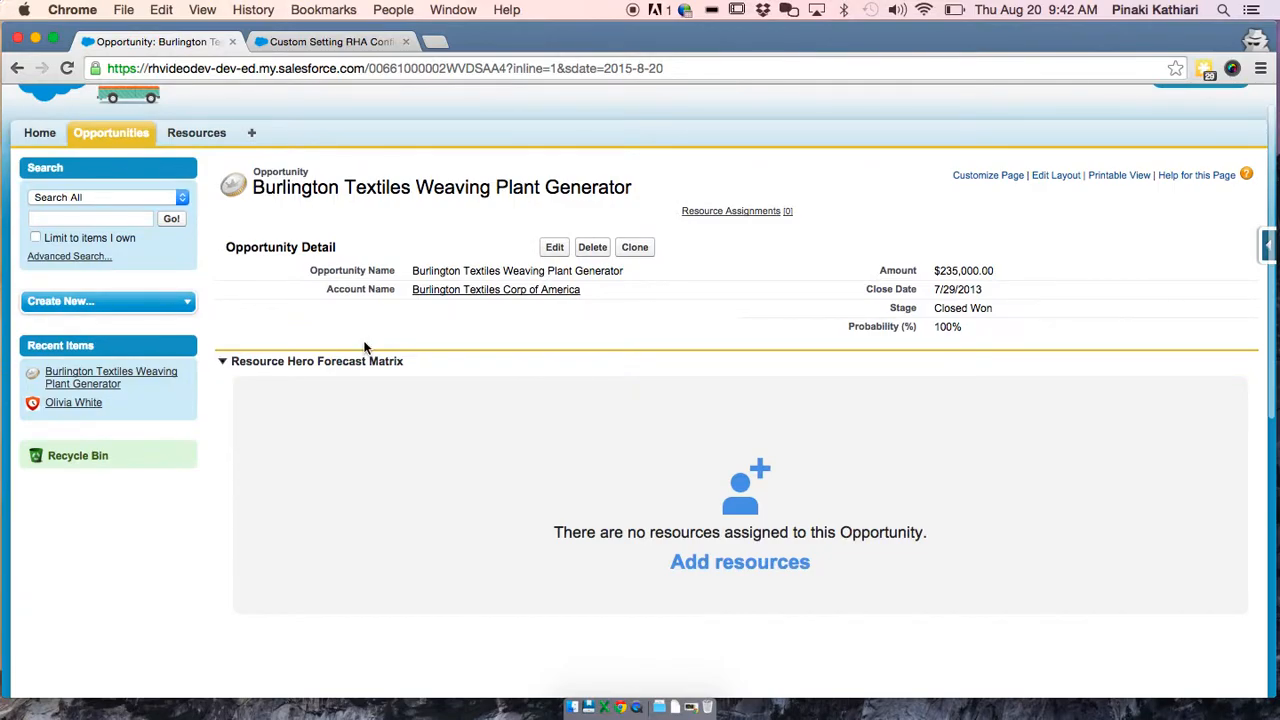
pyautogui.scroll(-2, 364, 347)
pyautogui.scroll(-4, 364, 347)
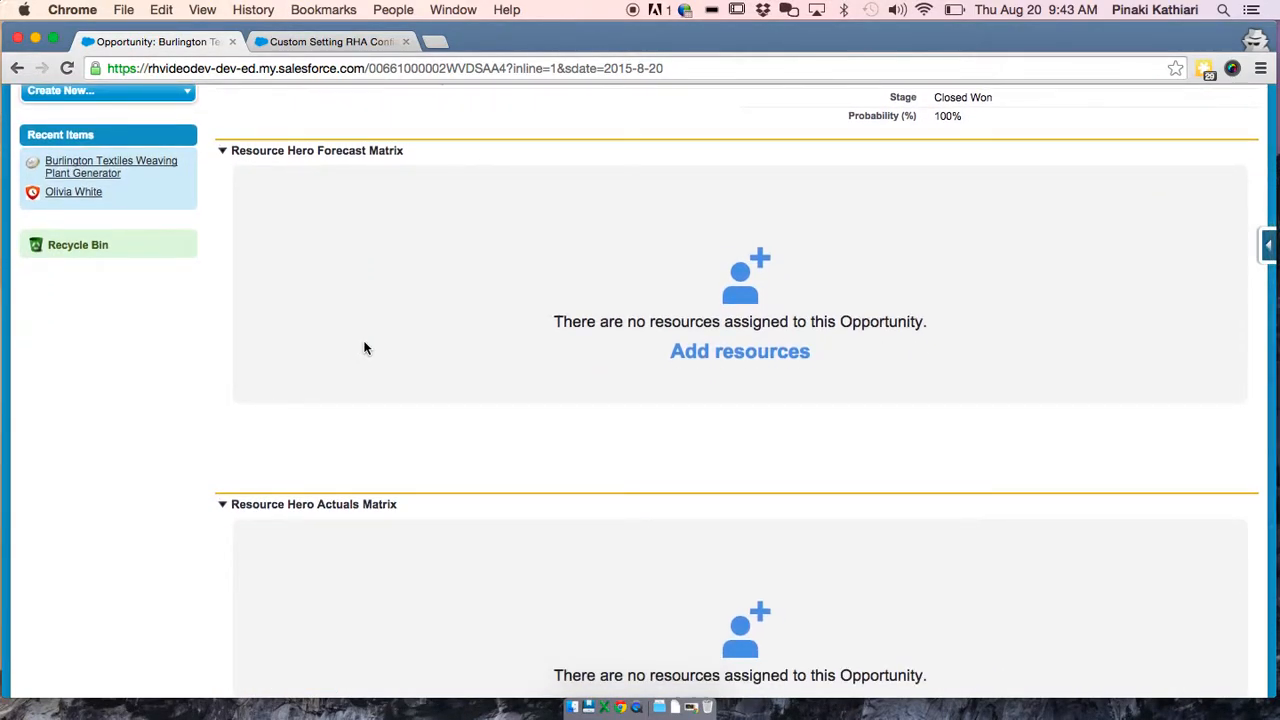
pyautogui.scroll(-8, 462, 291)
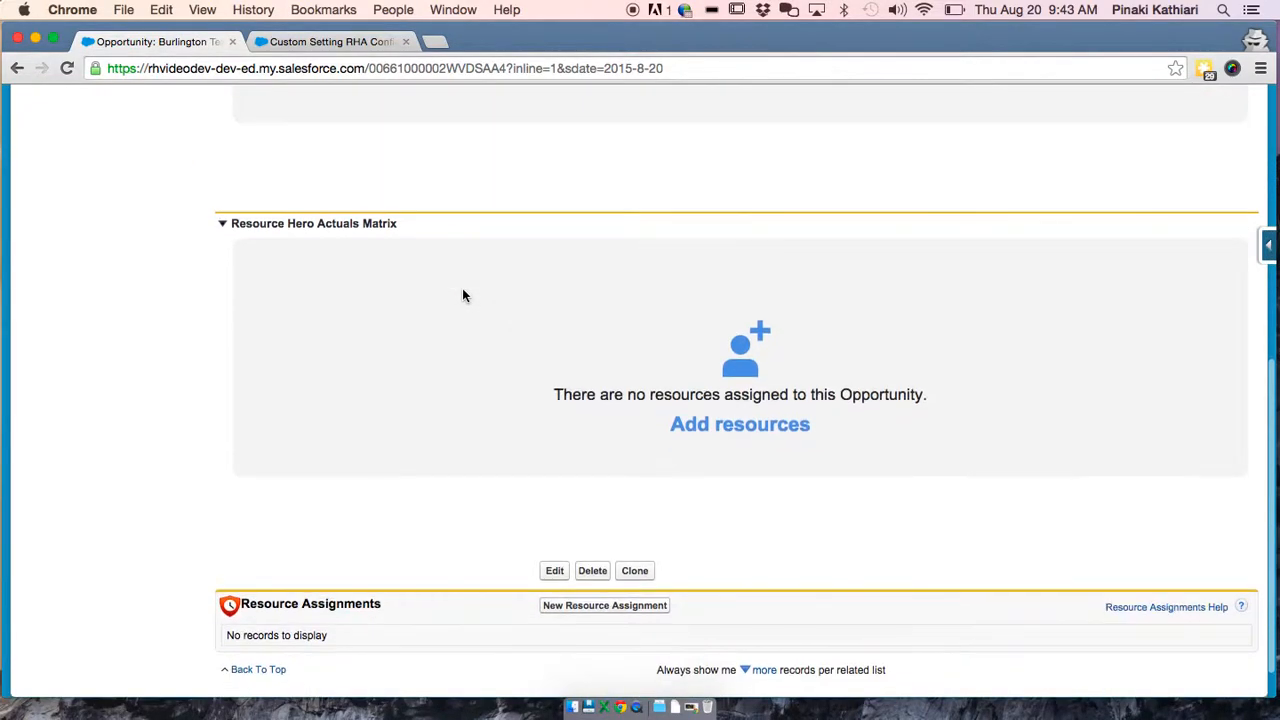
pyautogui.scroll(-1, 425, 347)
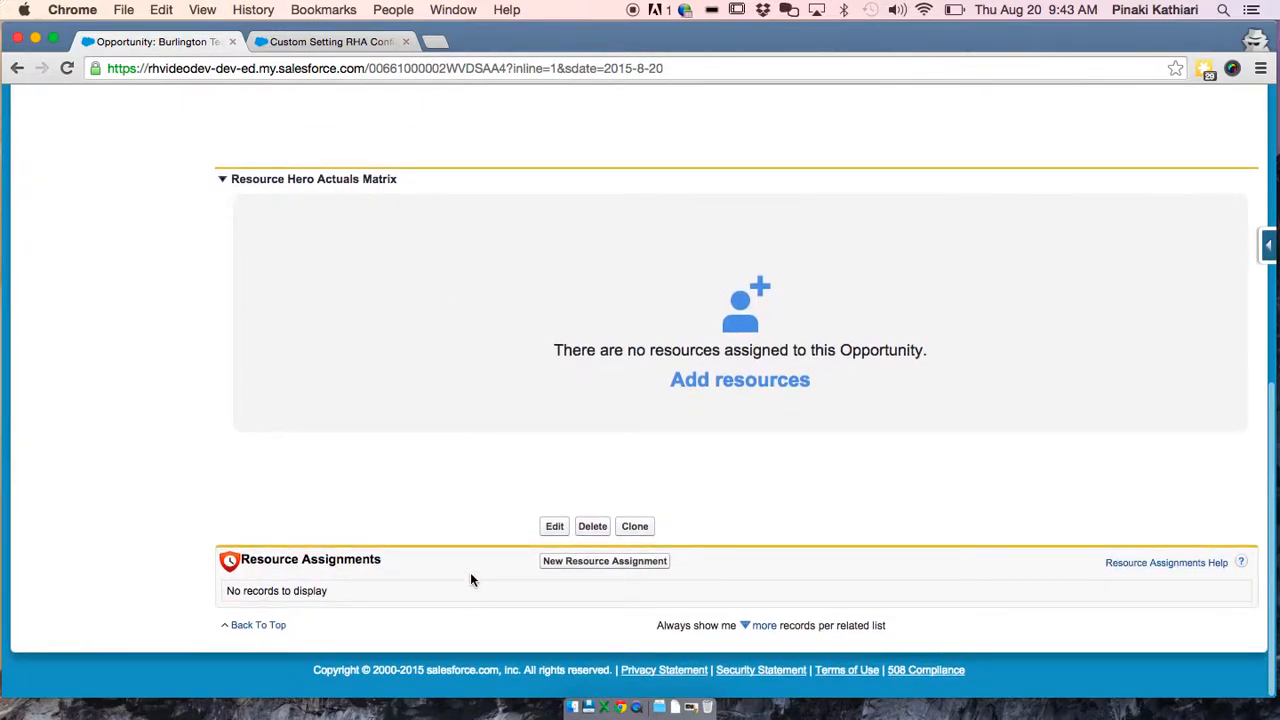
pyautogui.scroll(10, 472, 580)
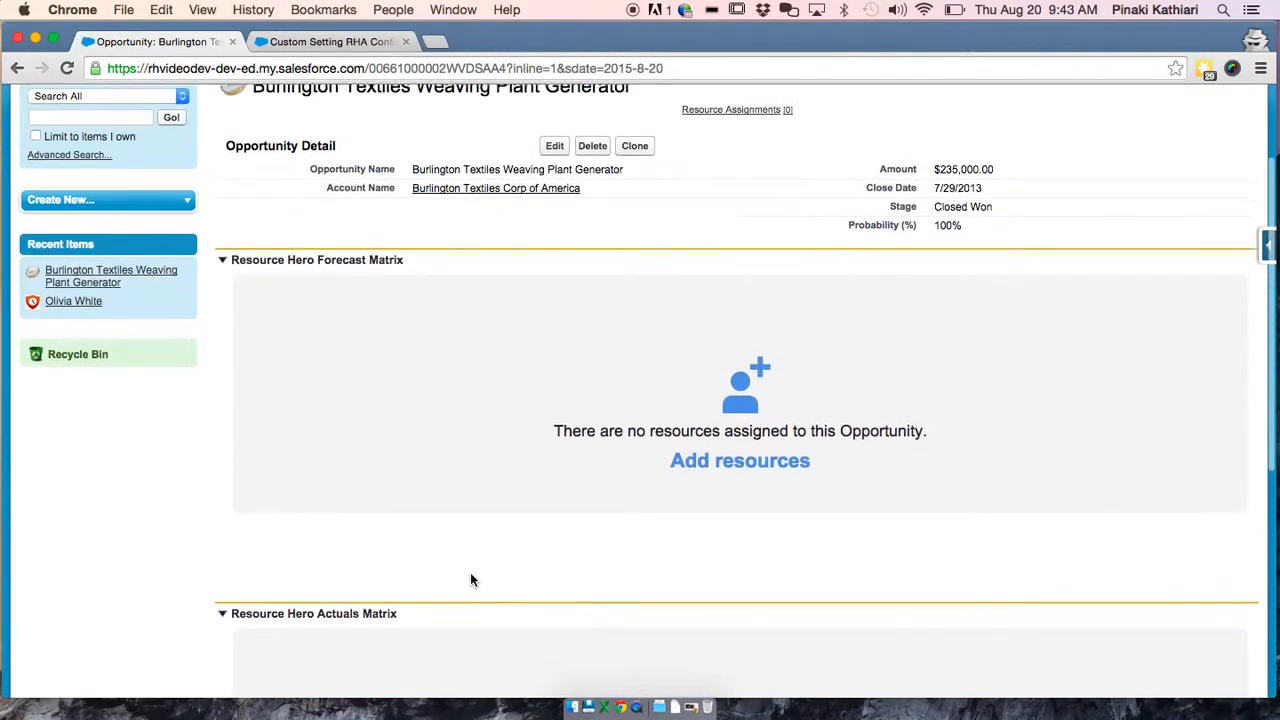
# Add a new resource assignment to the opportunity and look up the recently viewed Design team resource for it
pyautogui.click(705, 488)
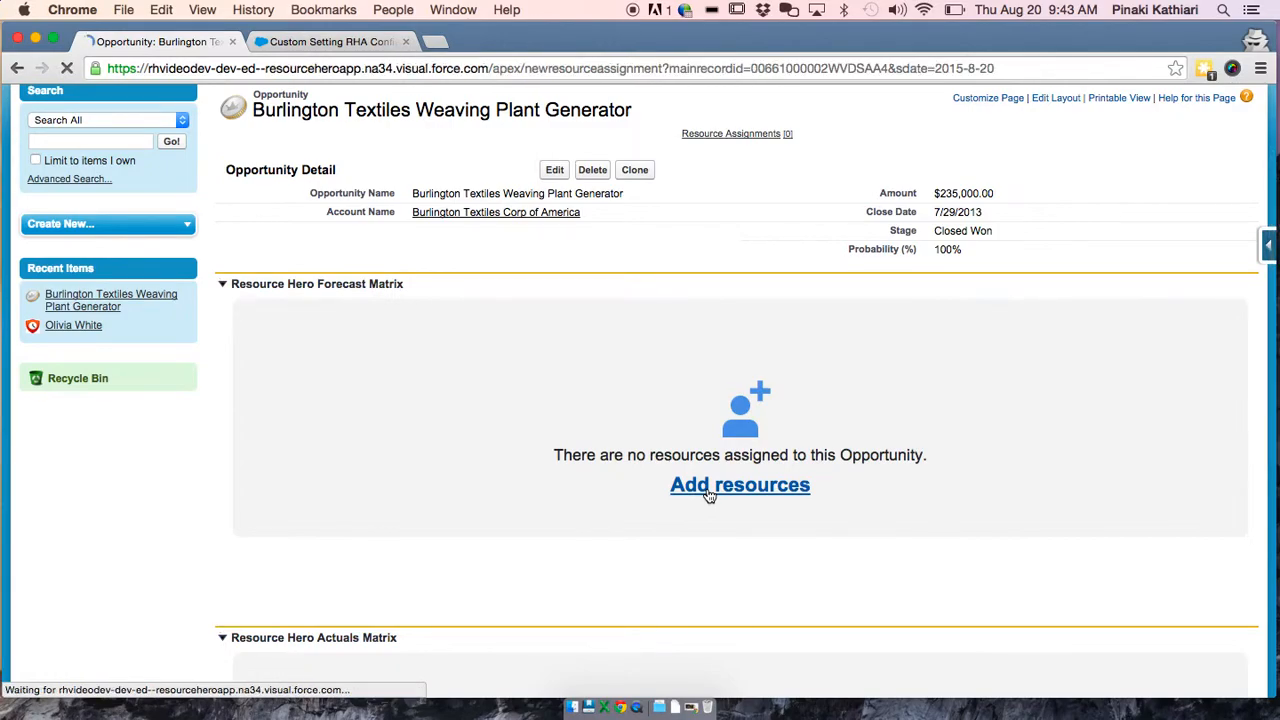
pyautogui.click(296, 322)
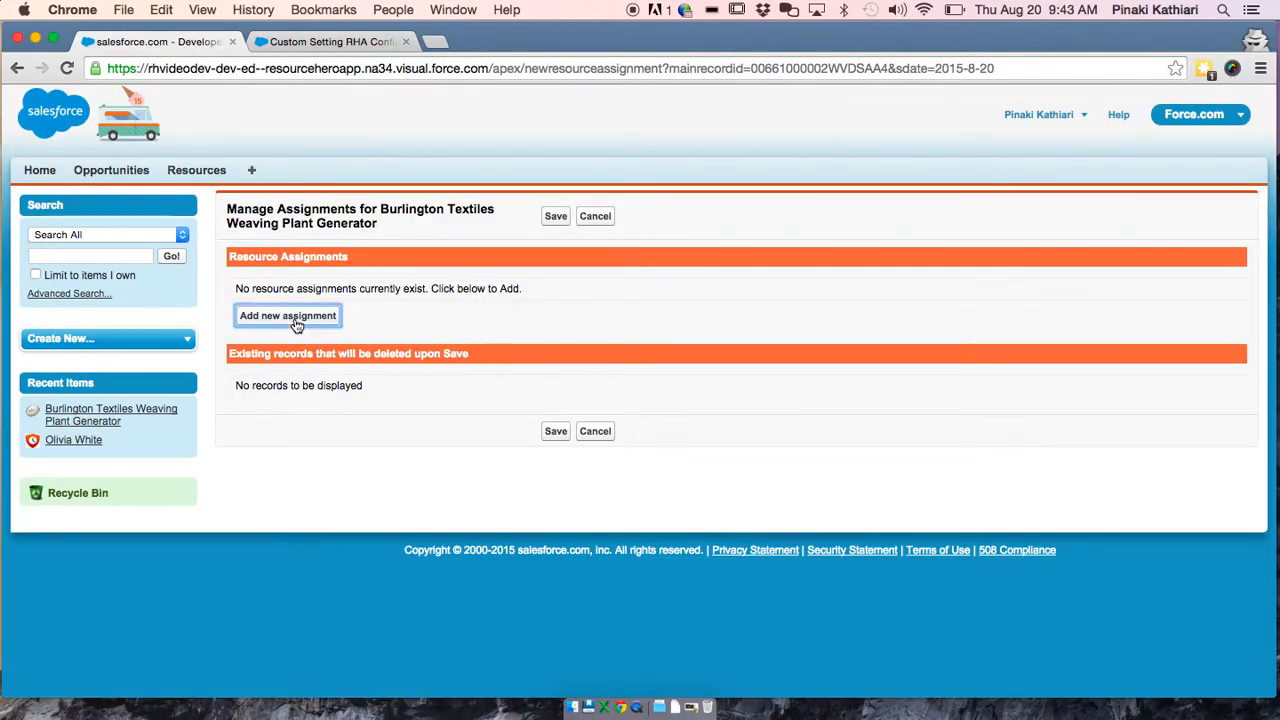
pyautogui.click(465, 316)
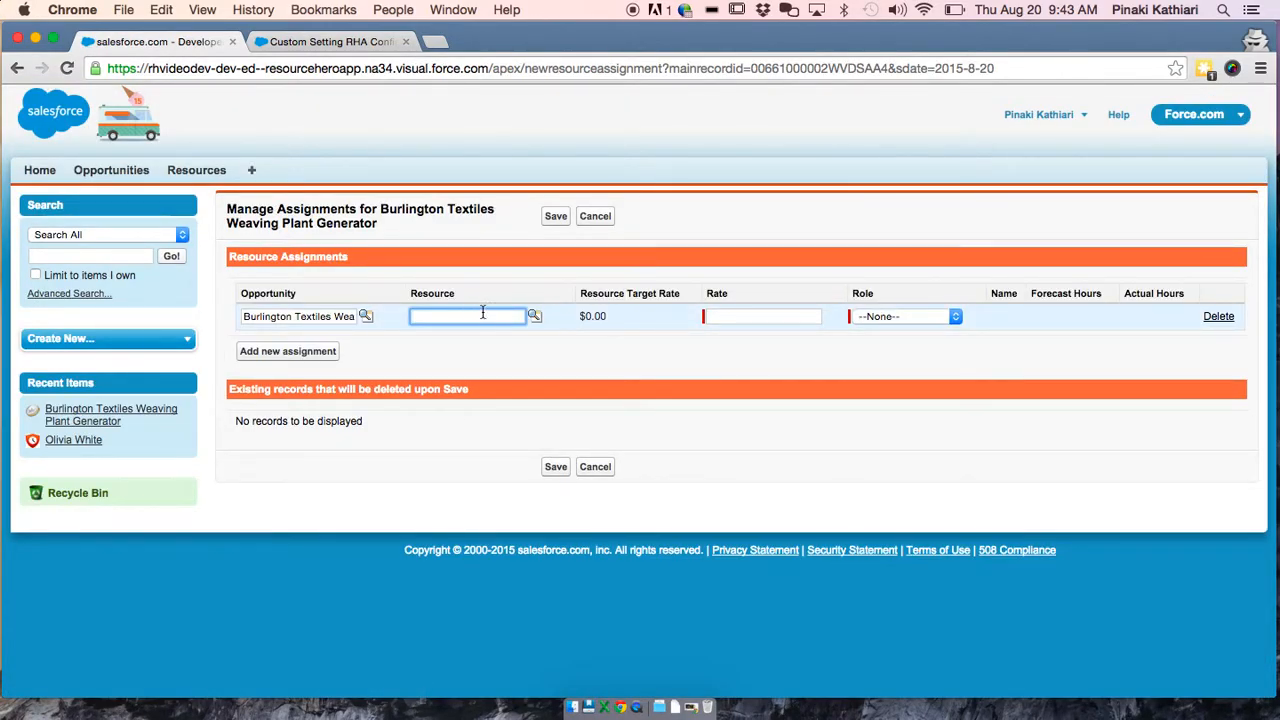
pyautogui.click(534, 315)
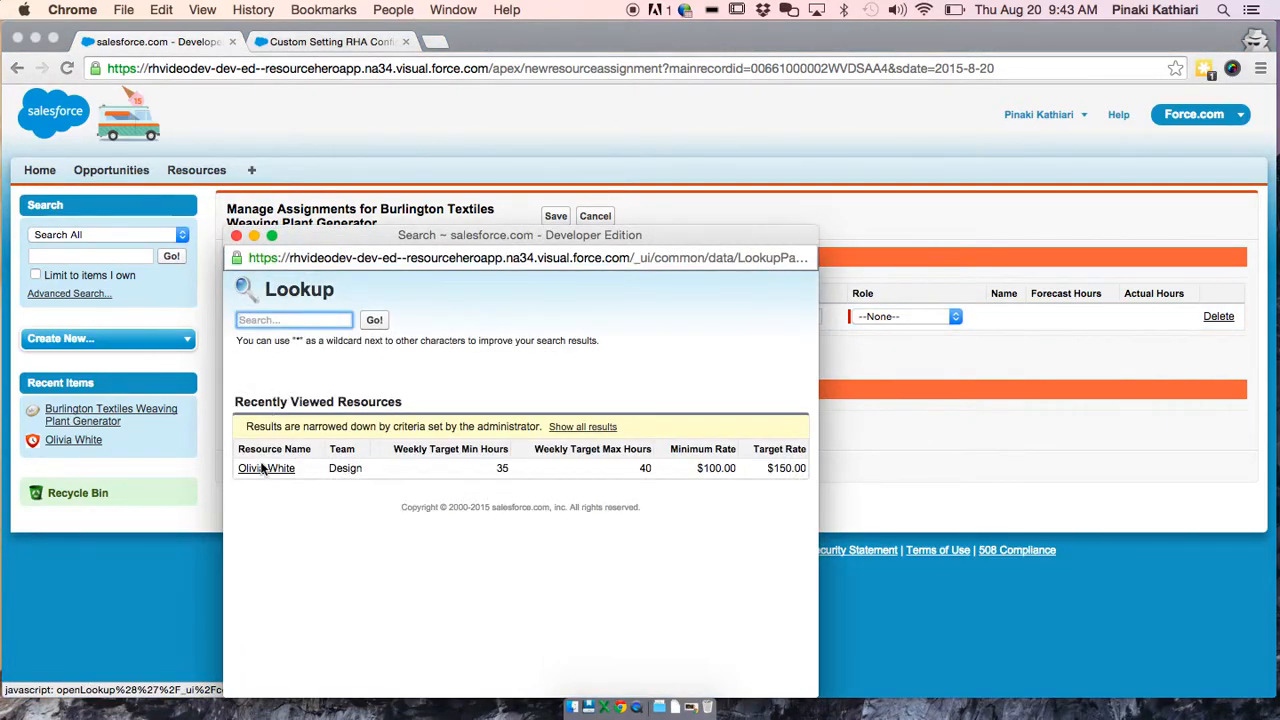
pyautogui.click(266, 467)
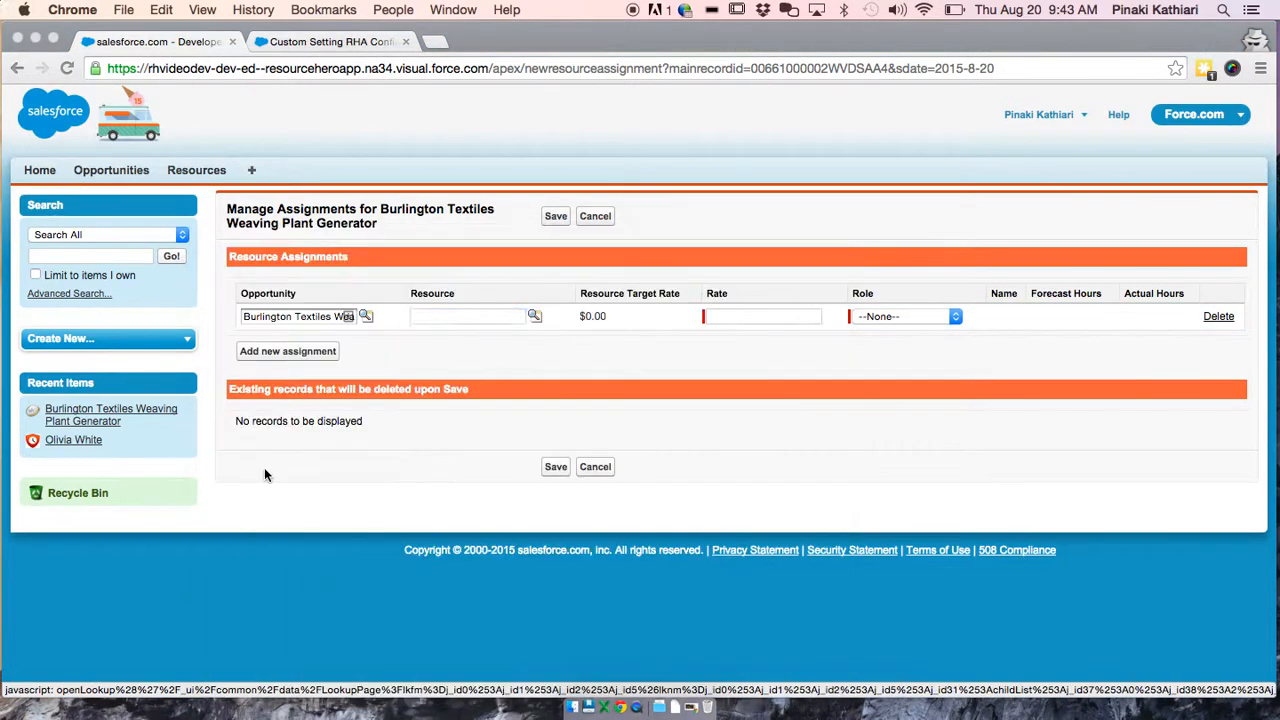
# Set the new assignment's rate to 125 and its role to Designer, and save it
pyautogui.click(721, 318)
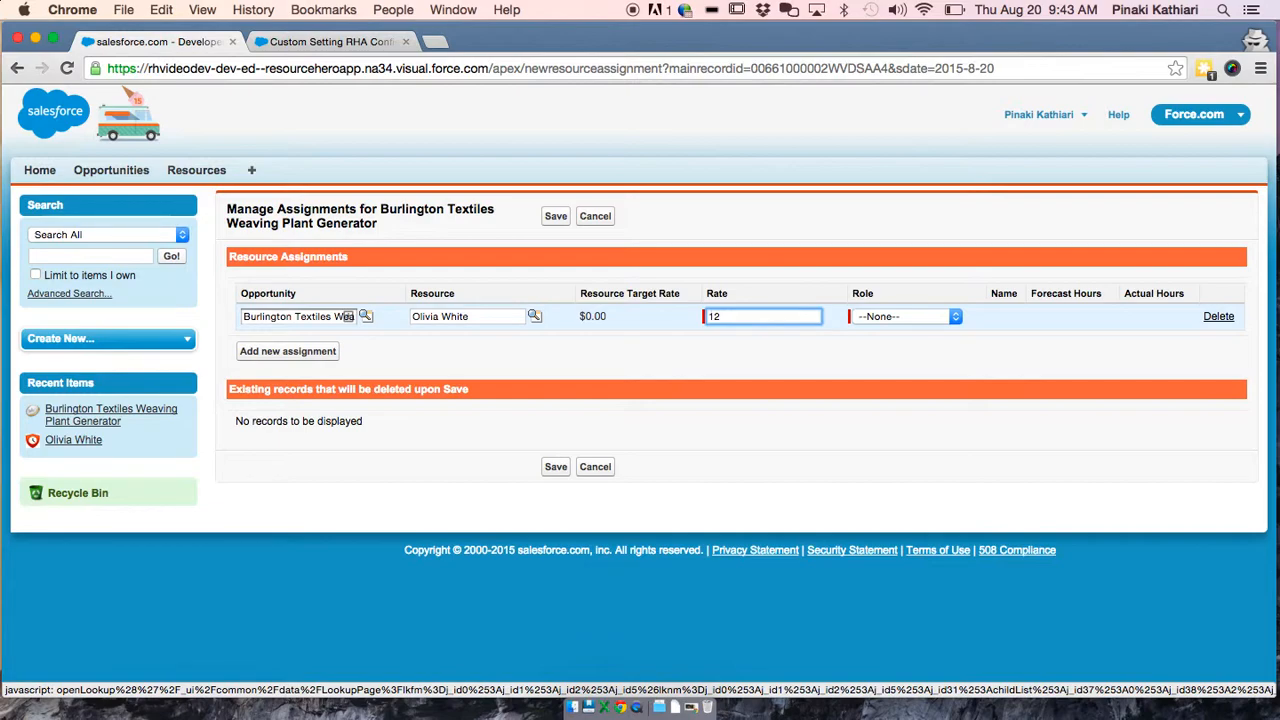
pyautogui.click(868, 317)
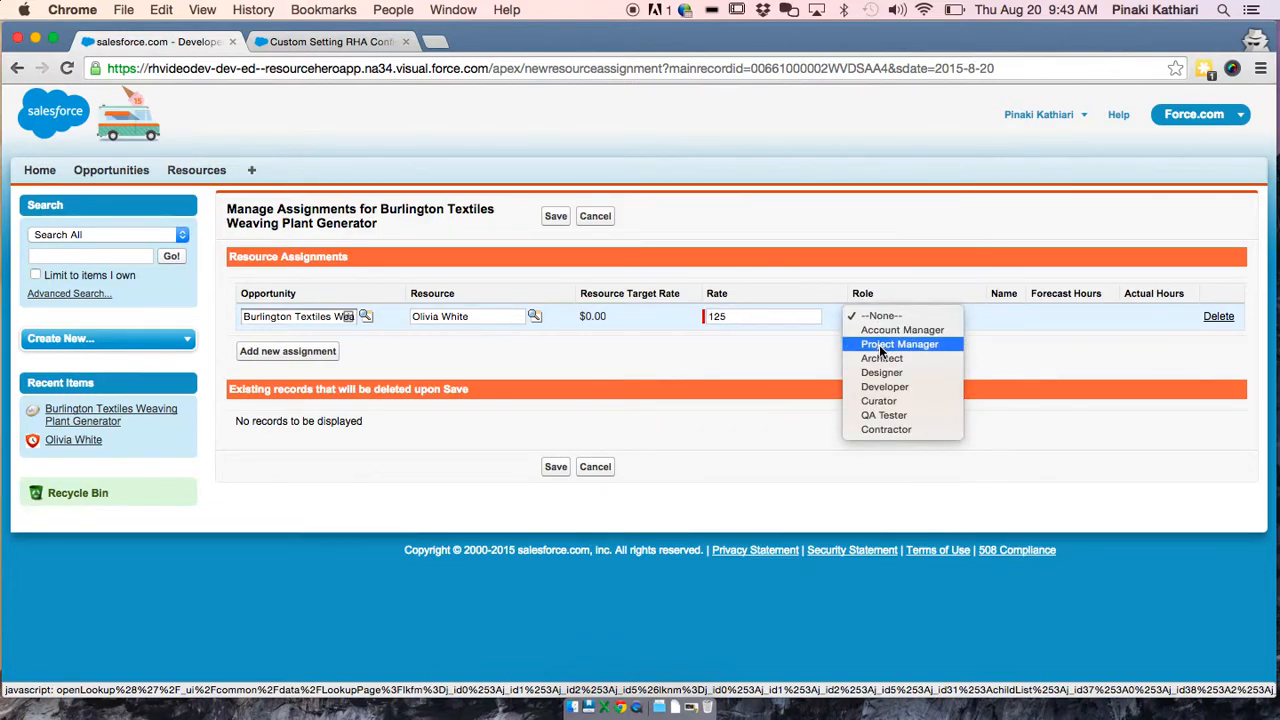
pyautogui.click(882, 372)
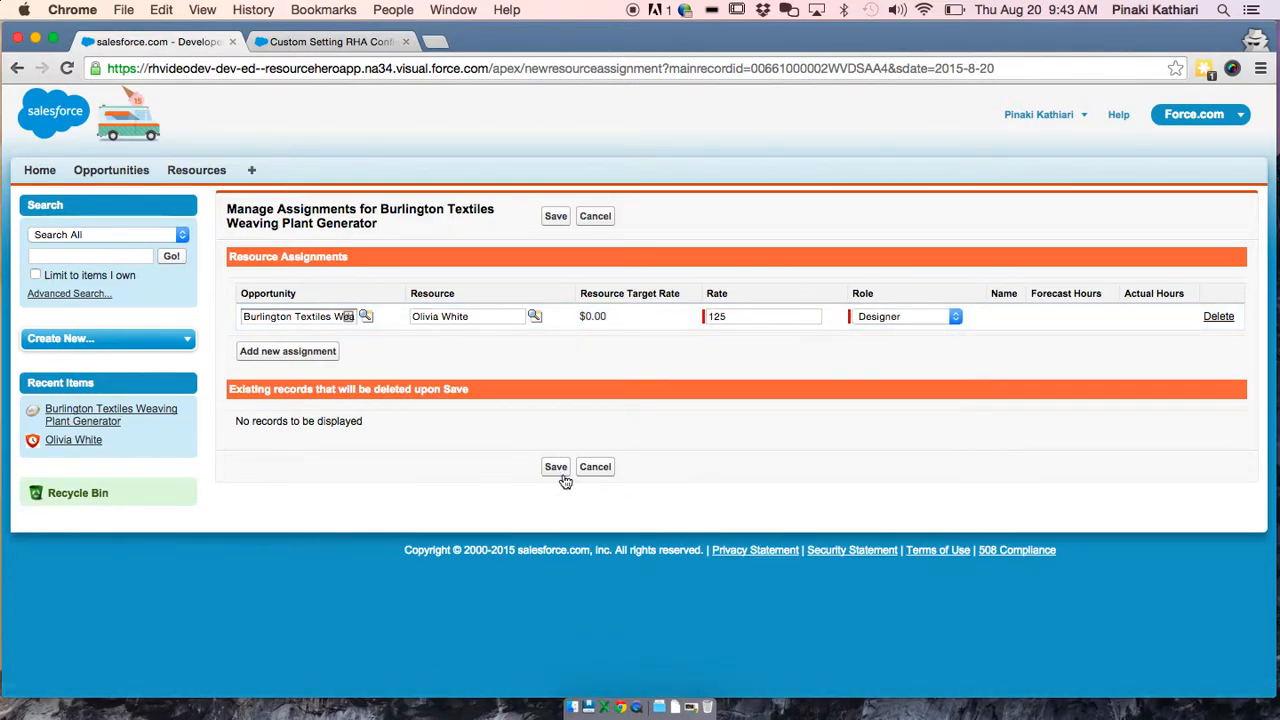
pyautogui.click(556, 468)
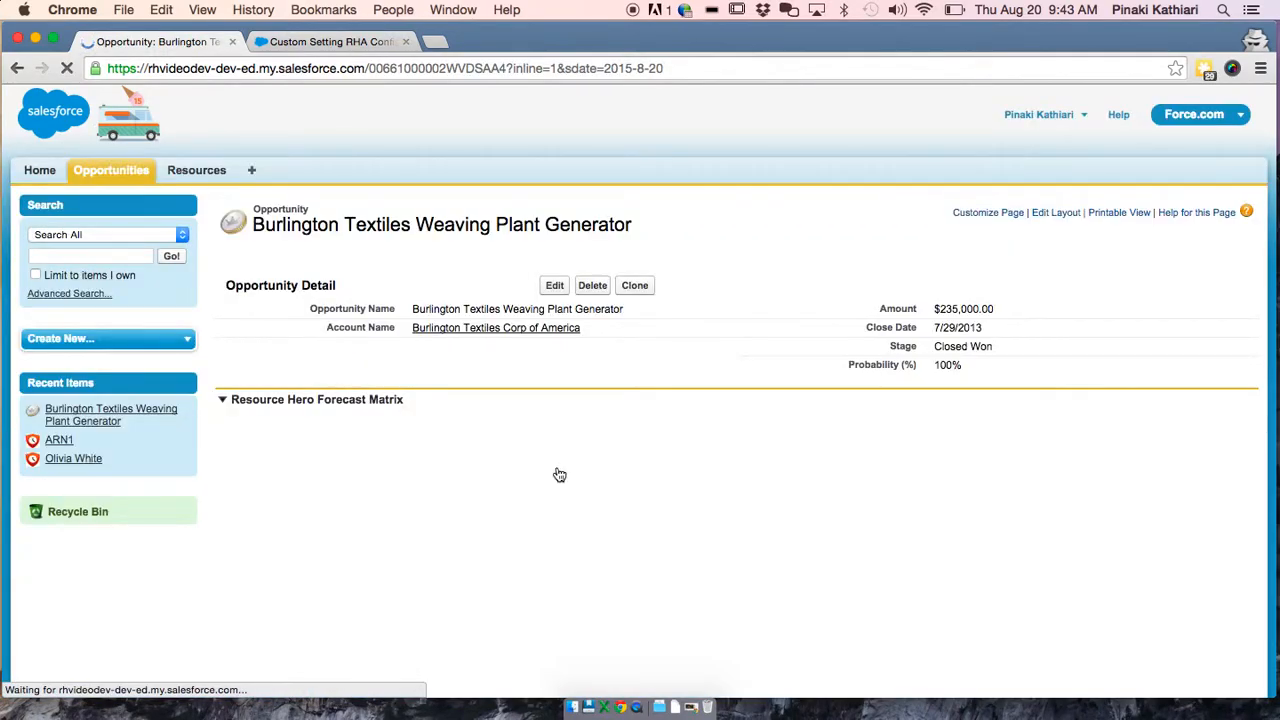
# Enter 4 forecast hours for the designer in each of the weeks of August 16 and August 23, and save the forecast
pyautogui.scroll(-3, 559, 474)
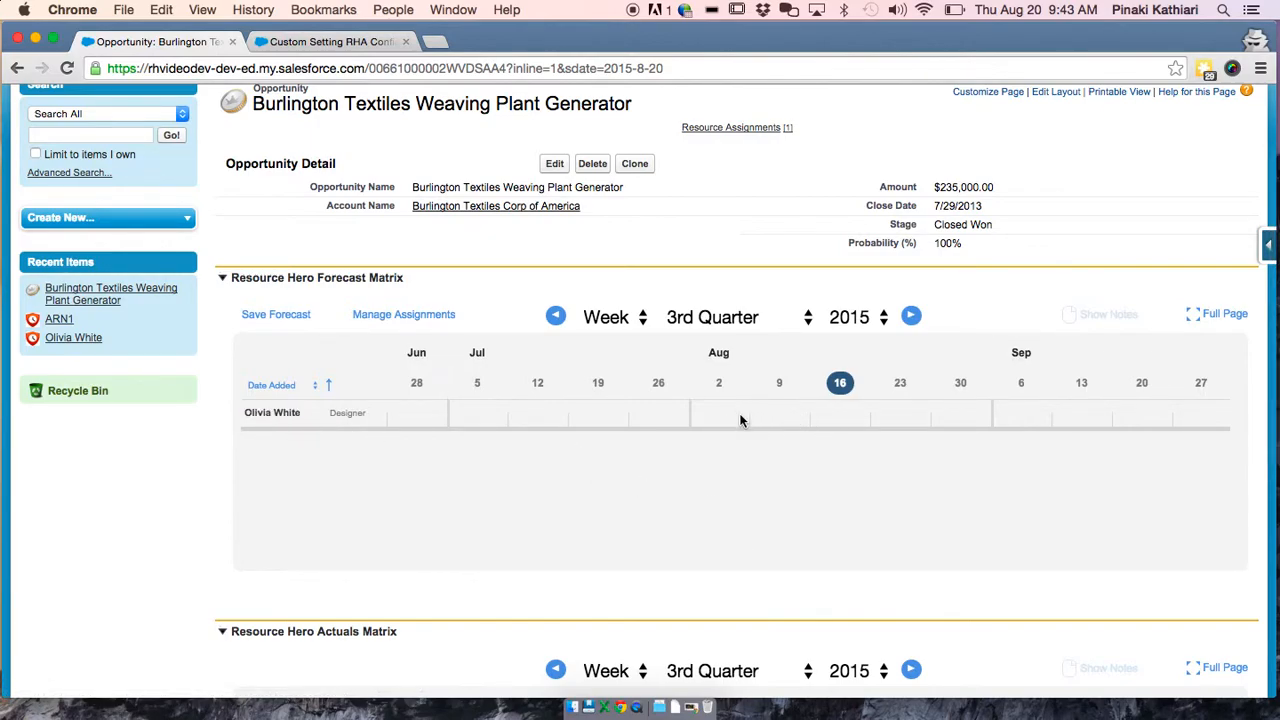
pyautogui.click(829, 414)
pyautogui.write('4')
pyautogui.press('Tab')
pyautogui.write('4')
pyautogui.press('Tab')
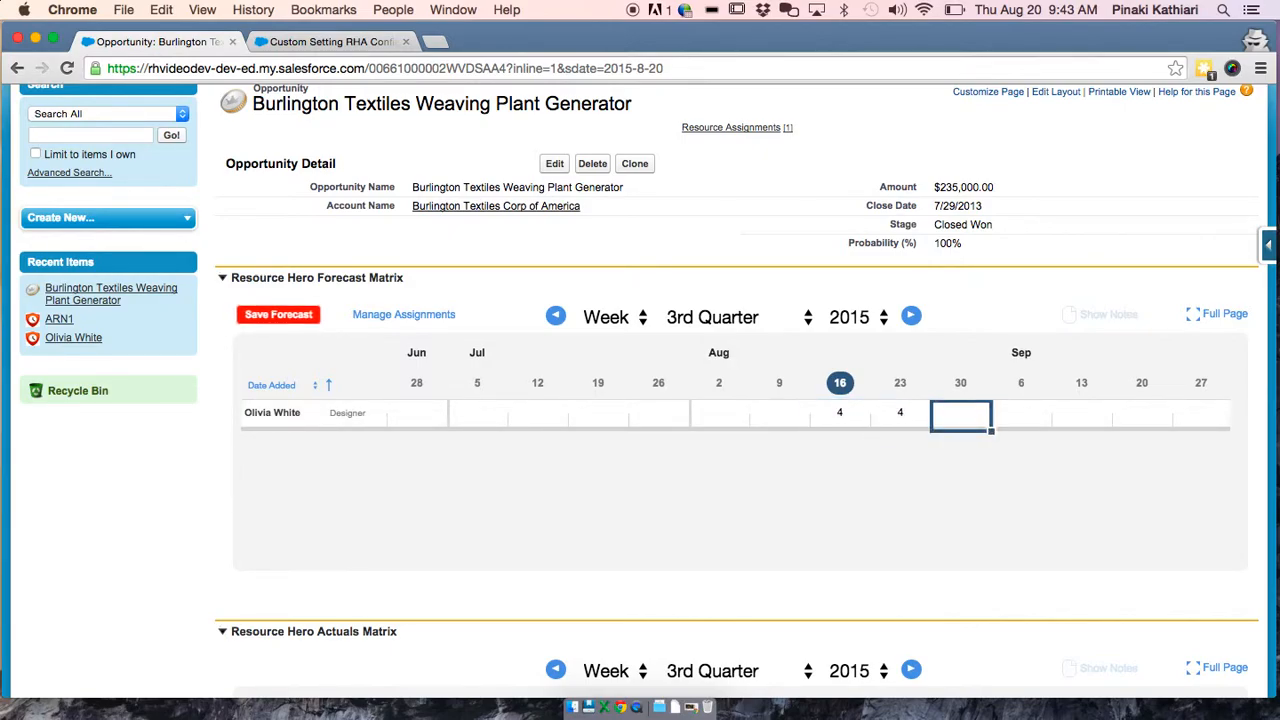
pyautogui.click(288, 315)
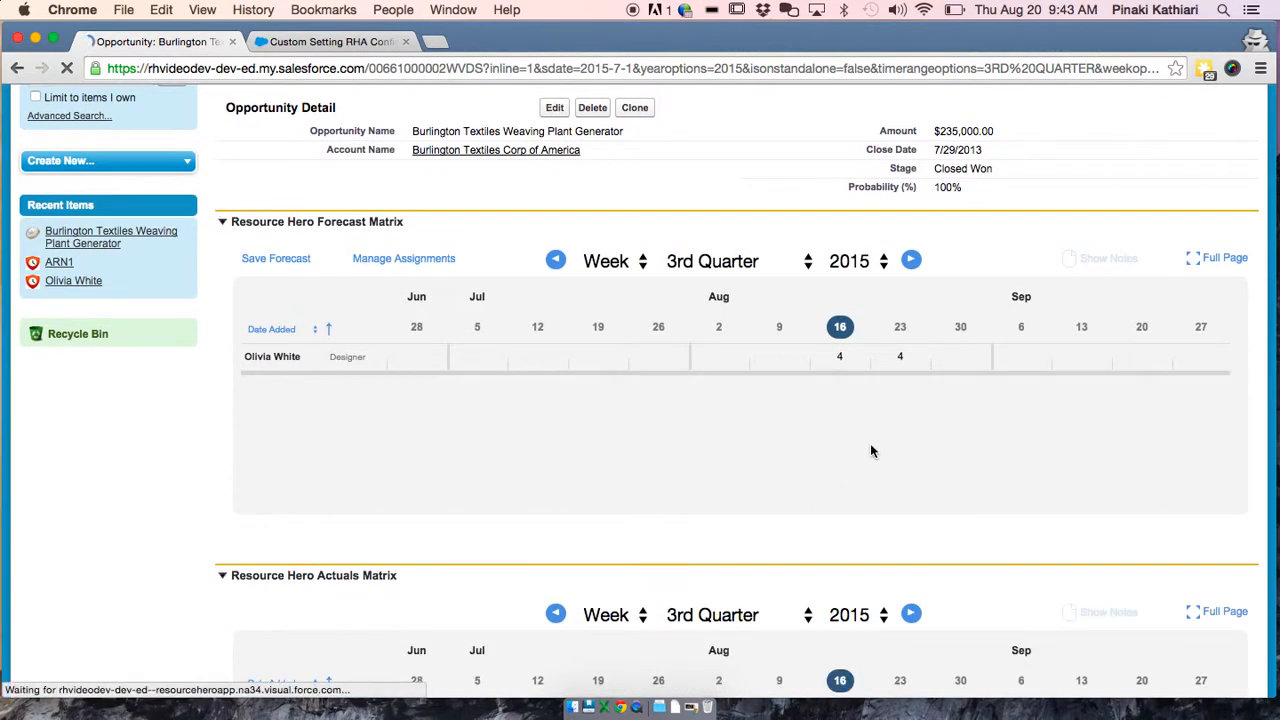
# Examine the designer's weekly cells around August 16 in the actuals matrix and the entry in the Resource Assignments related list
pyautogui.scroll(-4, 772, 397)
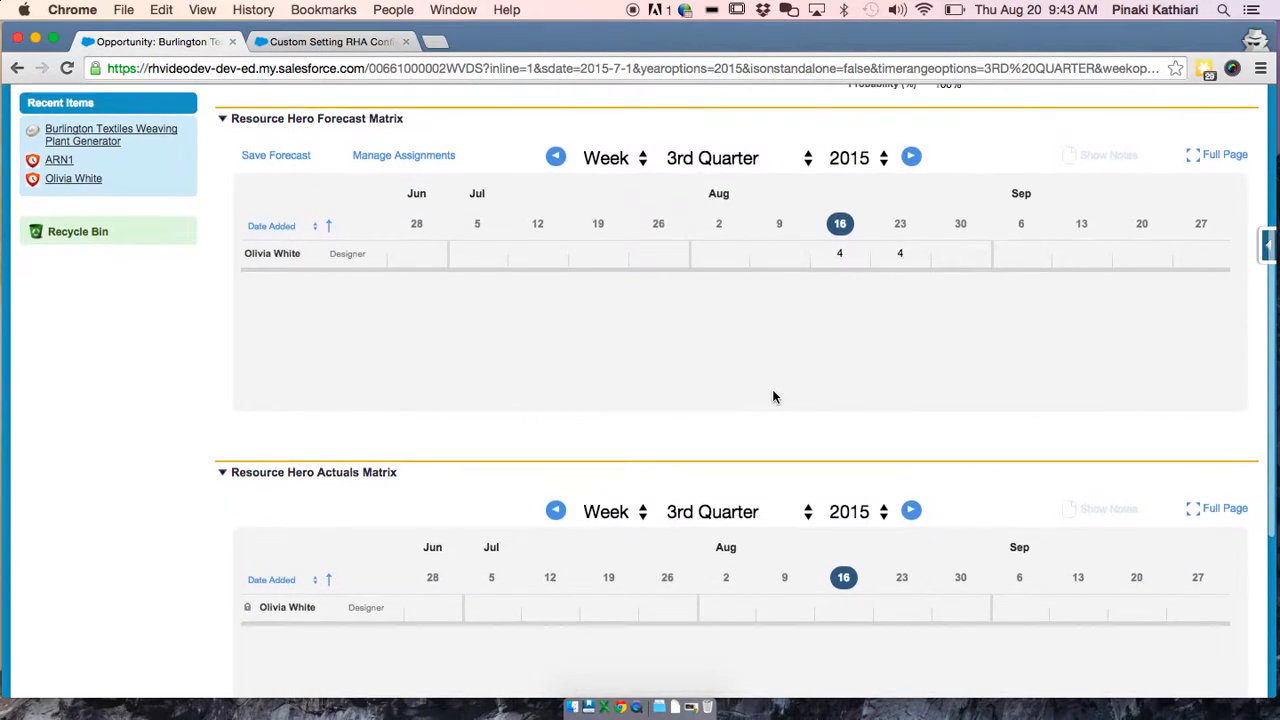
pyautogui.scroll(-1, 772, 397)
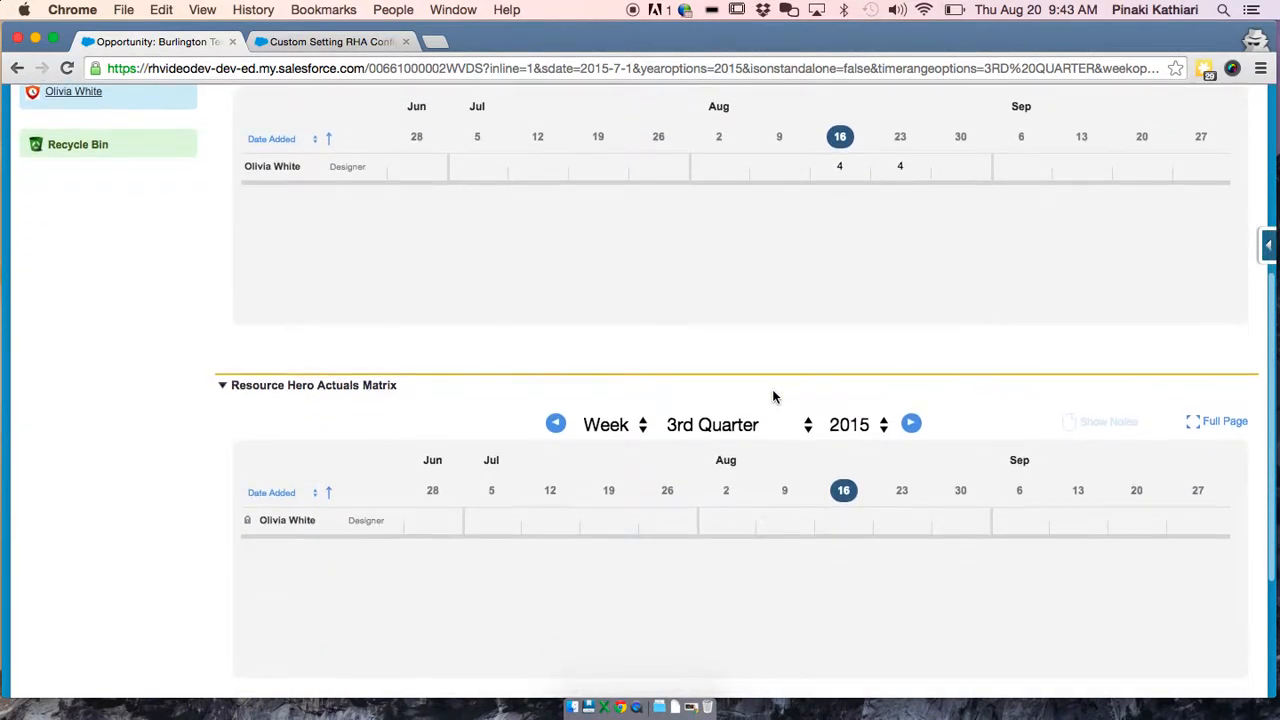
pyautogui.click(828, 522)
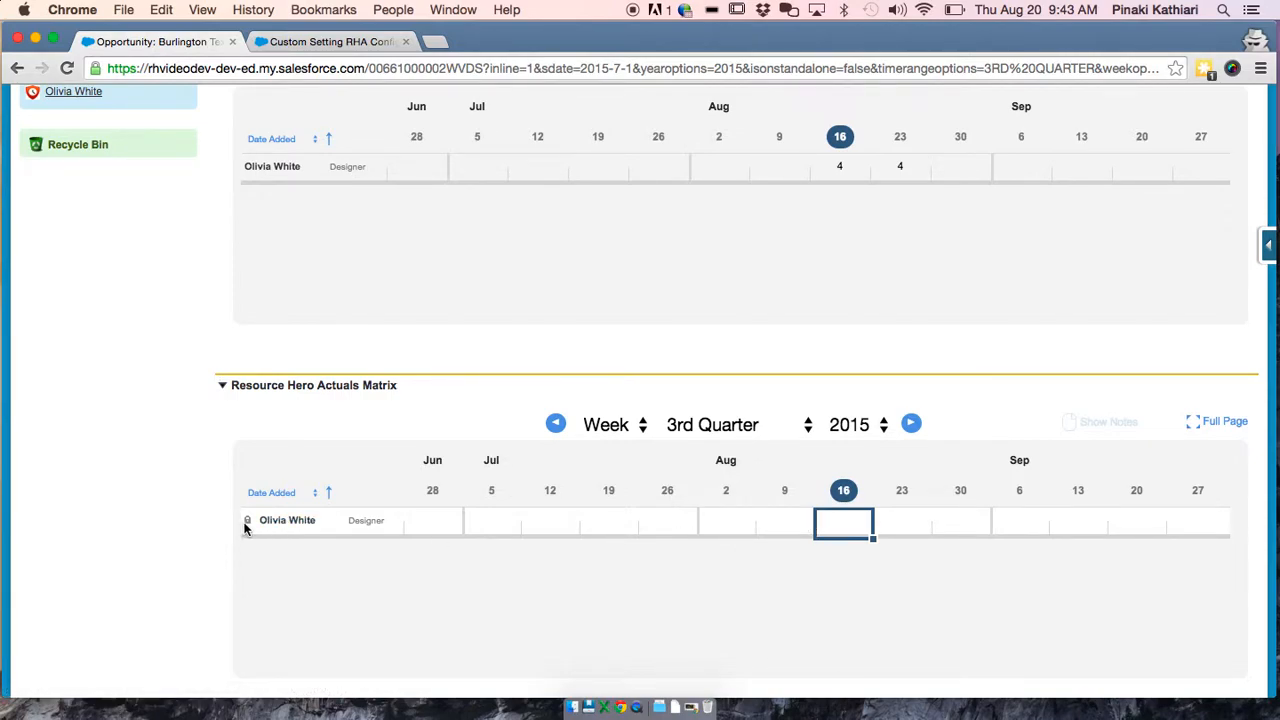
pyautogui.press('Right')
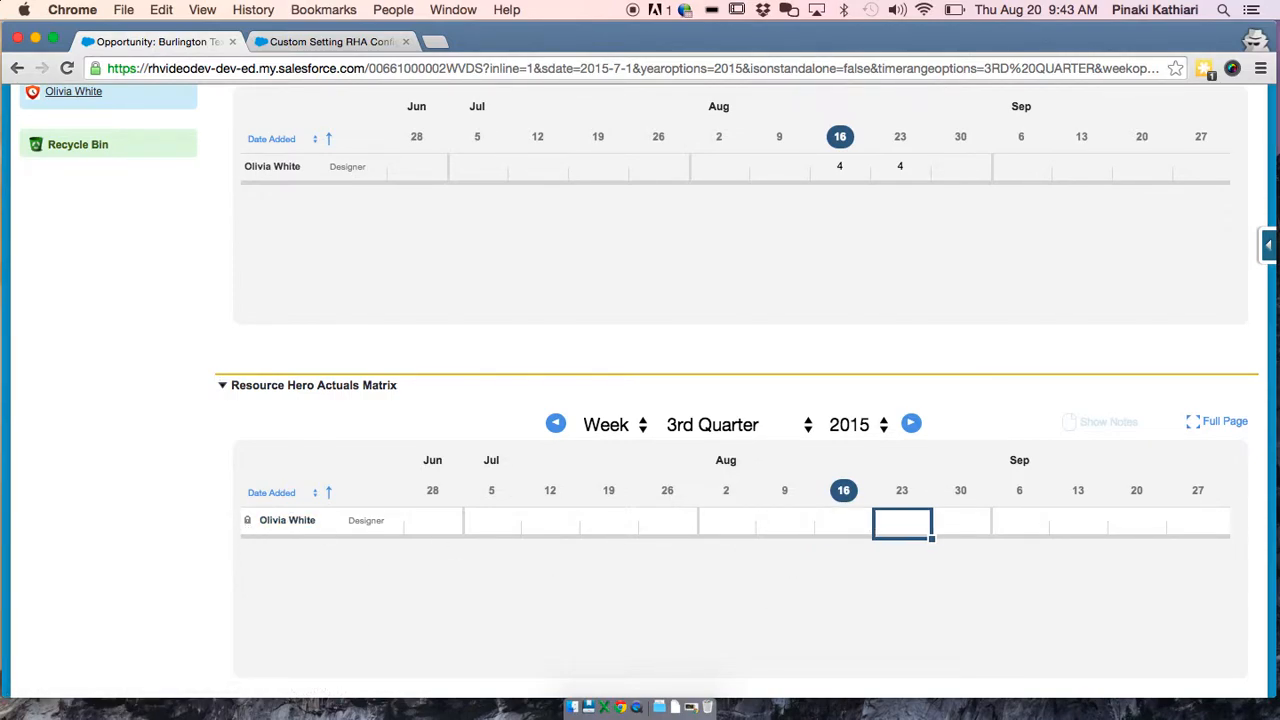
pyautogui.press('Left')
pyautogui.press('Left')
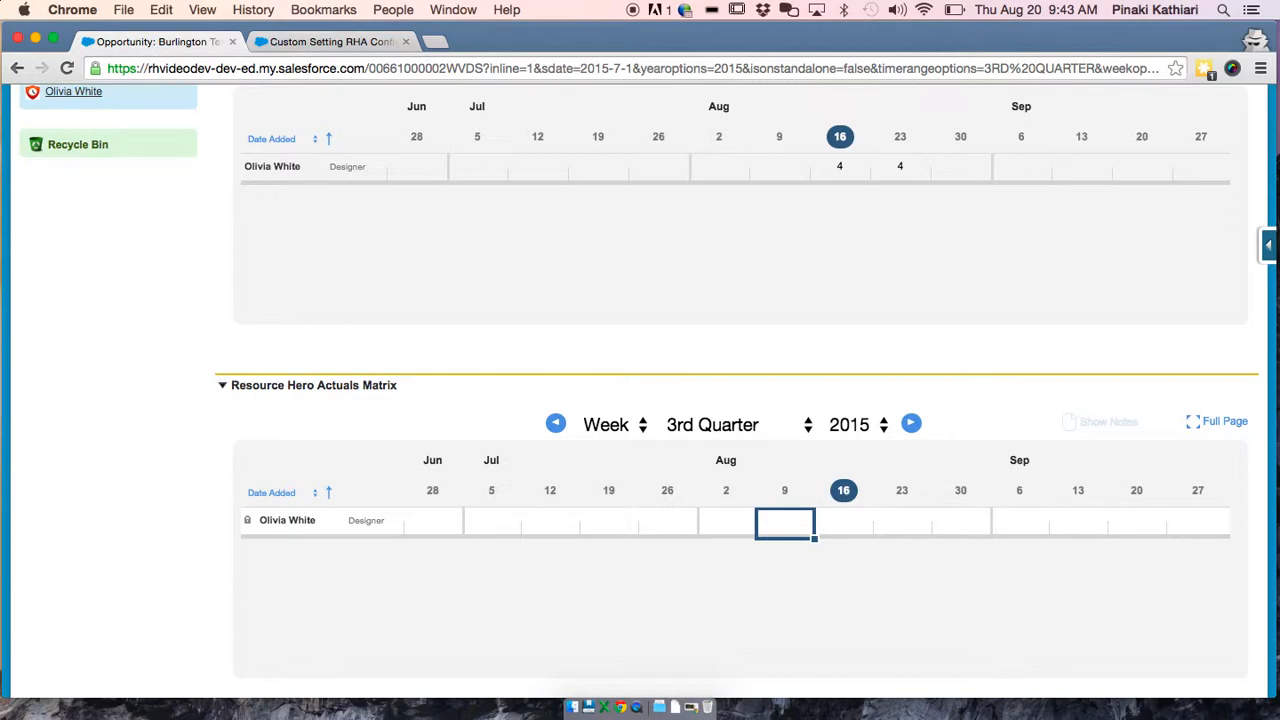
pyautogui.scroll(-5, 640, 400)
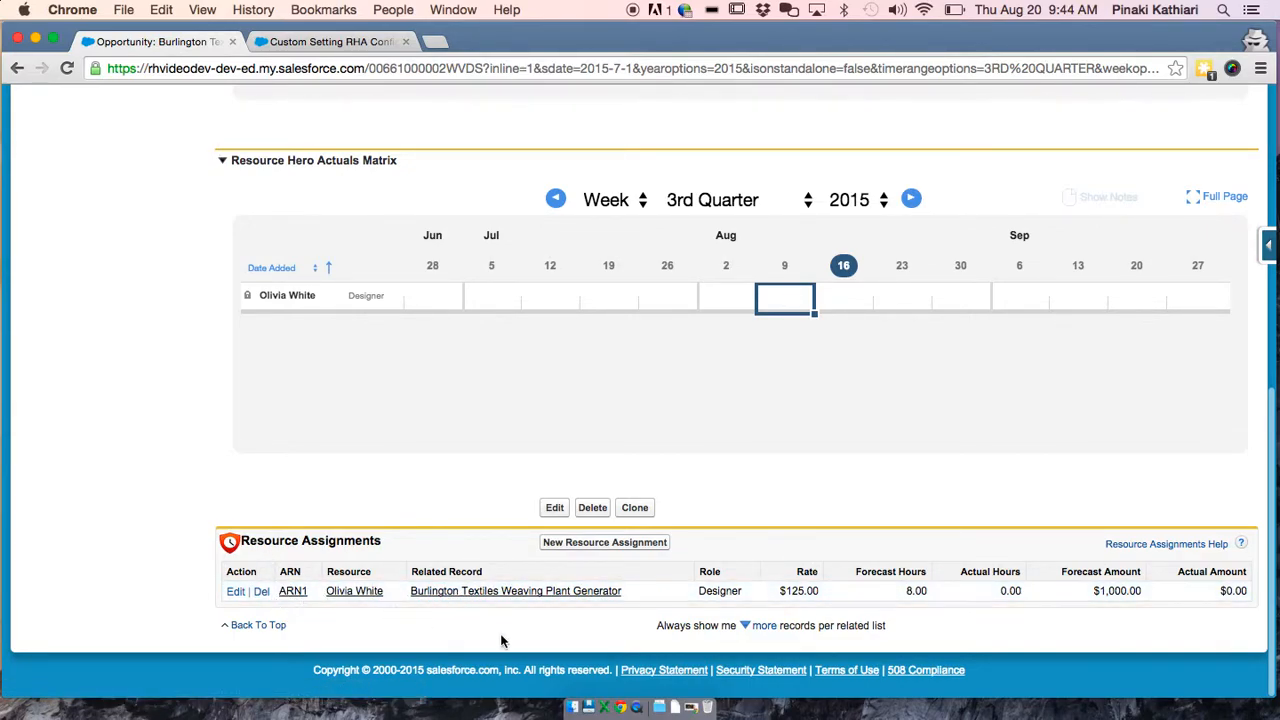
pyautogui.scroll(10, 860, 577)
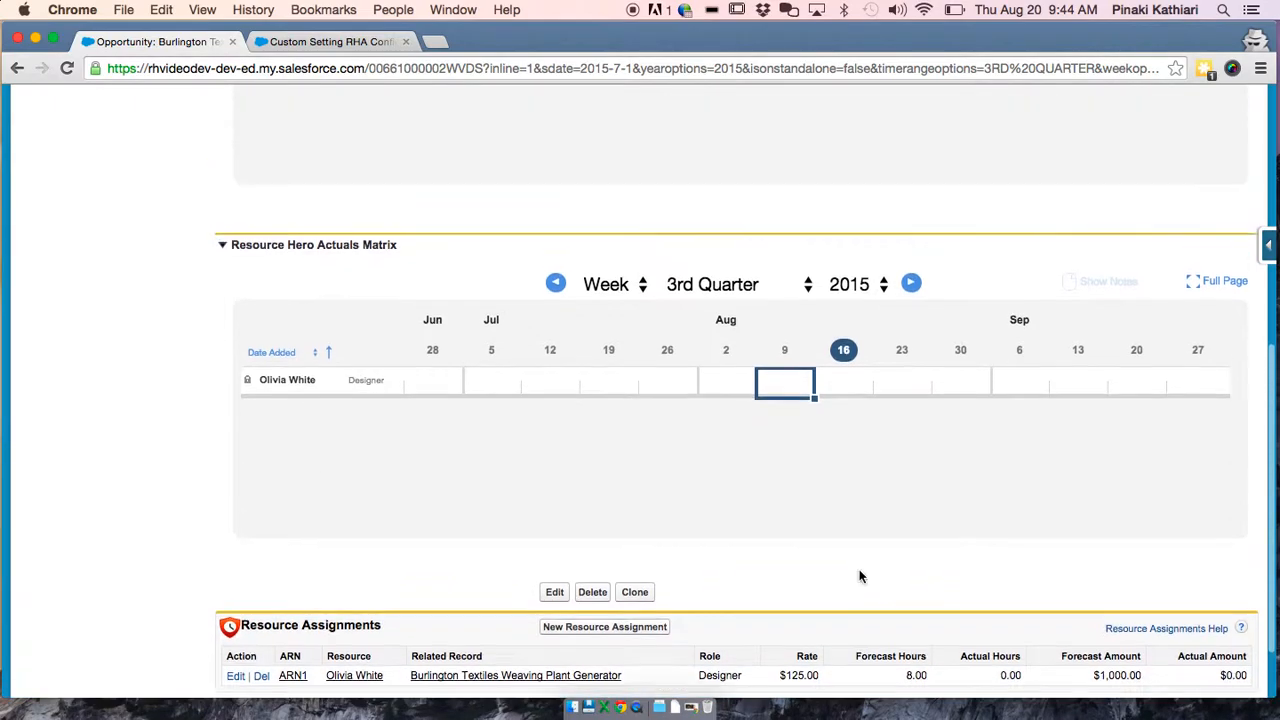
pyautogui.scroll(3, 860, 577)
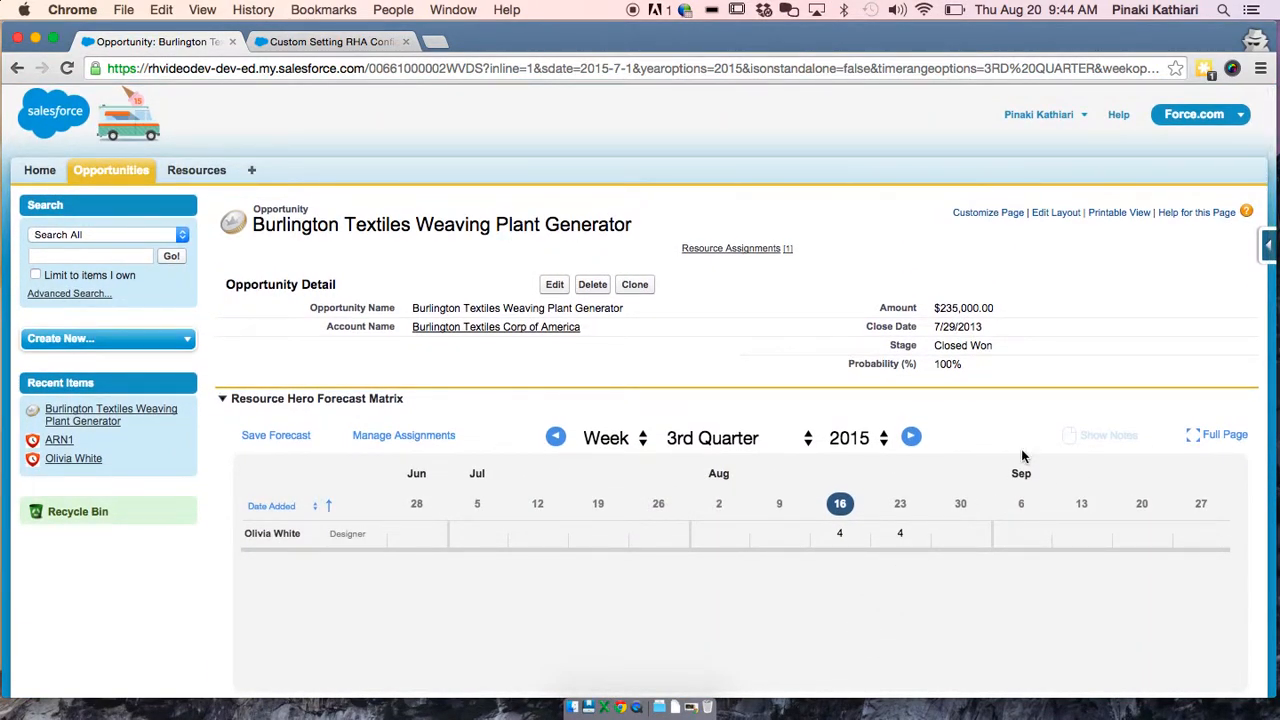
# Open the opportunity page layout for editing and remove Related Record from the Resource Assignments related list's columns
pyautogui.click(1055, 214)
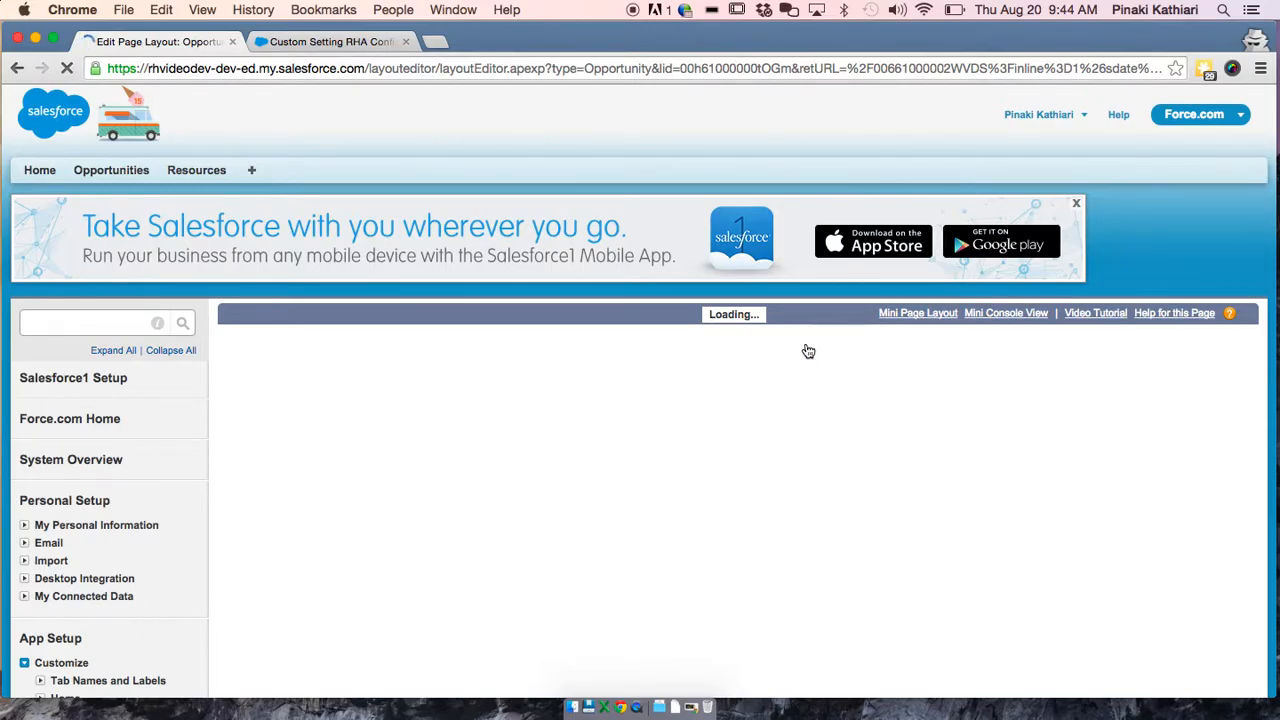
pyautogui.scroll(-5, 536, 545)
pyautogui.scroll(-15, 536, 541)
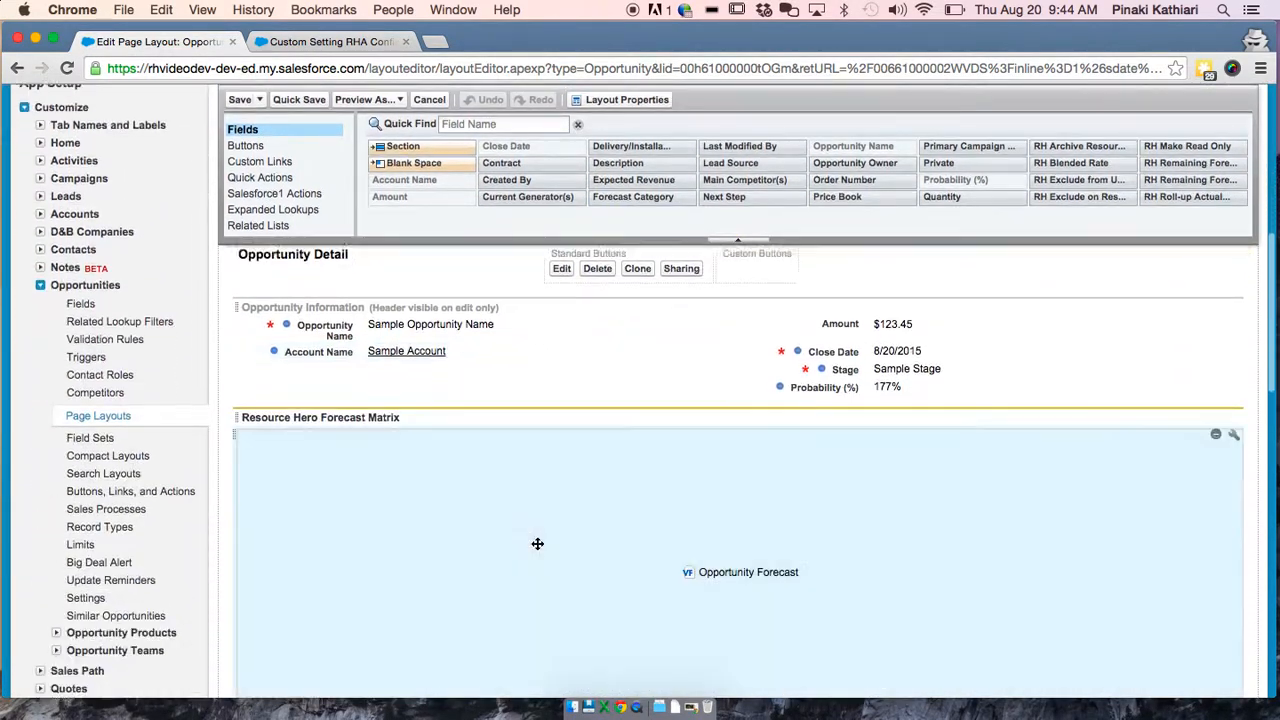
pyautogui.scroll(-3, 536, 548)
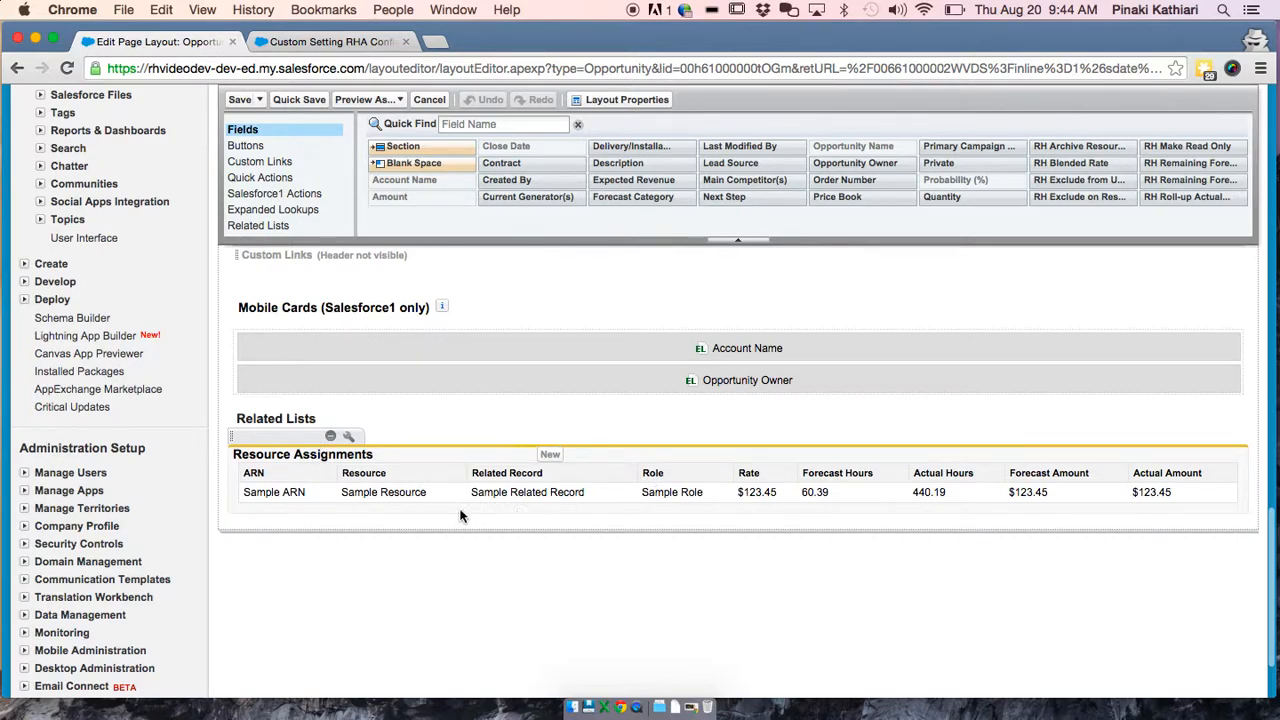
pyautogui.click(353, 436)
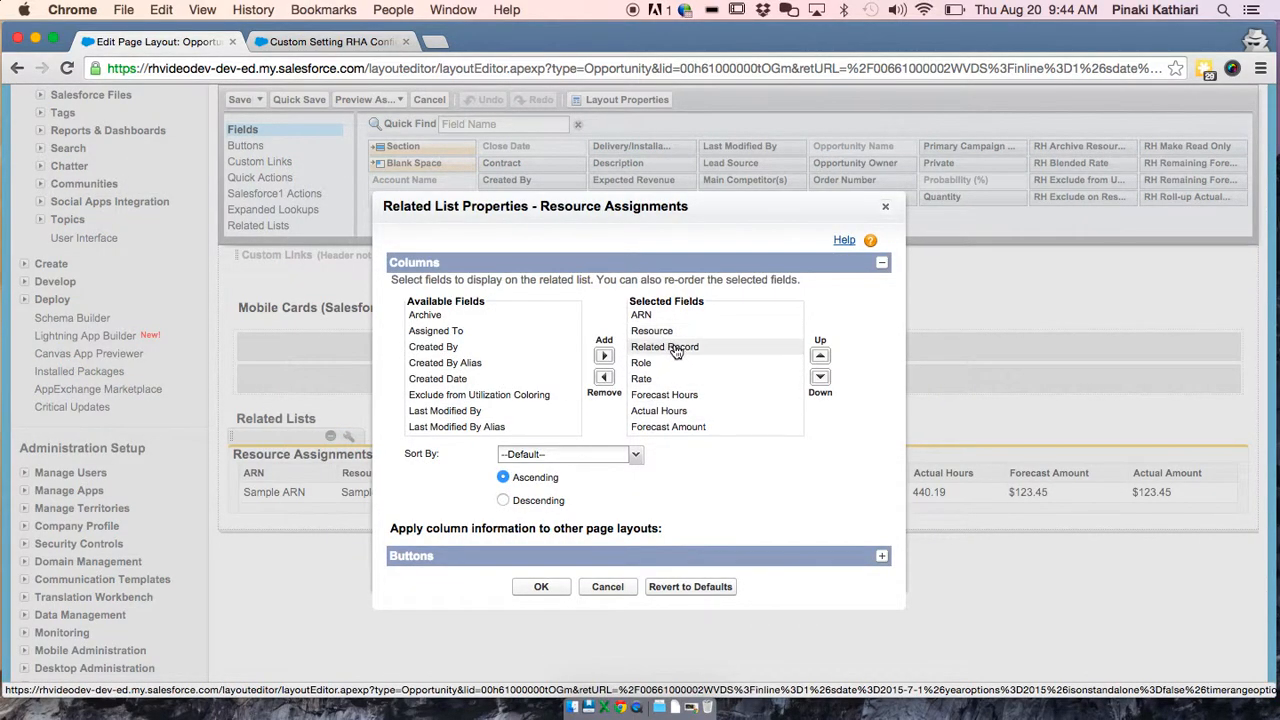
pyautogui.click(676, 350)
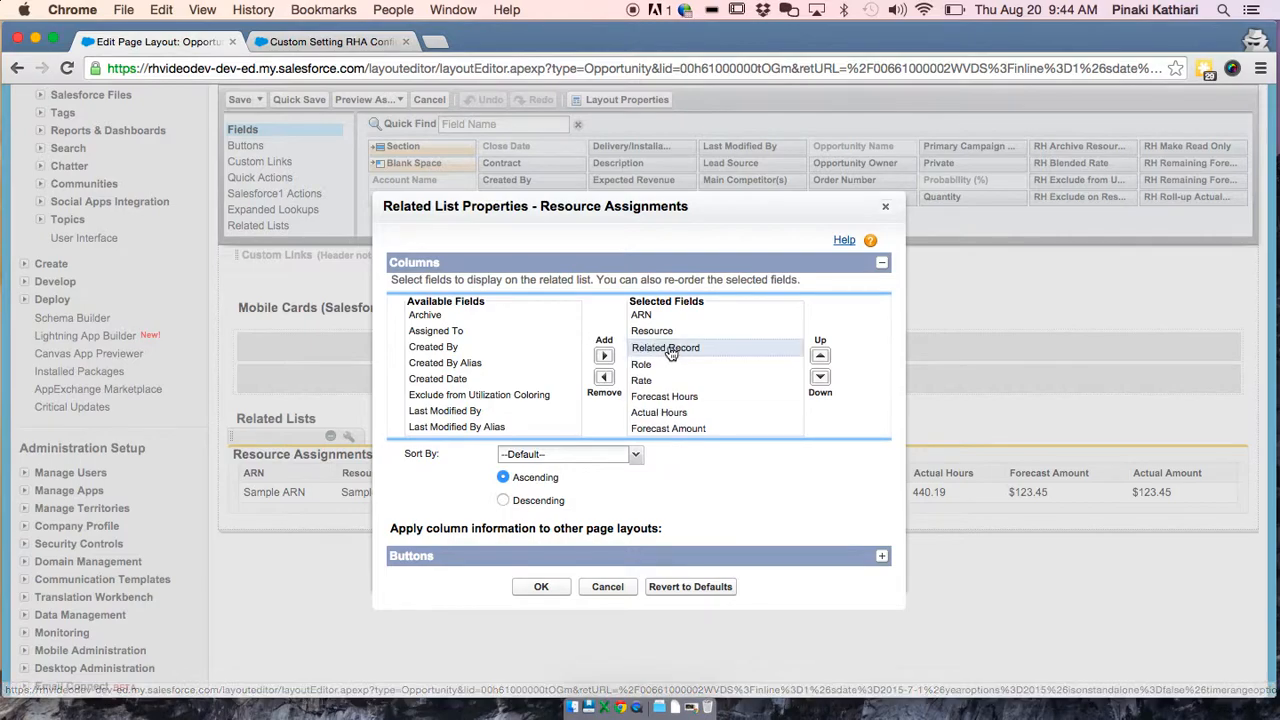
pyautogui.click(604, 377)
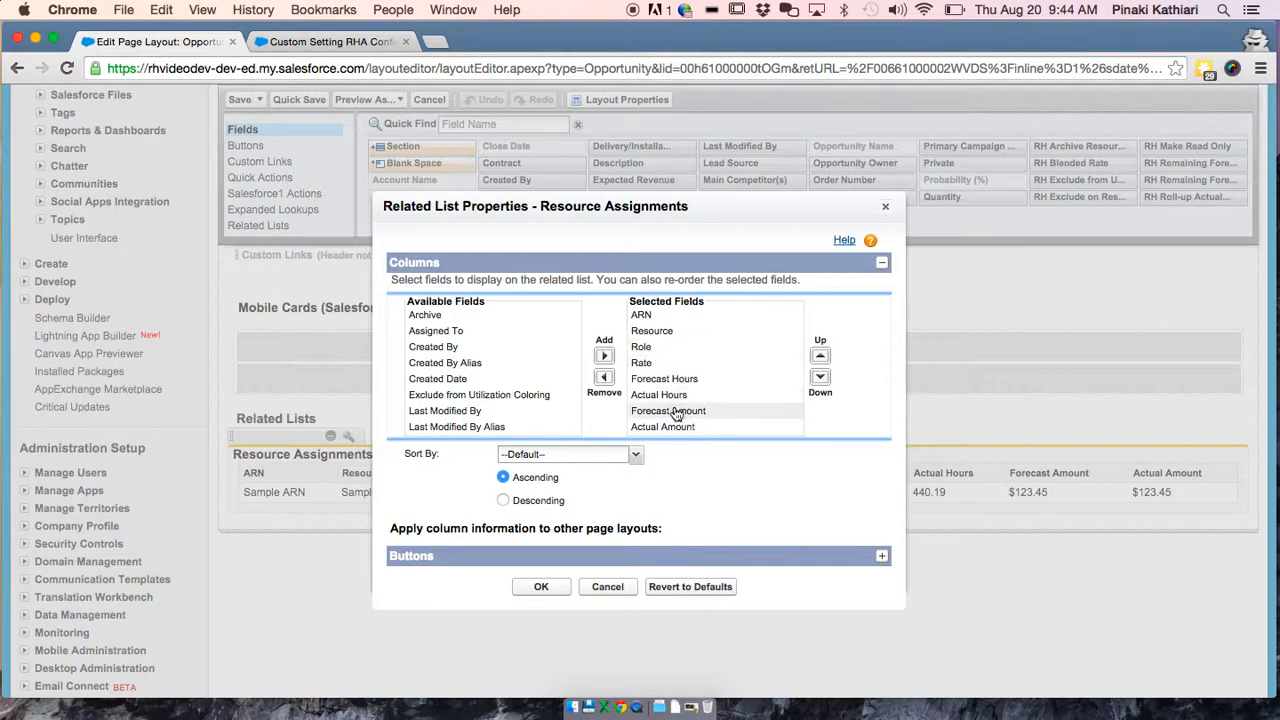
# Move ARN to the end of the Resource Assignments related list's selected fields and apply the column changes
pyautogui.scroll(-1, 672, 409)
pyautogui.scroll(1, 674, 412)
pyautogui.click(683, 331)
pyautogui.click(819, 391)
pyautogui.click(819, 391)
pyautogui.click(819, 391)
pyautogui.click(819, 391)
pyautogui.click(819, 391)
pyautogui.click(819, 391)
pyautogui.click(819, 391)
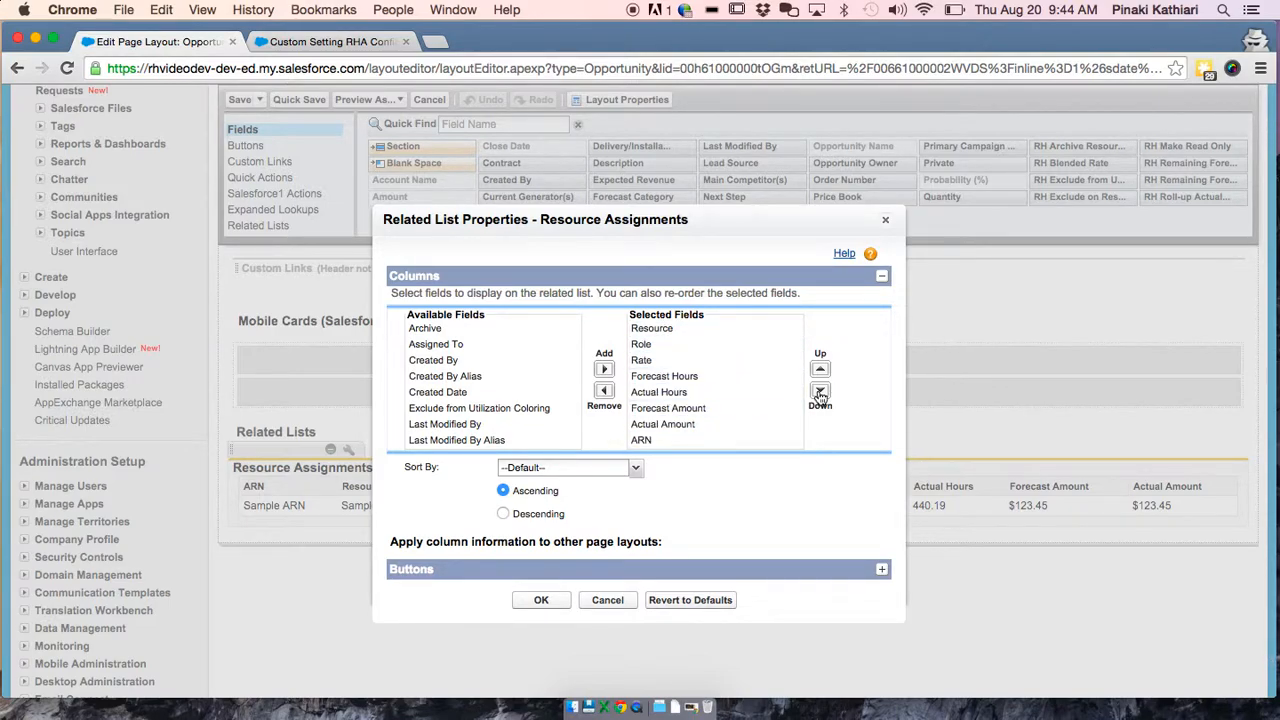
pyautogui.click(540, 604)
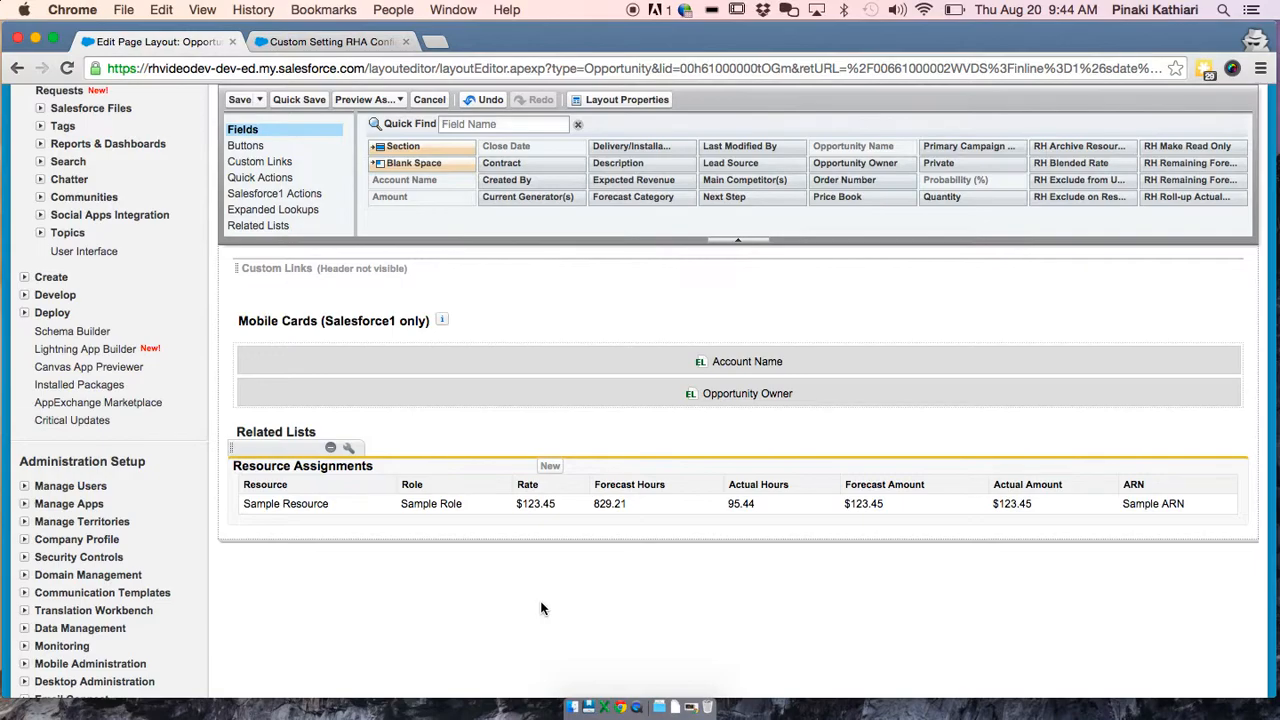
# Add a two-column section named Resource Hero Calculations between Opportunity Information and the Resource Hero Forecast Matrix
pyautogui.scroll(15, 512, 437)
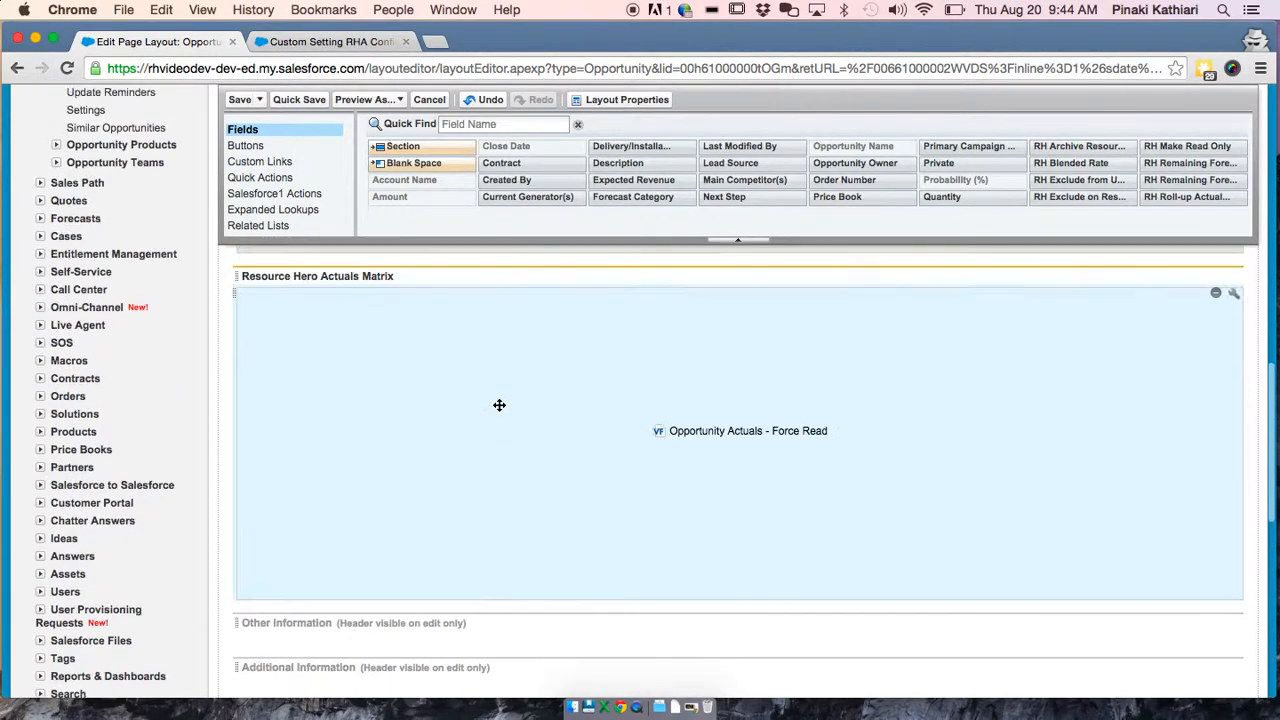
pyautogui.scroll(-8, 499, 405)
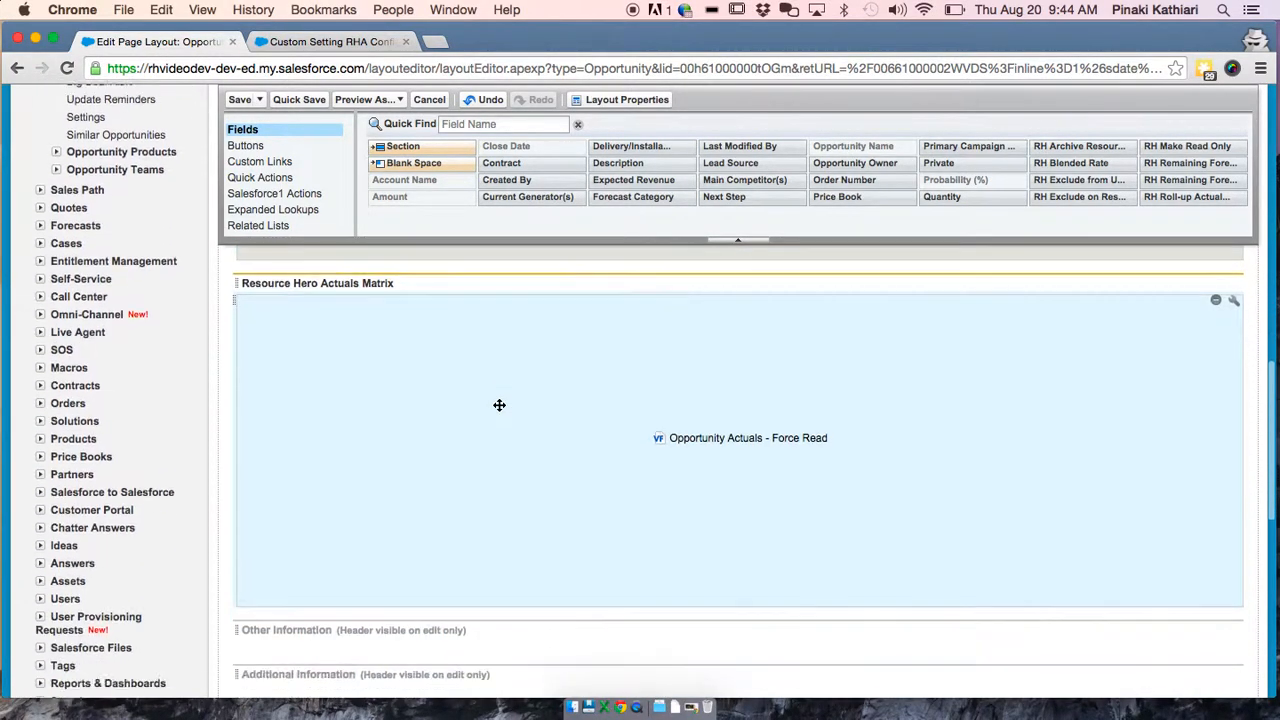
pyautogui.scroll(-4, 499, 410)
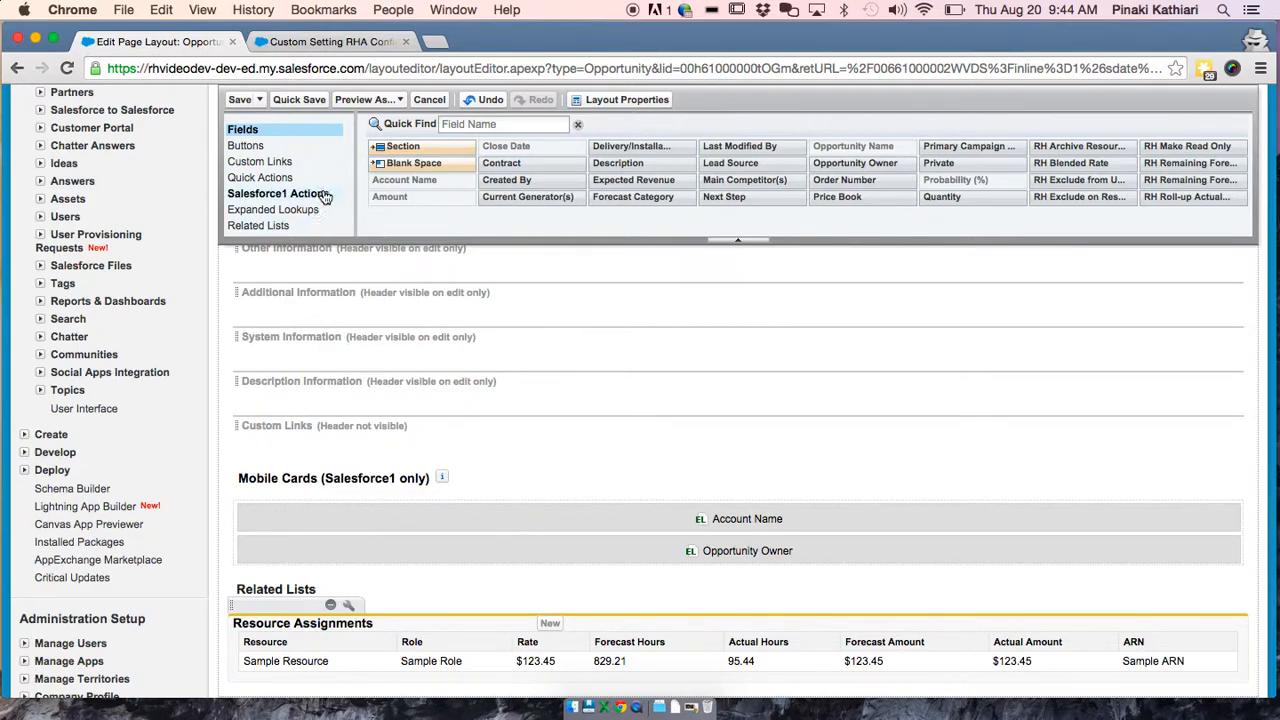
pyautogui.scroll(10, 366, 337)
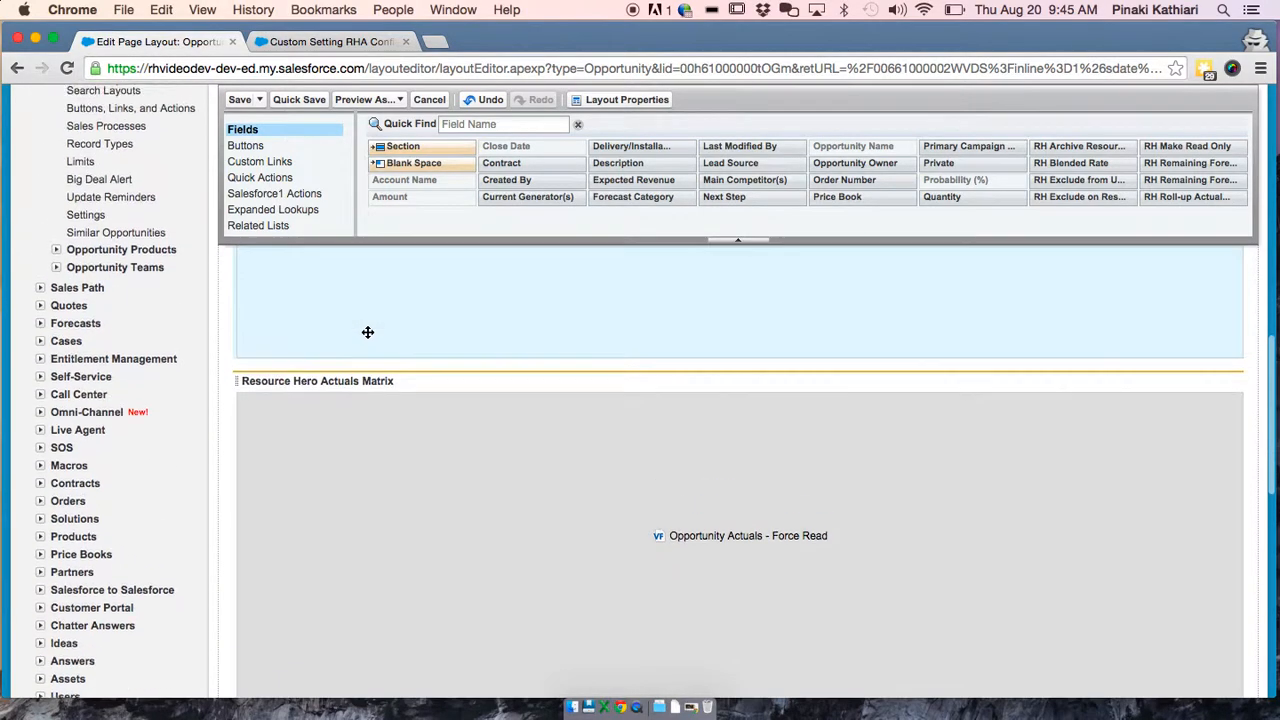
pyautogui.scroll(6, 367, 332)
pyautogui.moveTo(402, 148); pyautogui.dragTo(396, 372)
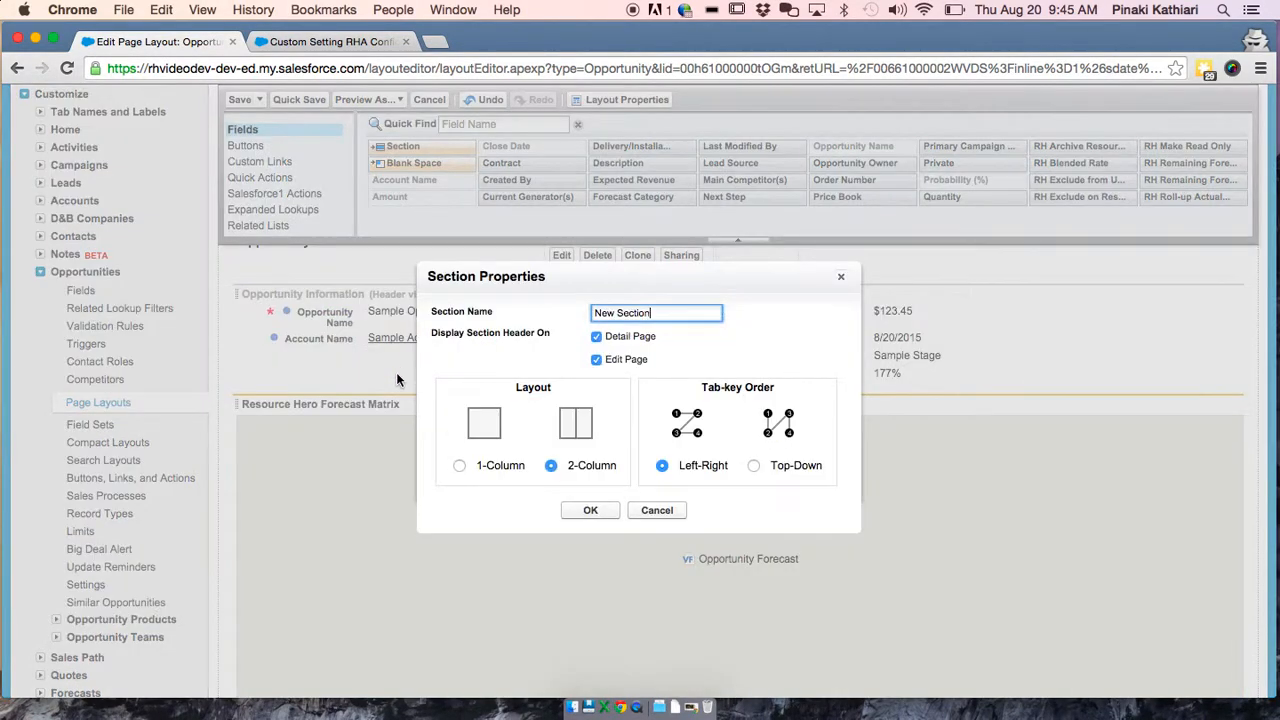
pyautogui.write('Resource')
pyautogui.click(590, 507)
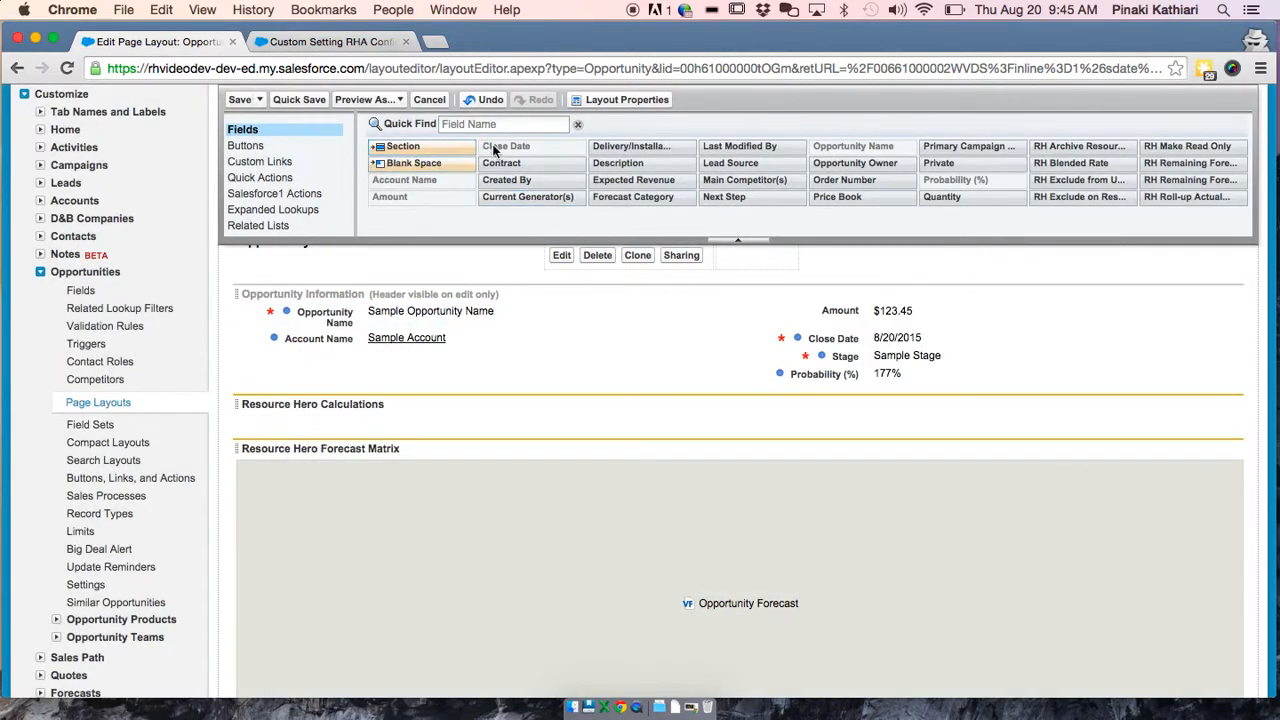
# Add RH Blended Rate, RH Roll-up Forecast Hours, RH Roll-up Actual Hours and RH Remaining Forecast Hours to the calculations section's first column
pyautogui.hscroll(2, 666, 202)
pyautogui.hscroll(8, 666, 202)
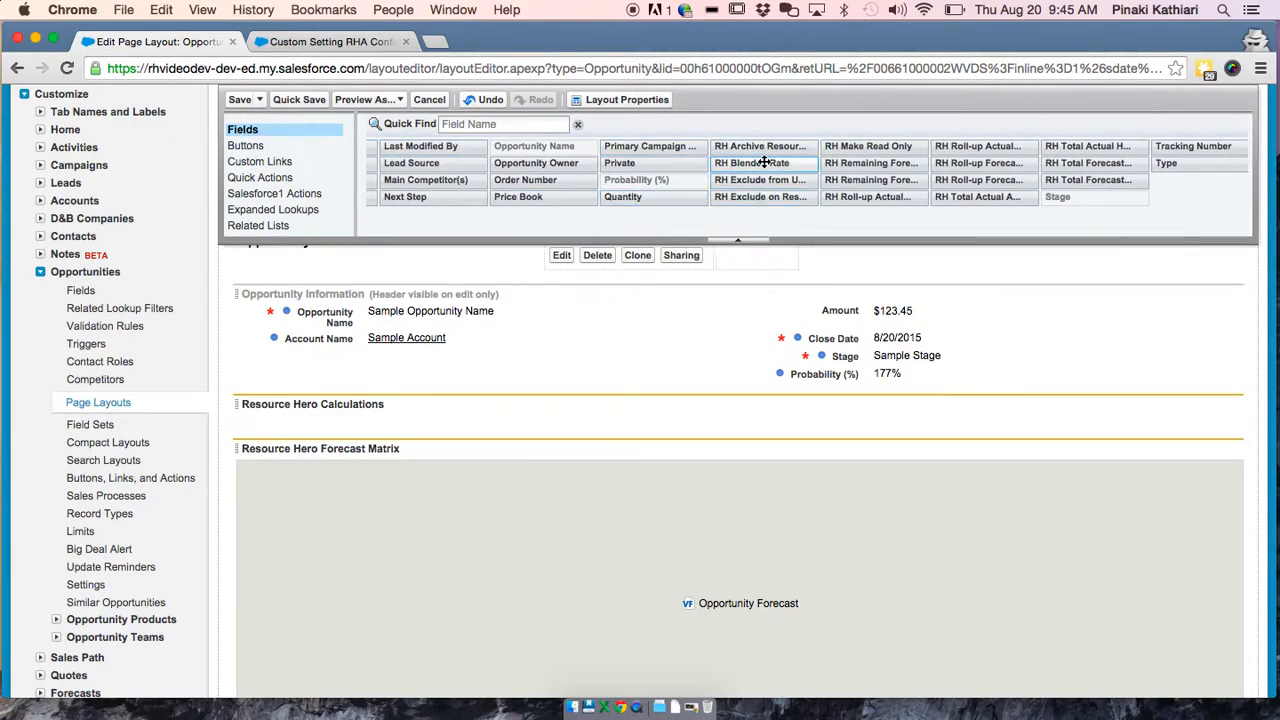
pyautogui.moveTo(764, 162); pyautogui.dragTo(592, 423)
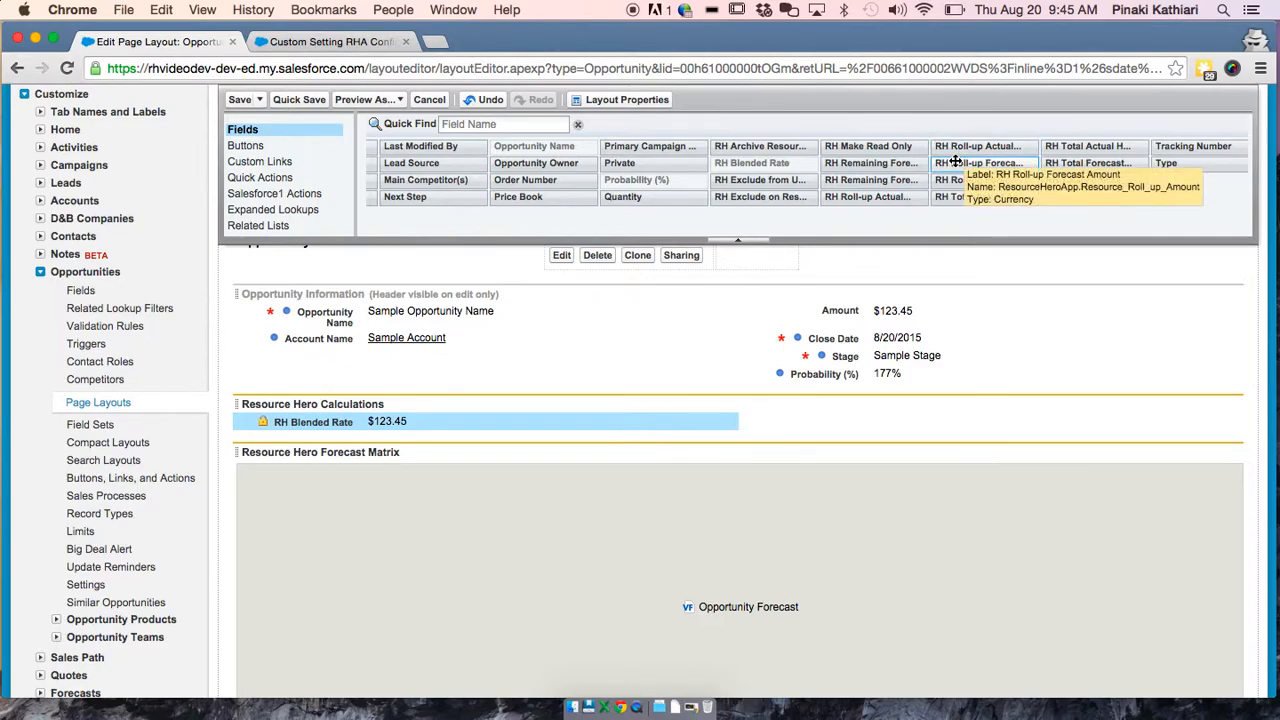
pyautogui.moveTo(958, 180); pyautogui.dragTo(594, 430)
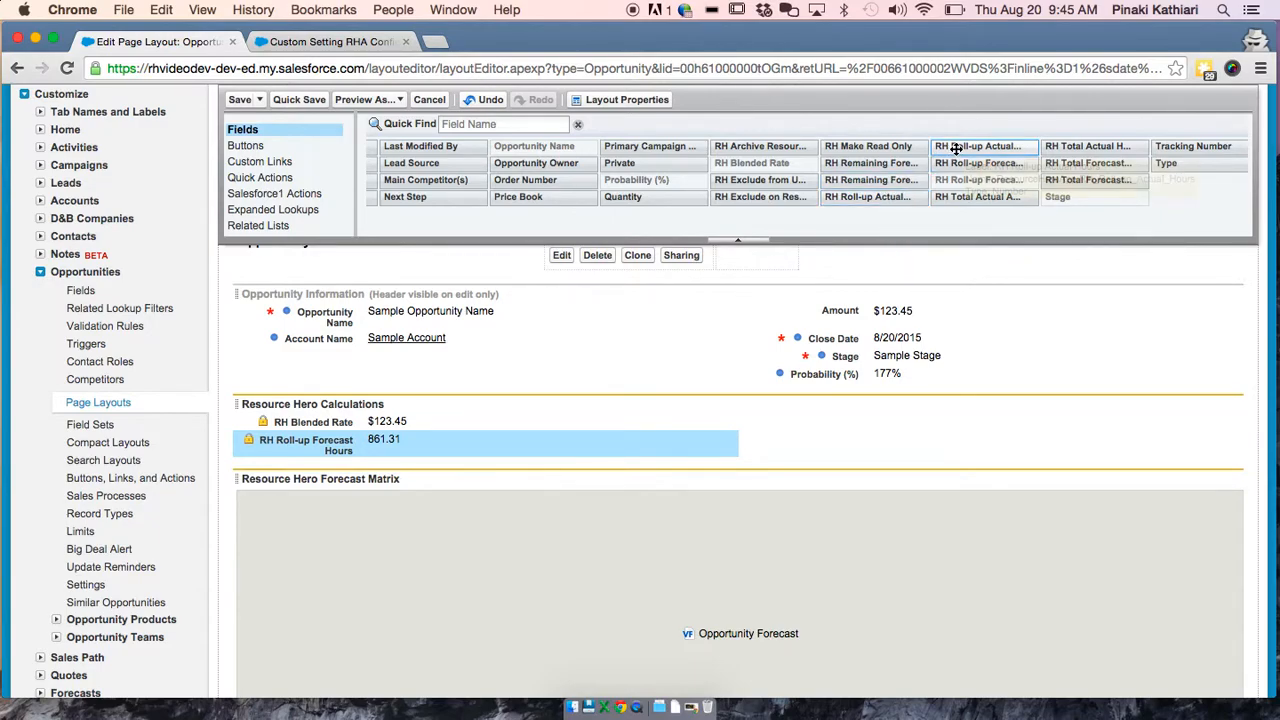
pyautogui.moveTo(956, 148); pyautogui.dragTo(583, 453)
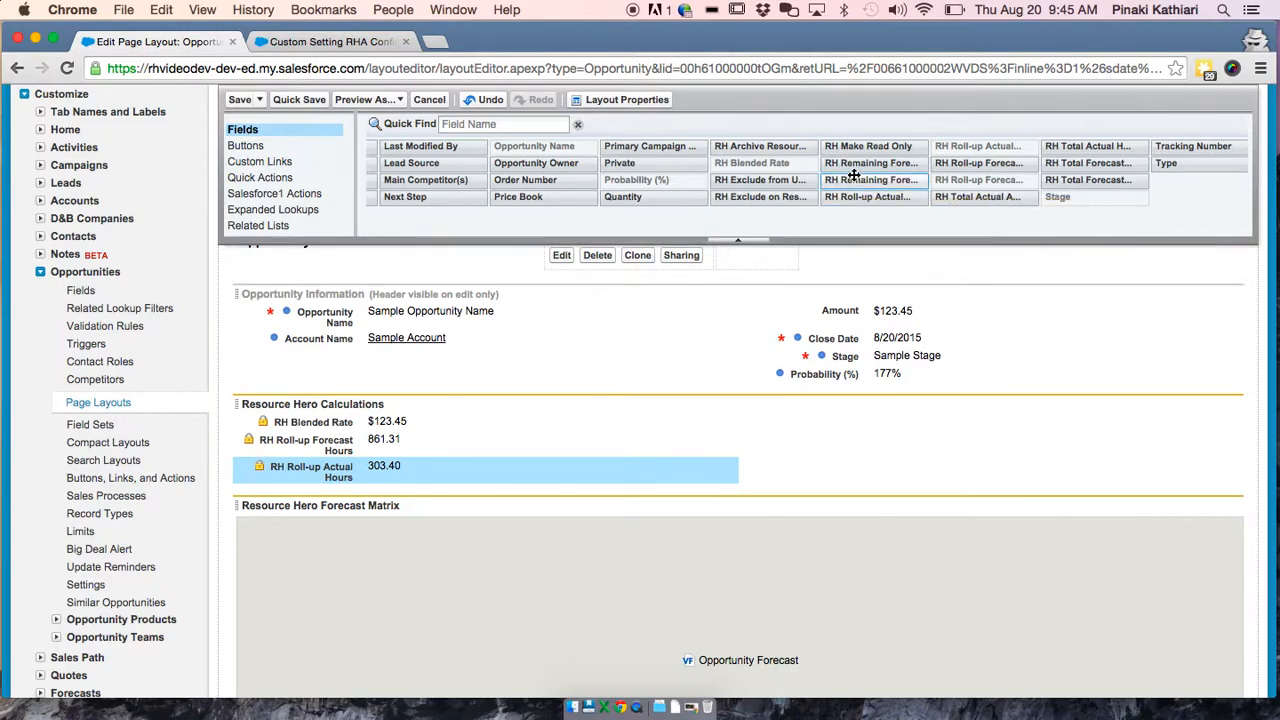
pyautogui.moveTo(853, 179); pyautogui.dragTo(563, 484)
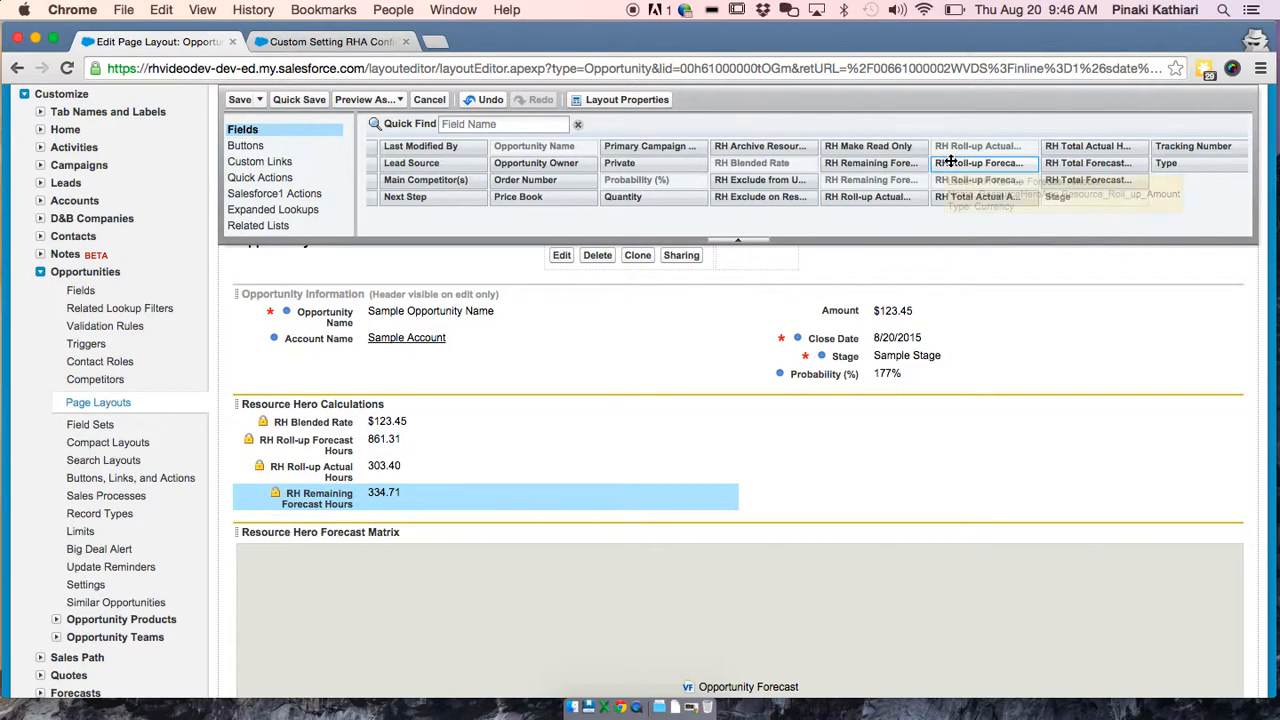
# Add RH Roll-up Forecast Amount, RH Roll-up Actual Amount and RH Remaining Forecast Amount to the calculations section's second column
pyautogui.moveTo(950, 162); pyautogui.dragTo(906, 428)
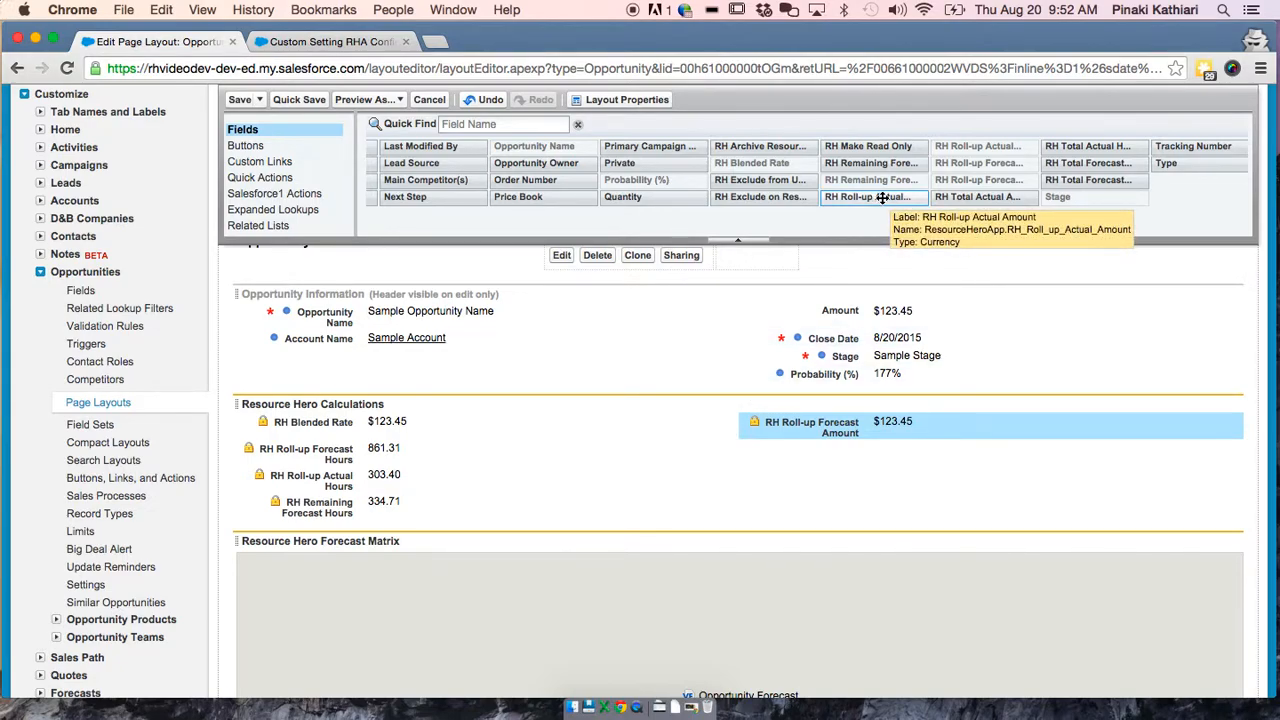
pyautogui.moveTo(882, 197); pyautogui.dragTo(876, 456)
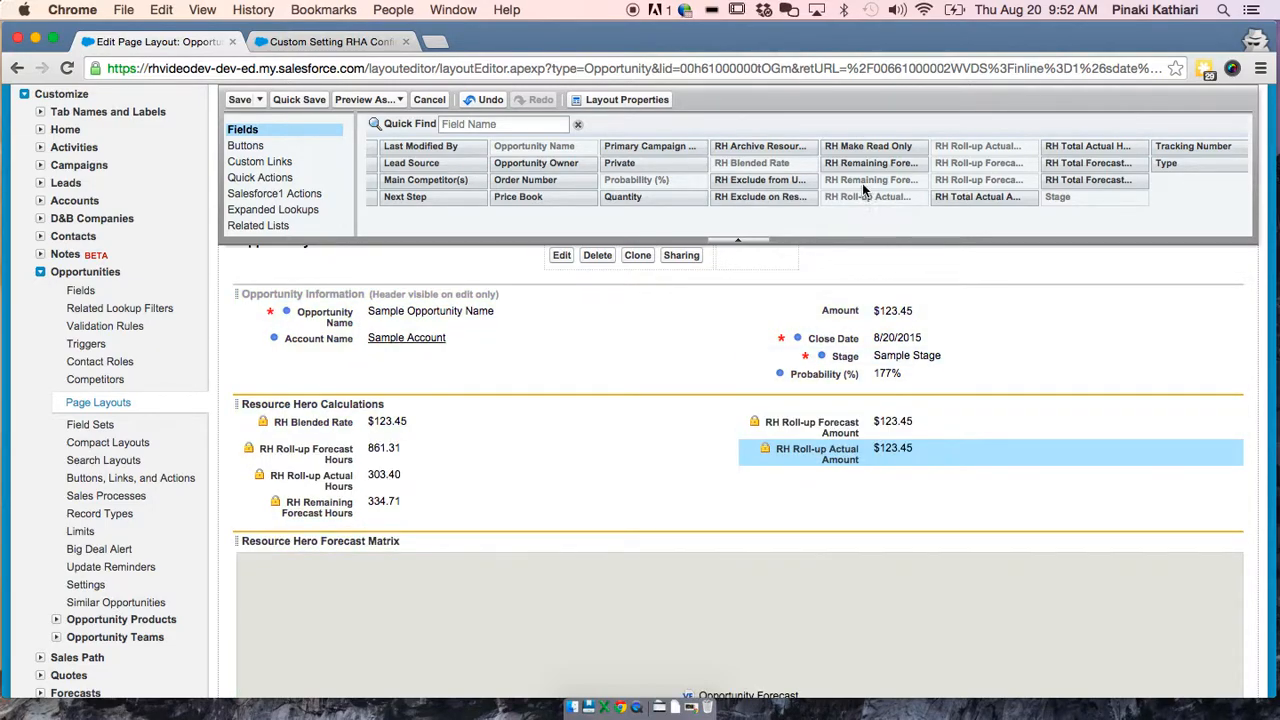
pyautogui.moveTo(862, 165); pyautogui.dragTo(858, 462)
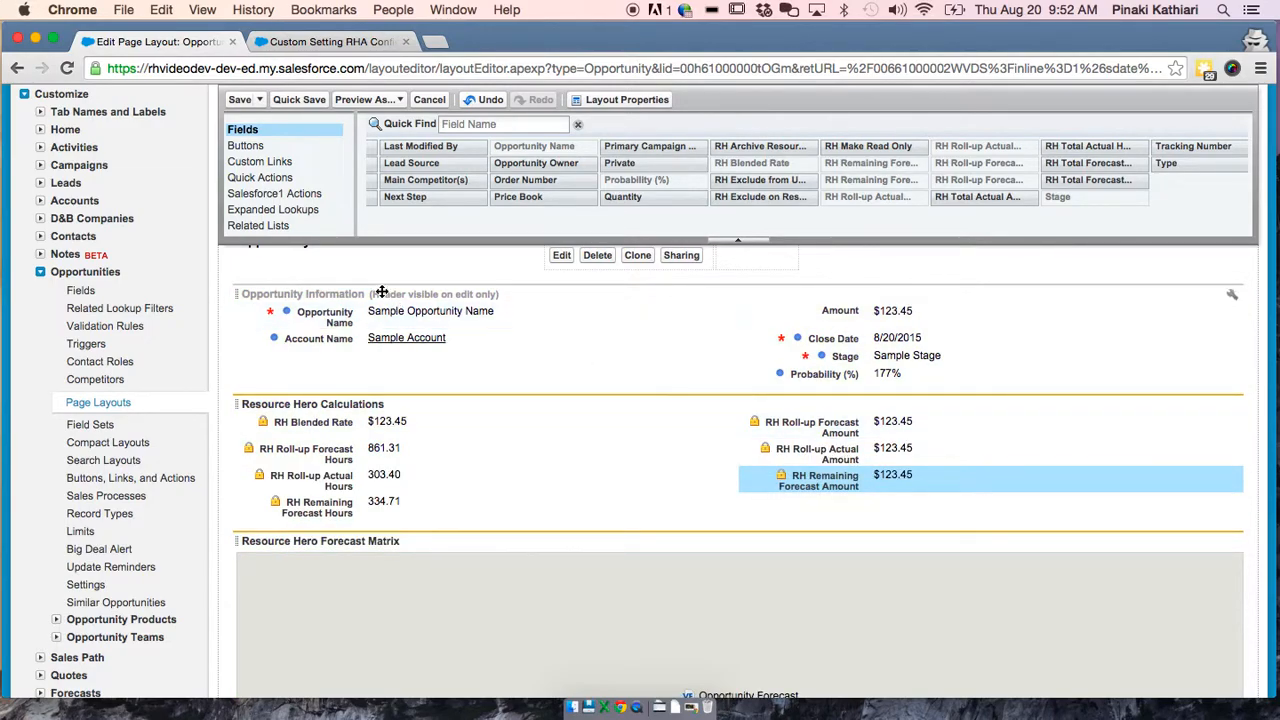
# Insert one blank space below RH Blended Rate and two above the amount fields to align both columns, and save the layout
pyautogui.hscroll(-8, 464, 177)
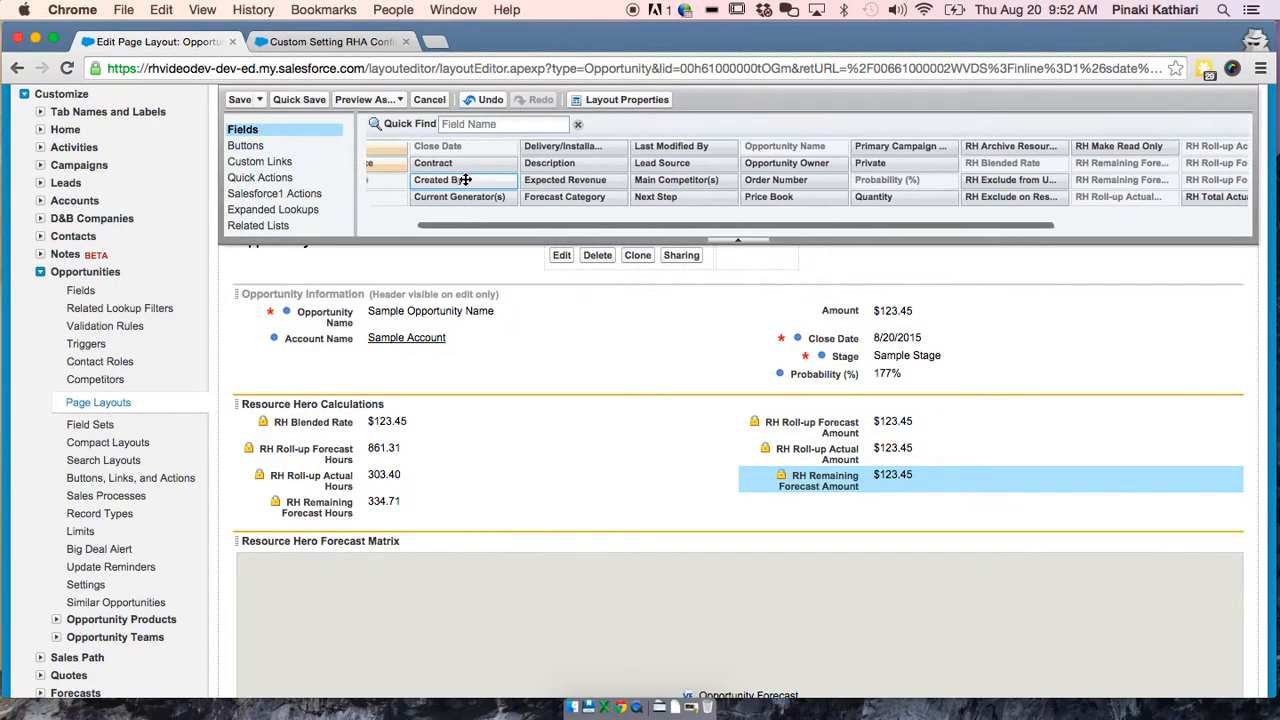
pyautogui.moveTo(440, 163); pyautogui.dragTo(430, 423)
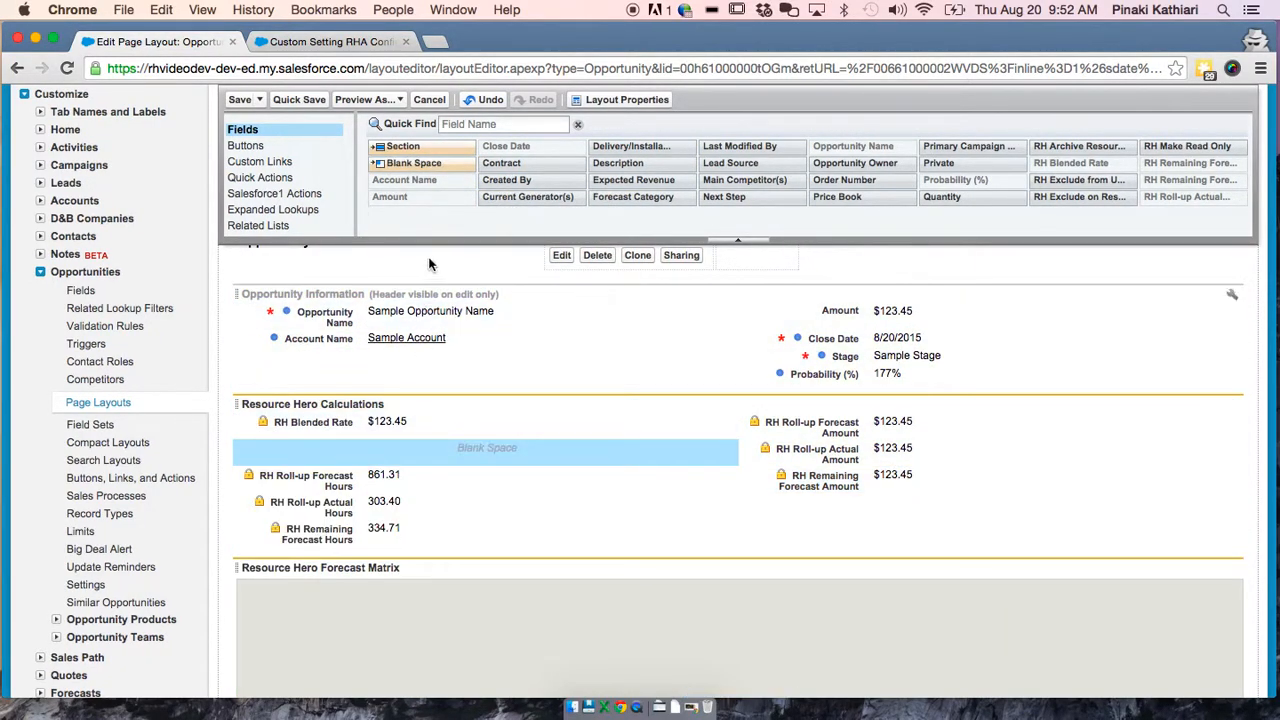
pyautogui.moveTo(432, 162); pyautogui.dragTo(800, 343)
pyautogui.moveTo(430, 163); pyautogui.dragTo(822, 441)
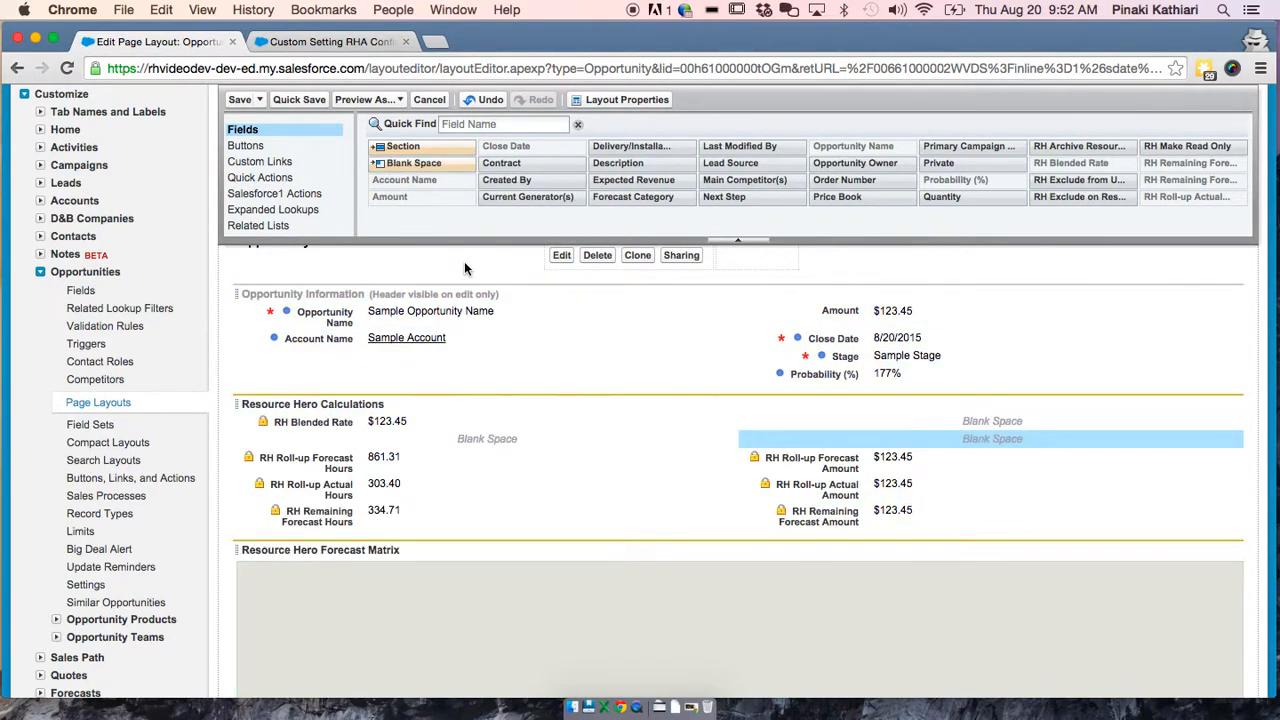
pyautogui.click(242, 102)
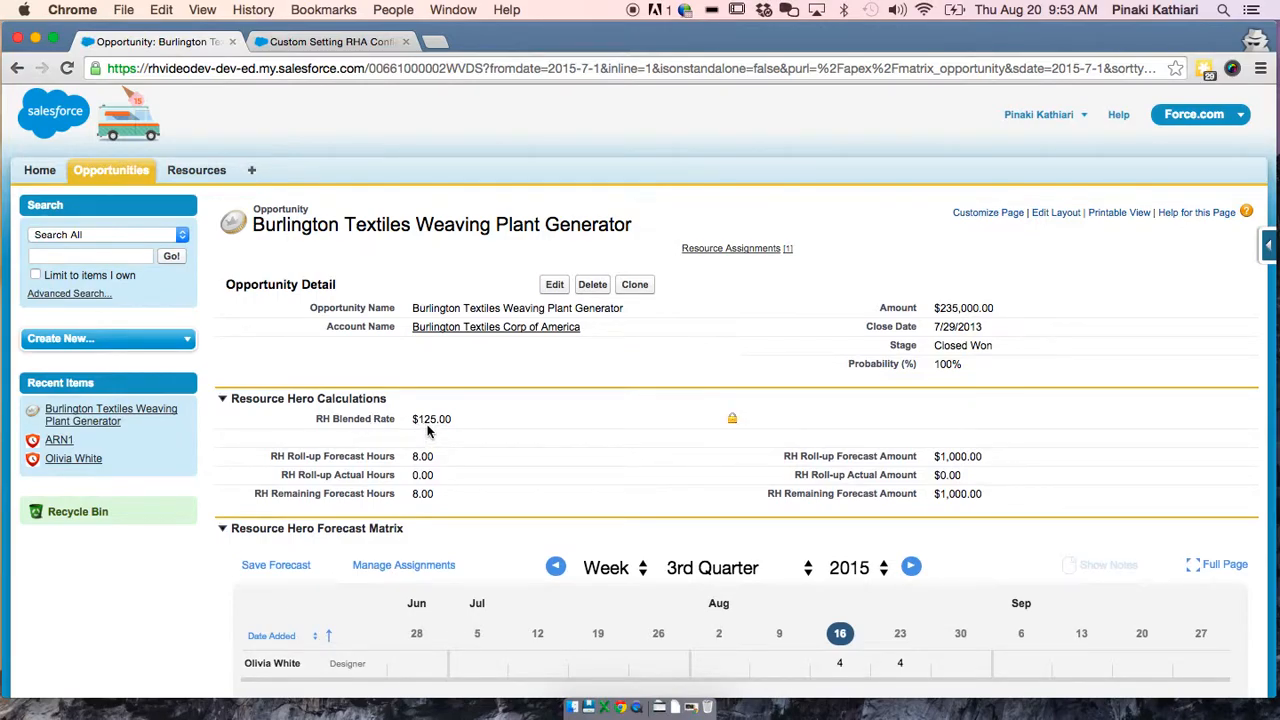
pyautogui.scroll(-2, 430, 456)
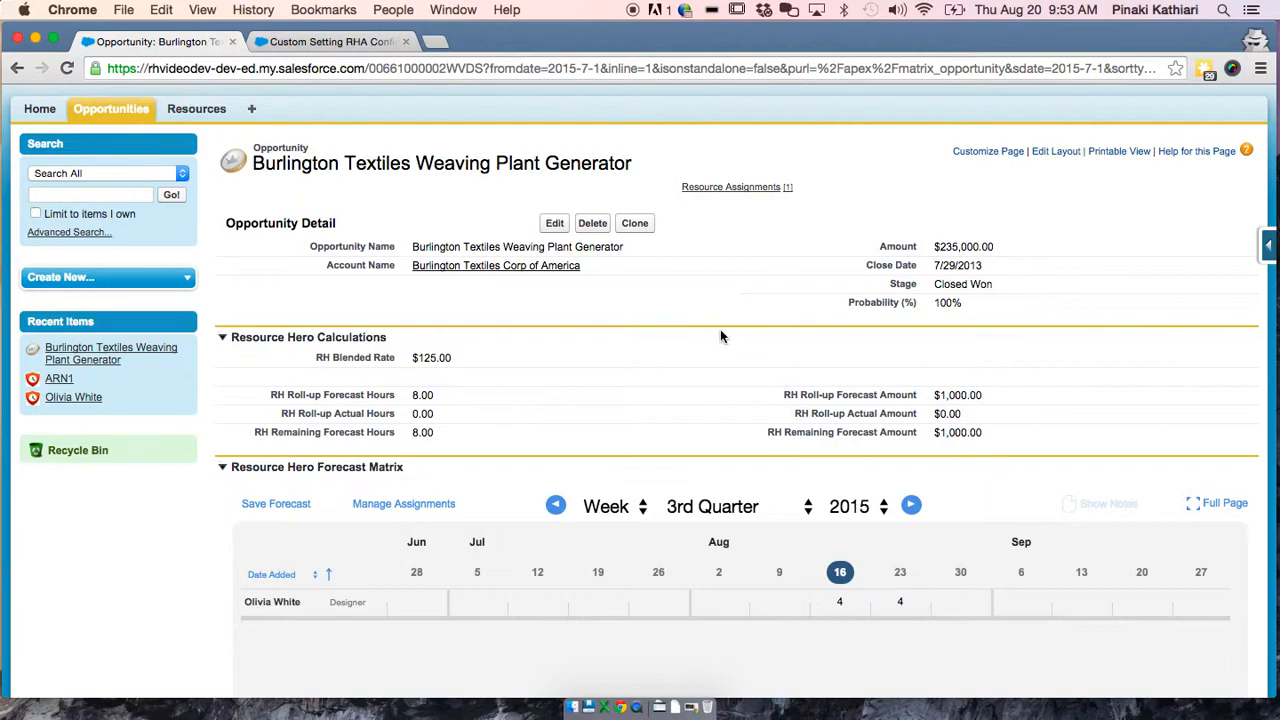
pyautogui.click(988, 151)
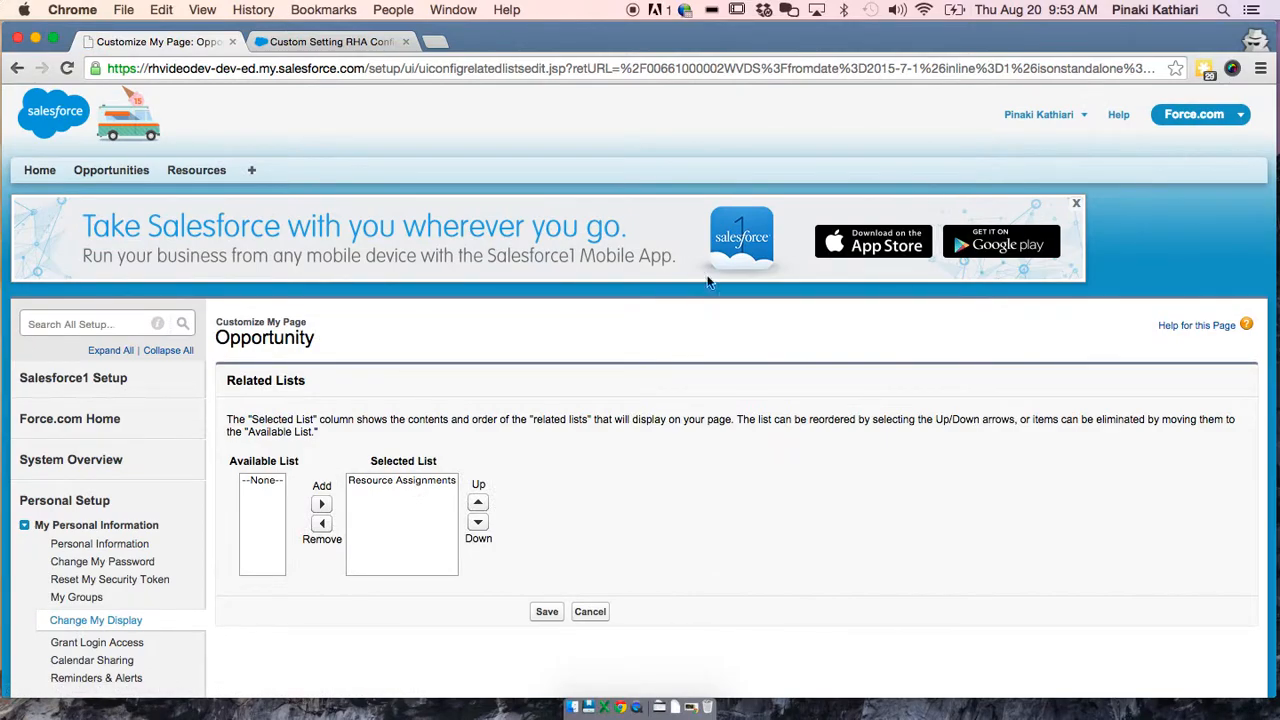
pyautogui.click(590, 612)
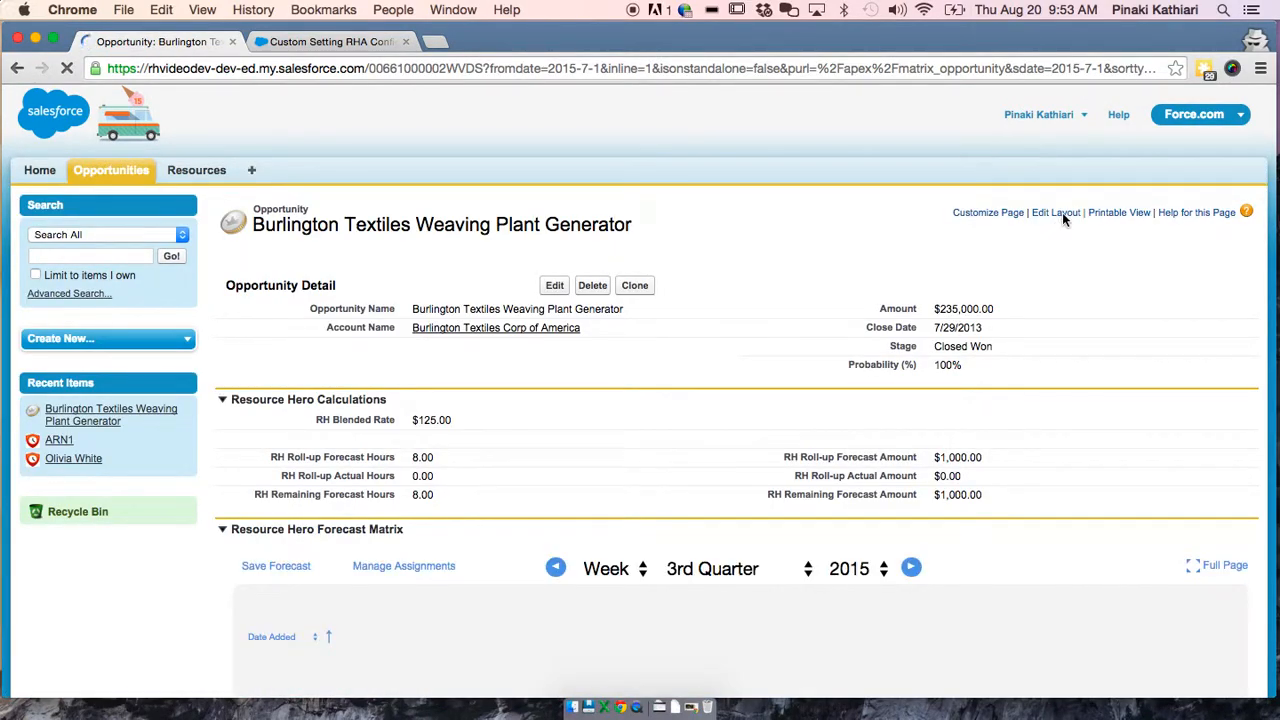
# Edit the opportunity page layout and add a one-column section named Resource Hero Assignment Status between Other Information and Additional Information
pyautogui.click(1063, 214)
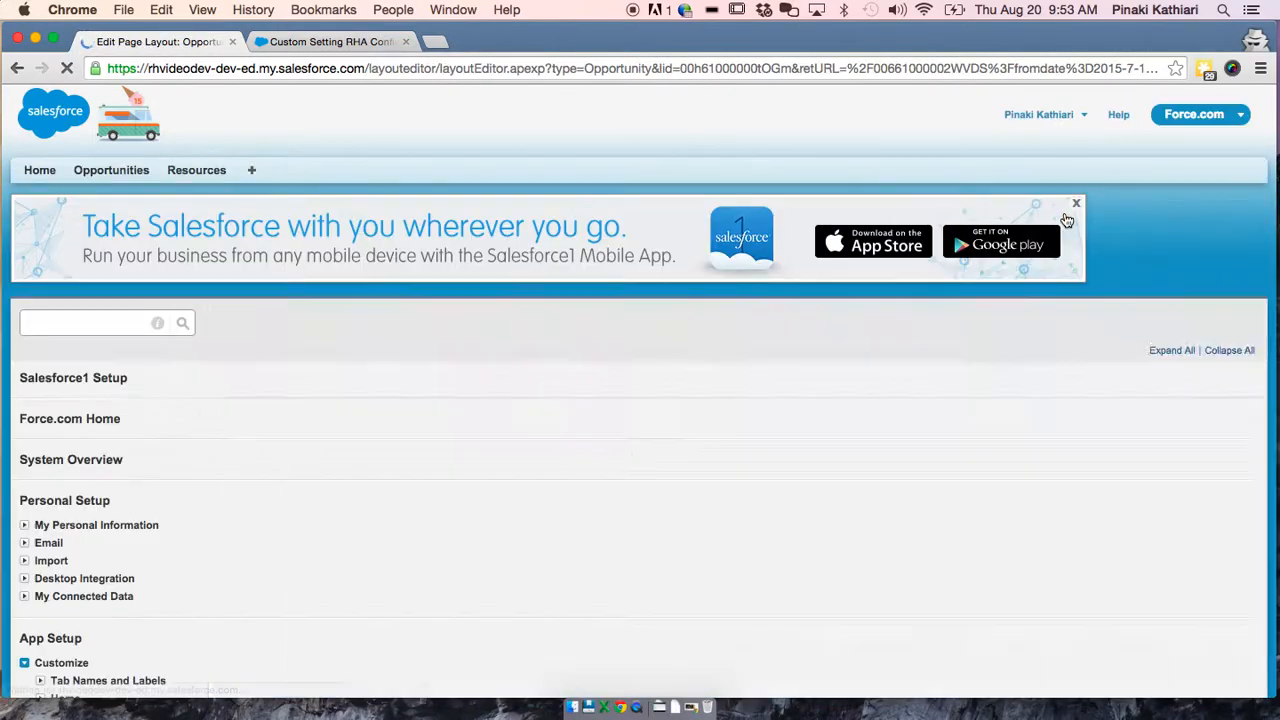
pyautogui.scroll(-2, 613, 328)
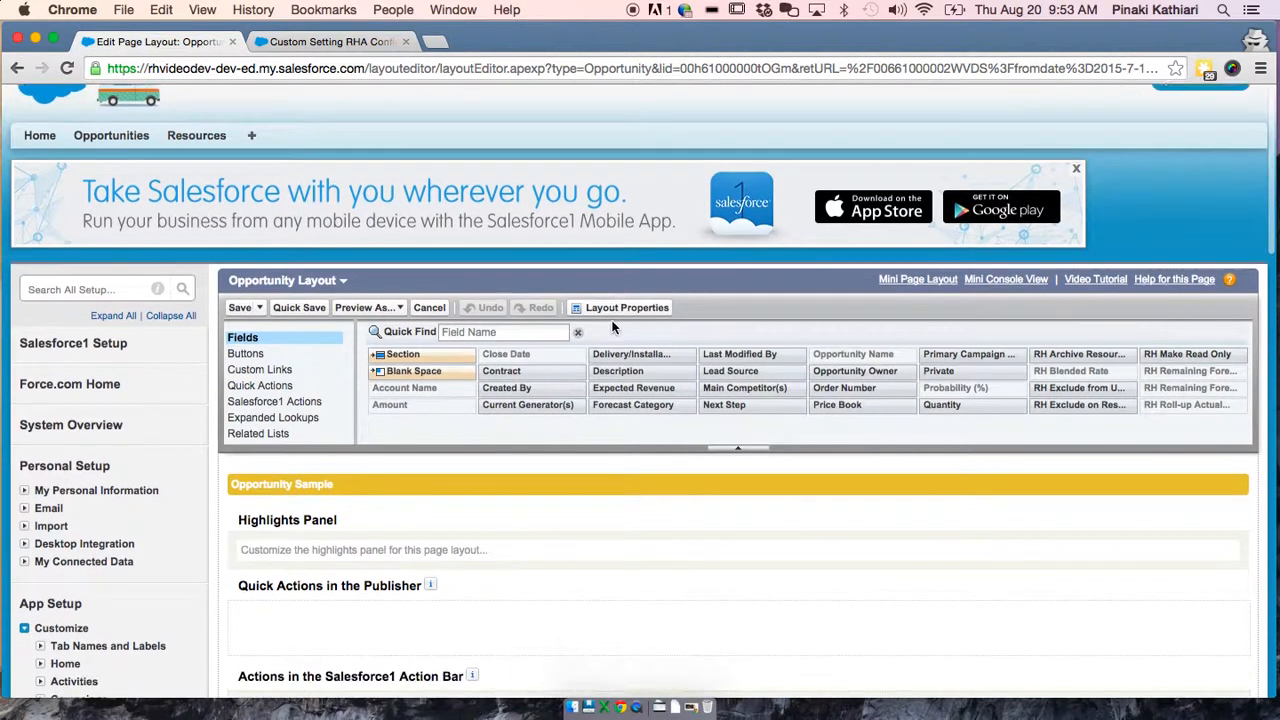
pyautogui.scroll(-3, 613, 328)
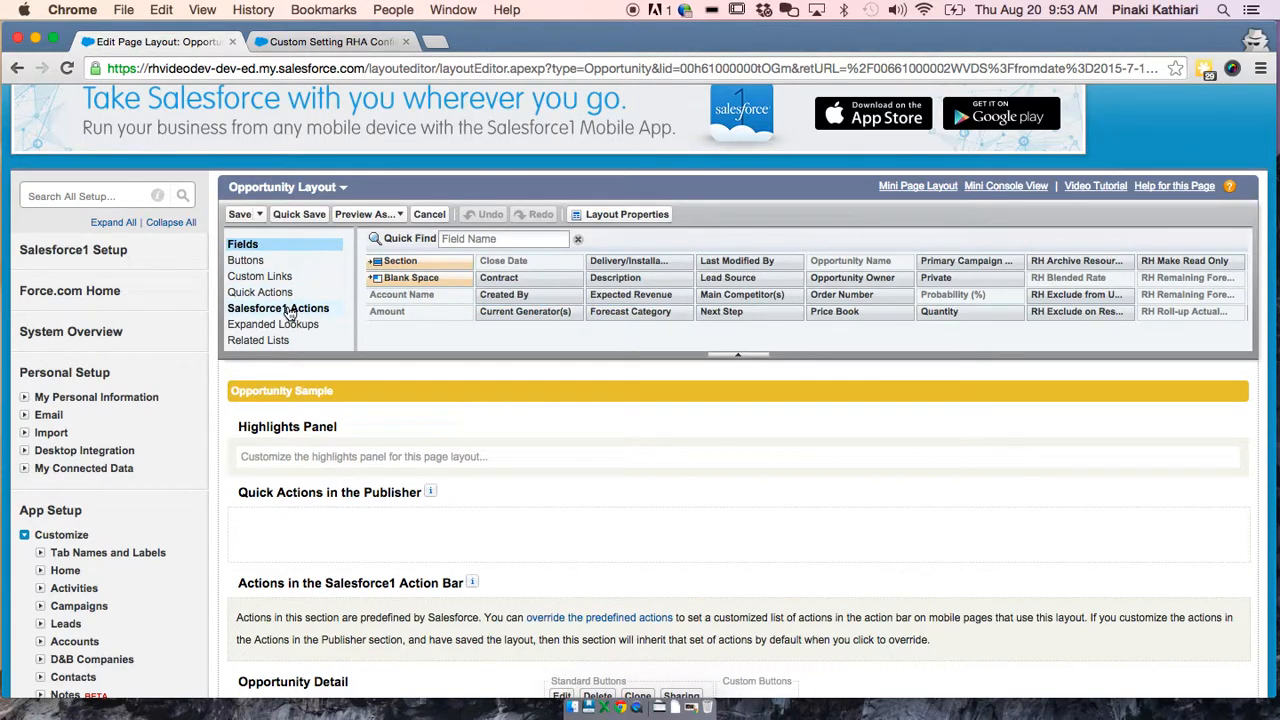
pyautogui.scroll(-5, 288, 310)
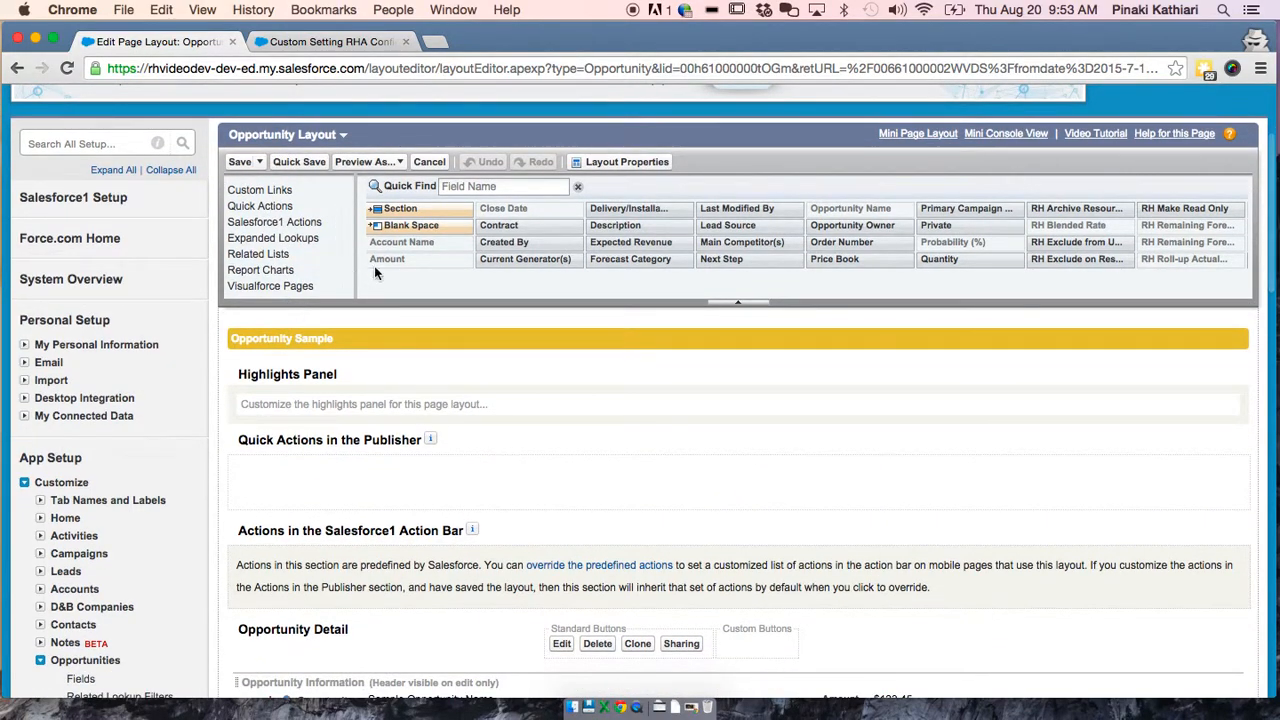
pyautogui.scroll(-10, 440, 510)
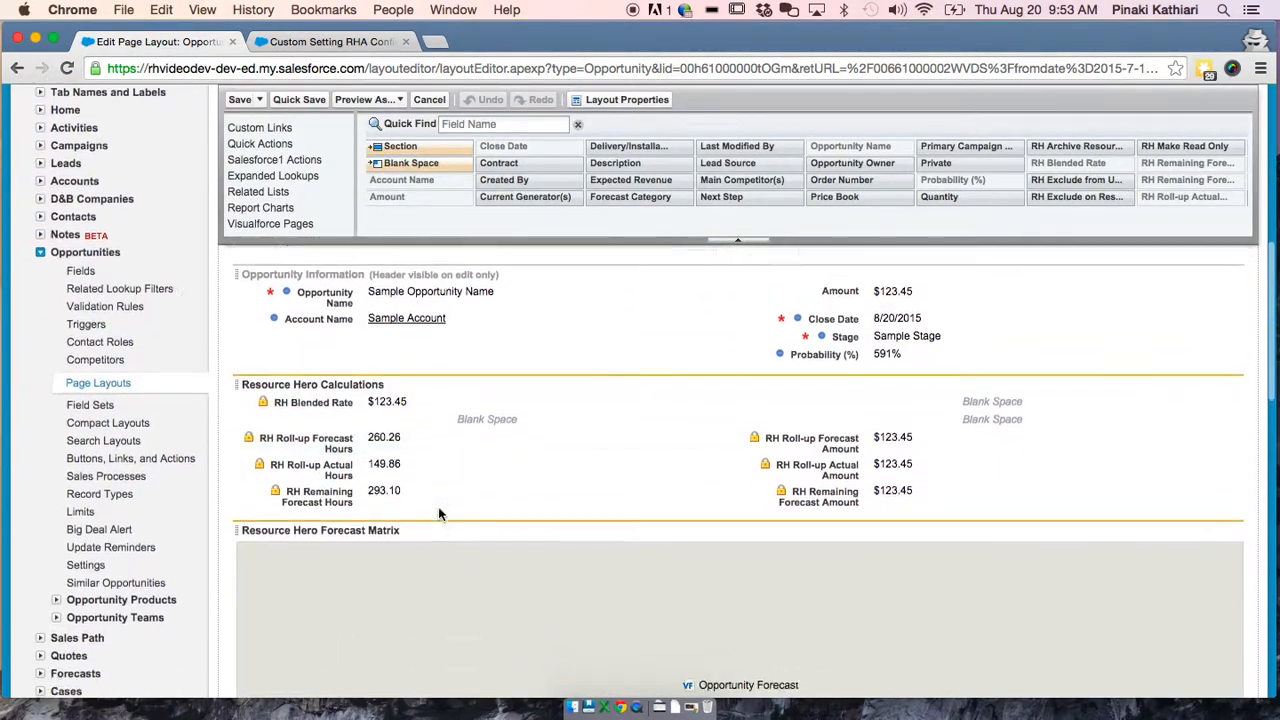
pyautogui.scroll(-10, 440, 509)
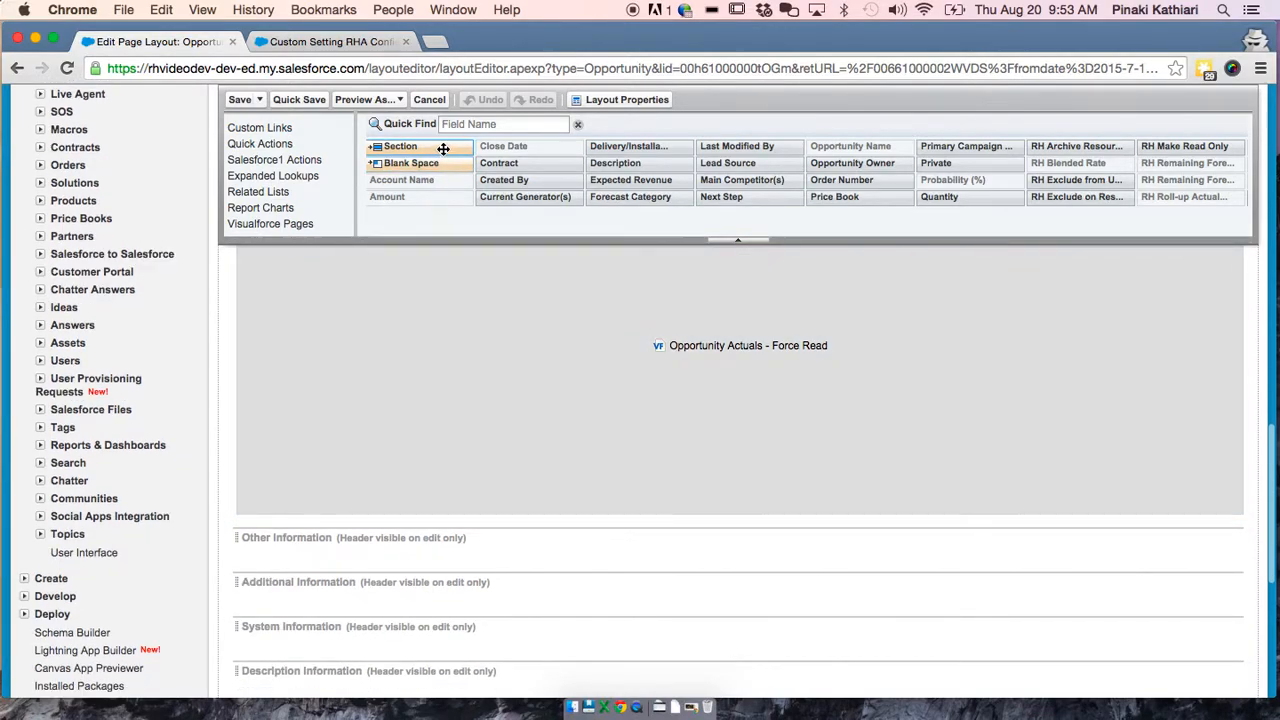
pyautogui.moveTo(444, 150); pyautogui.dragTo(474, 560)
pyautogui.click(459, 450)
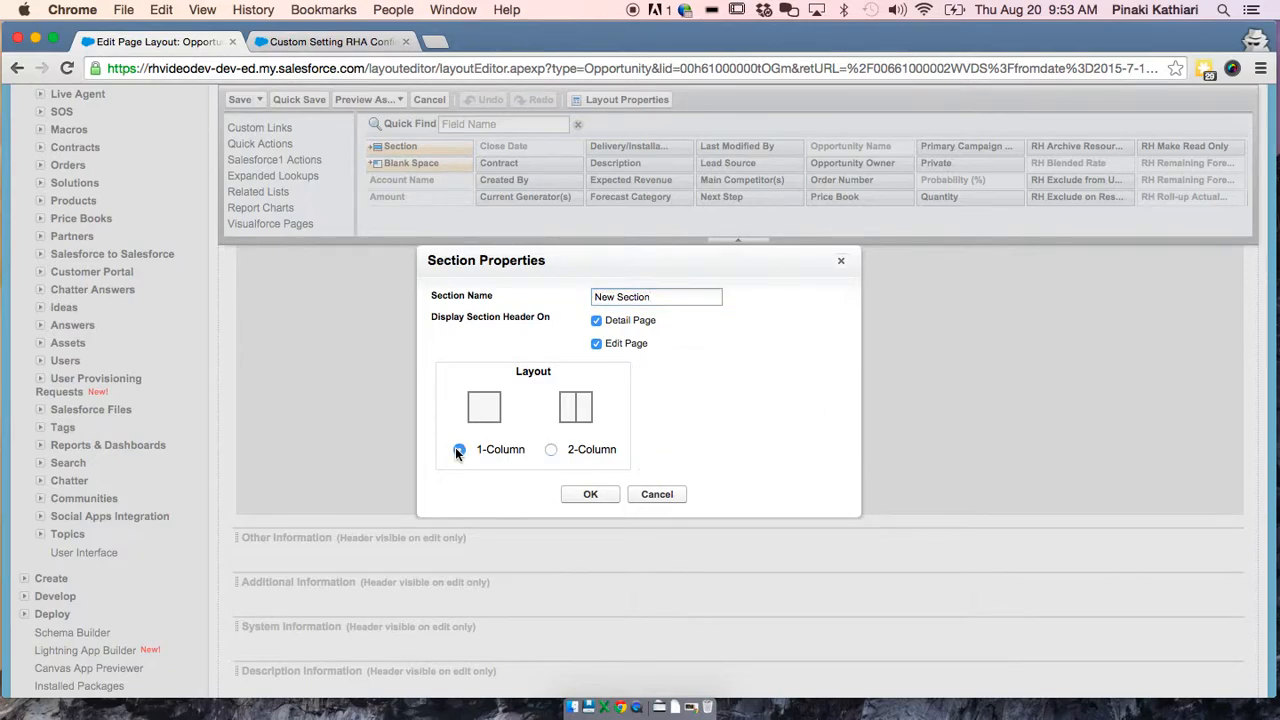
pyautogui.tripleClick(629, 296)
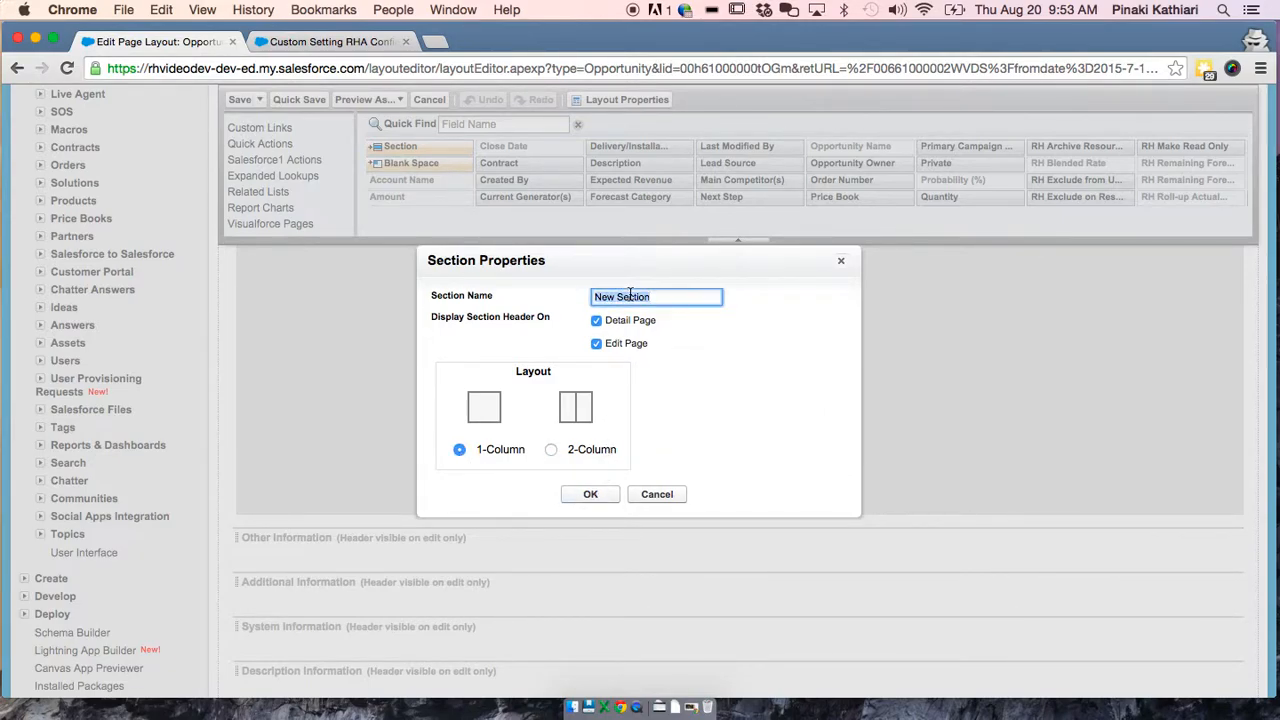
pyautogui.write('Resource Hero Assig')
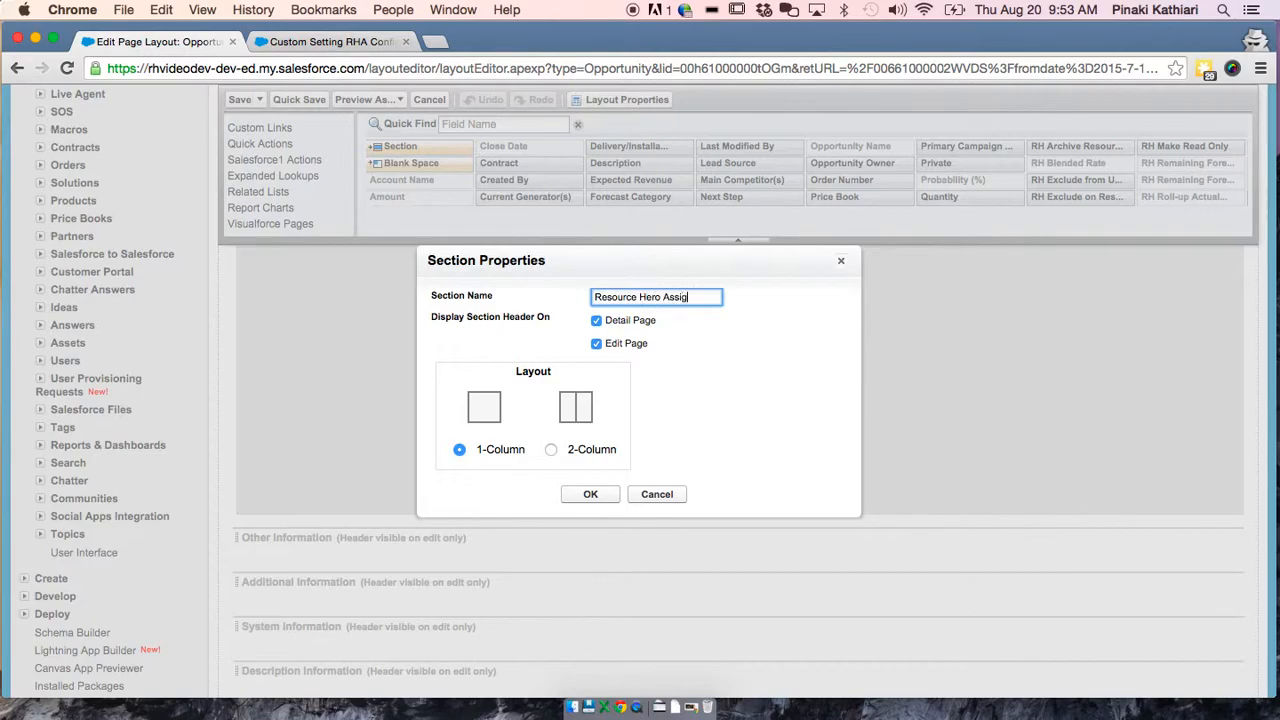
pyautogui.write('nment Status')
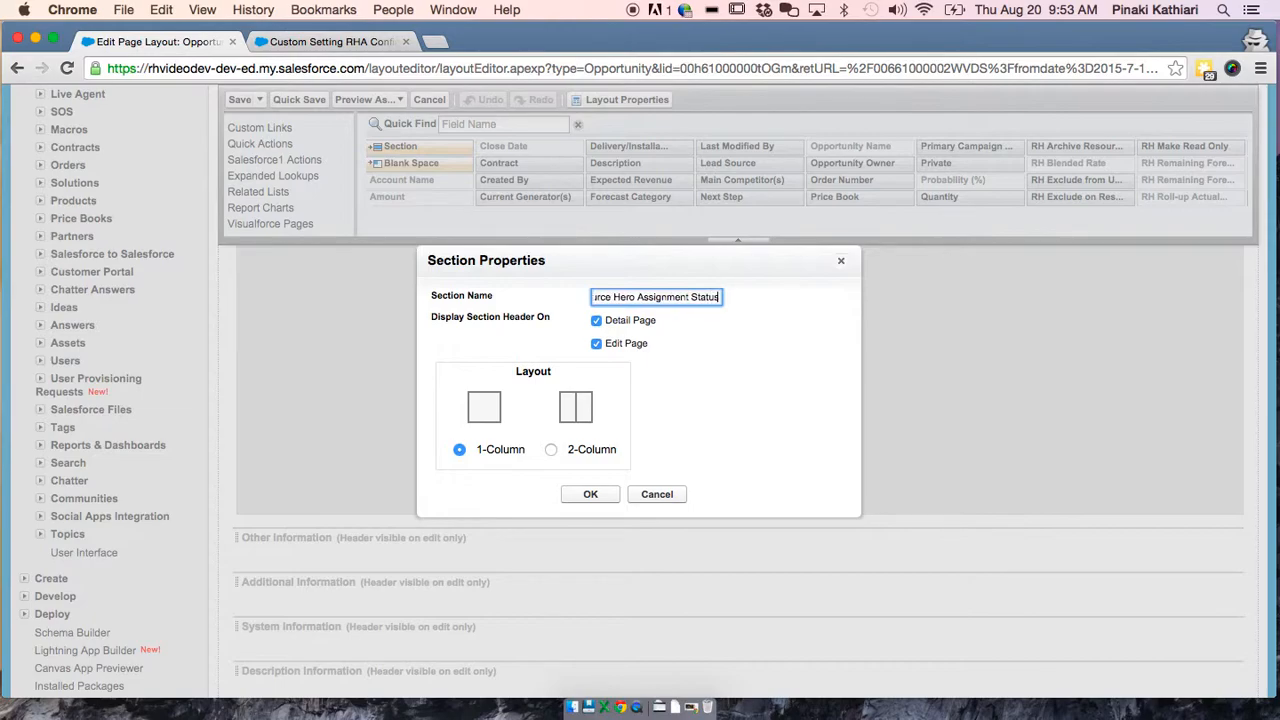
pyautogui.click(590, 494)
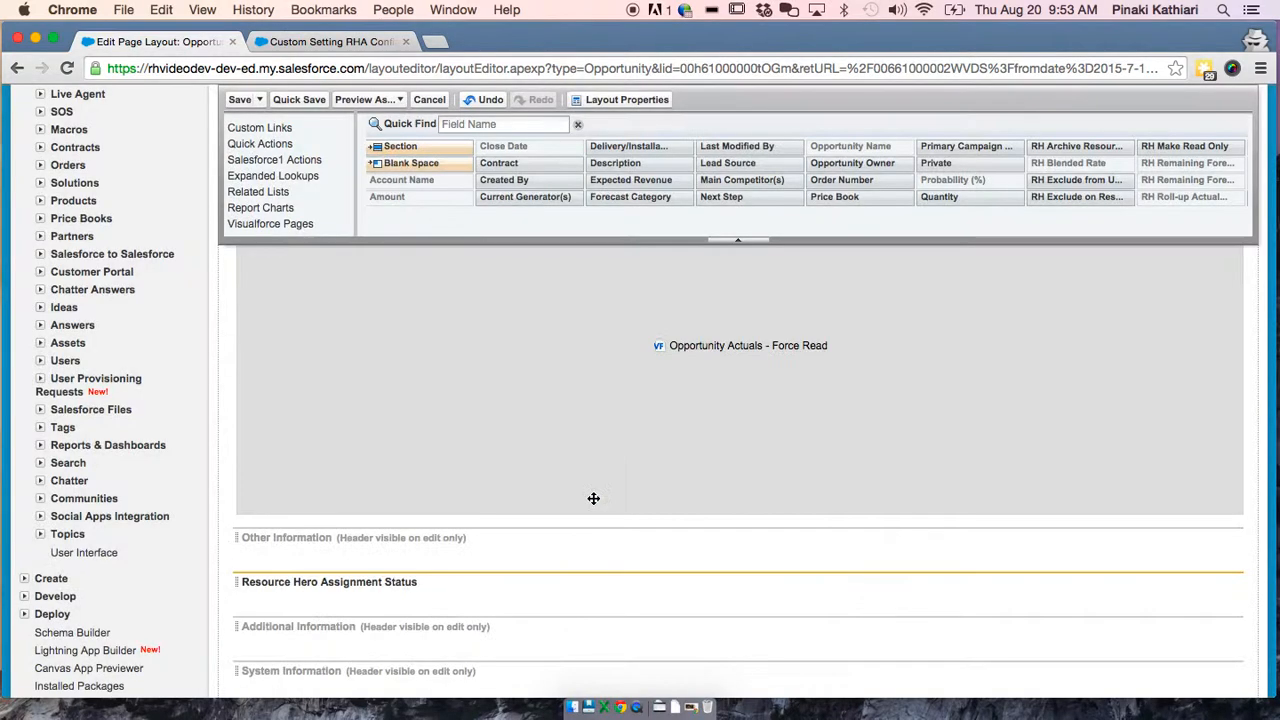
# Add RH Archive Resource Assignments, RH Exclude from Utilization Coloring, RH Exclude on Resources Tab and RH Make Read Only to Resource Hero Assignment Status; save the layout
pyautogui.hscroll(5, 767, 187)
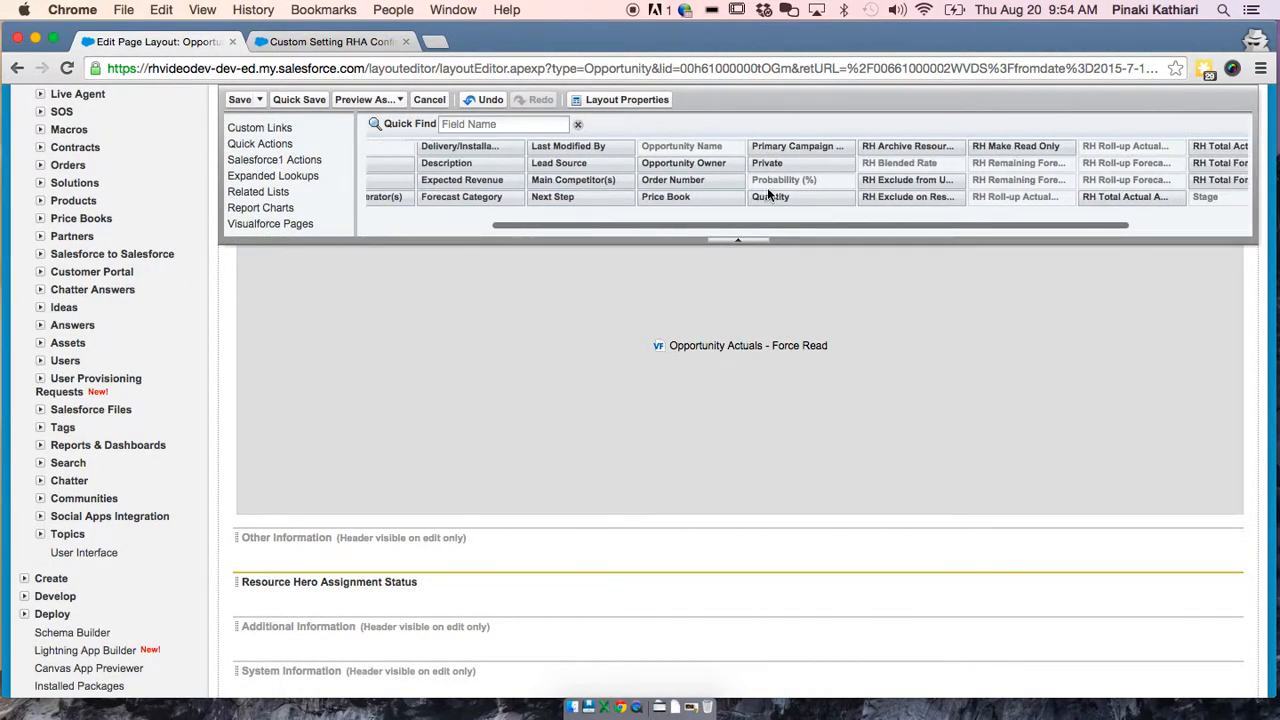
pyautogui.hscroll(2, 767, 187)
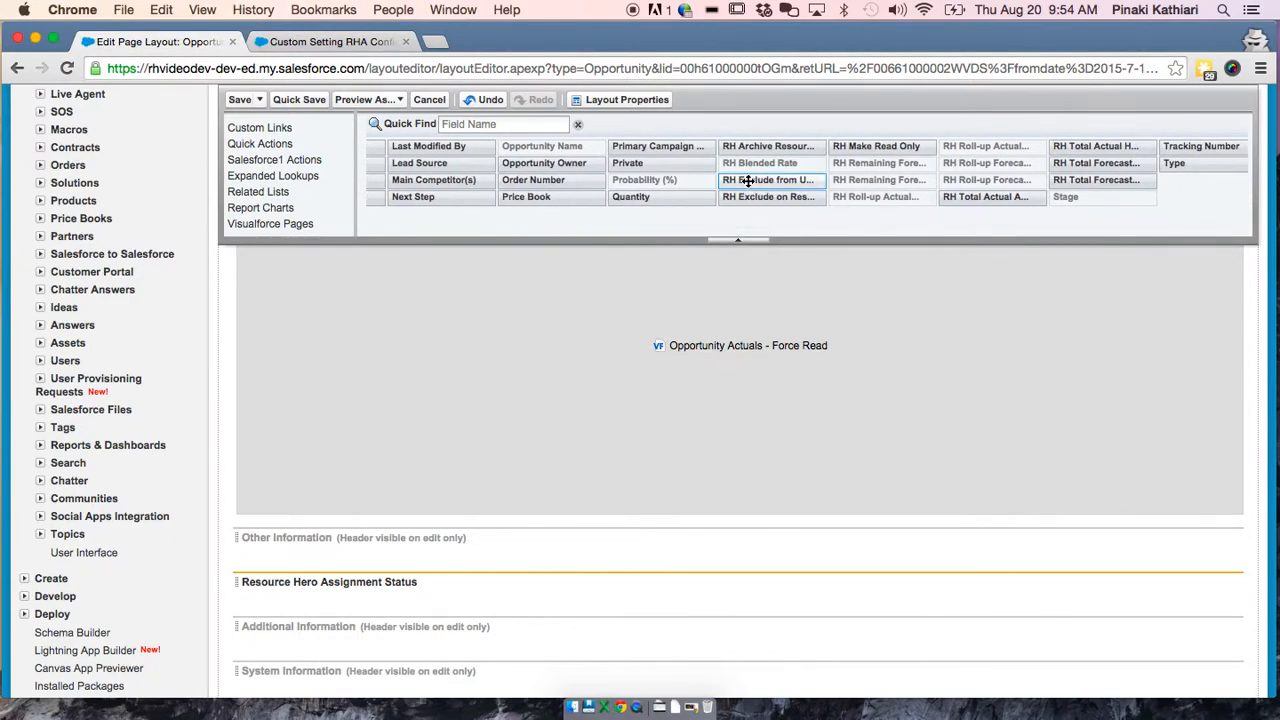
pyautogui.moveTo(763, 147); pyautogui.dragTo(634, 587)
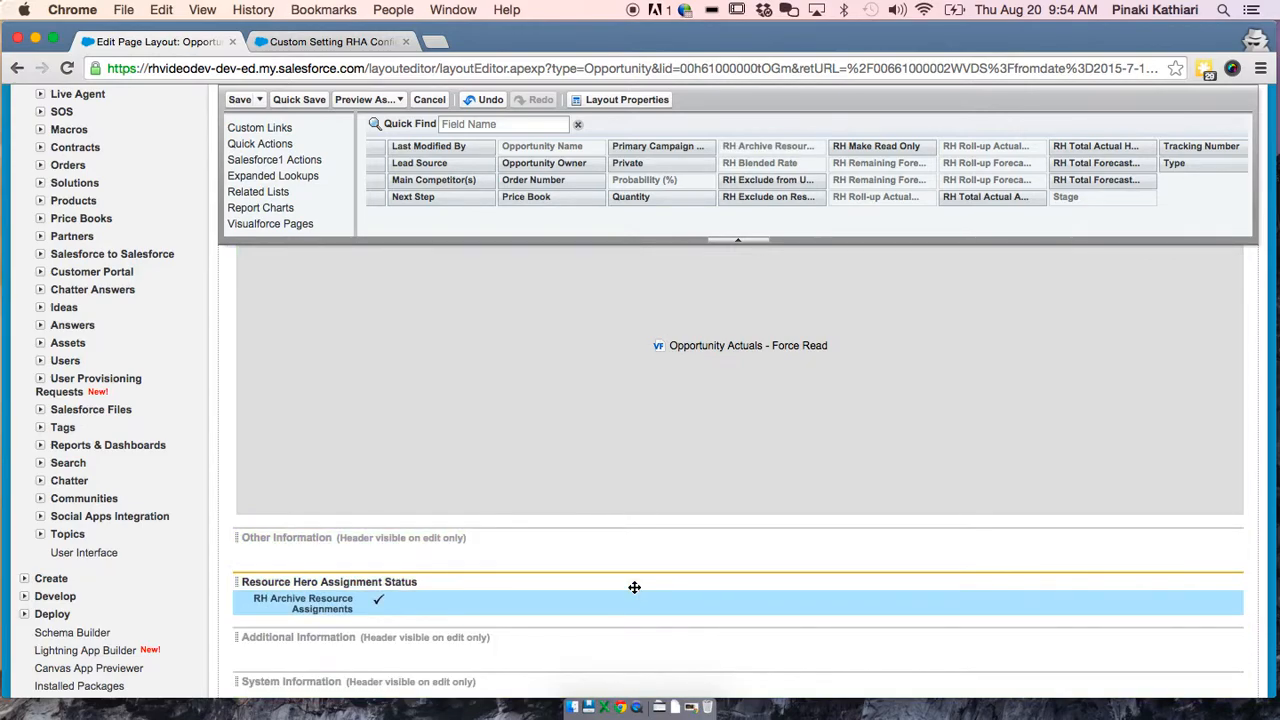
pyautogui.moveTo(748, 183); pyautogui.dragTo(607, 628)
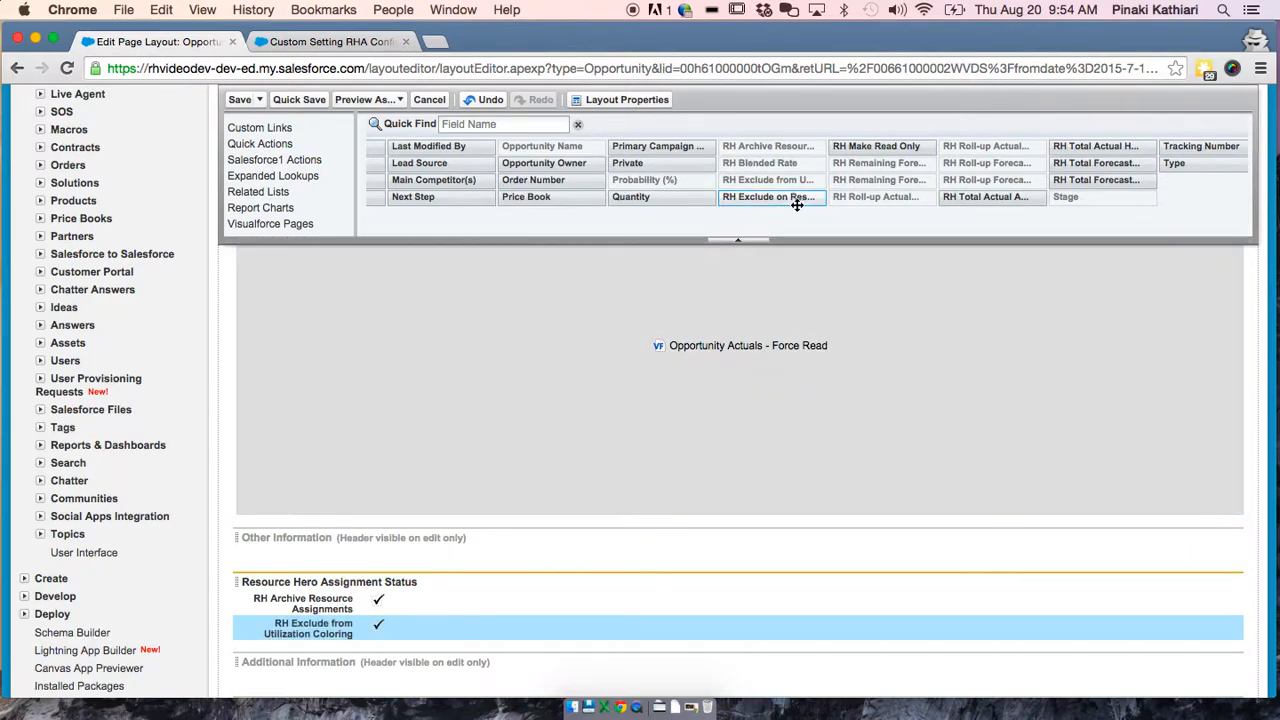
pyautogui.moveTo(797, 200); pyautogui.dragTo(670, 646)
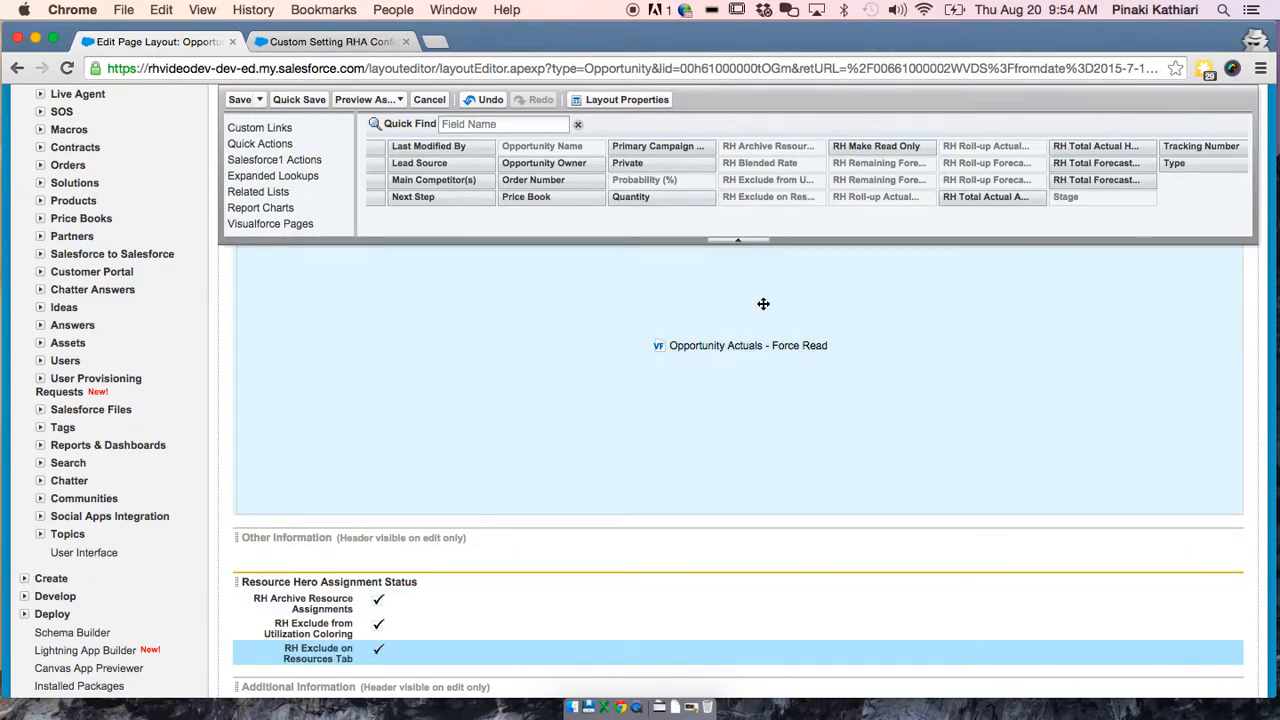
pyautogui.moveTo(866, 146); pyautogui.dragTo(664, 657)
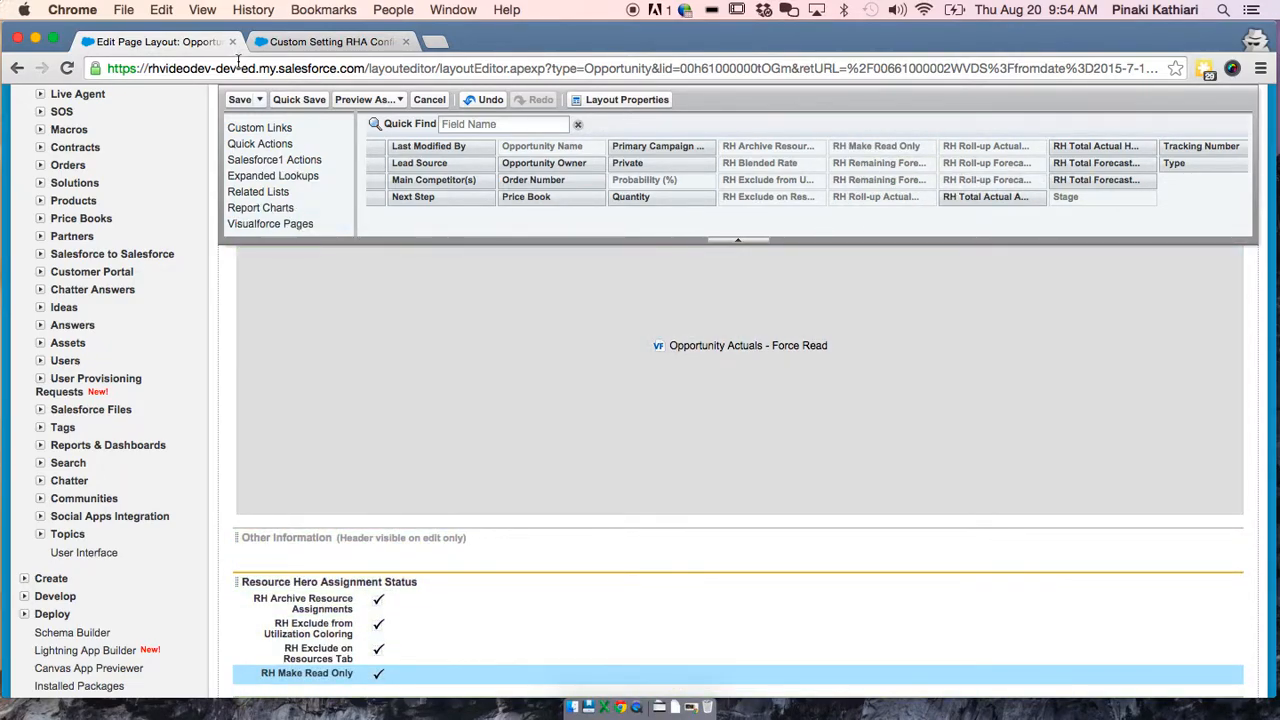
pyautogui.click(240, 100)
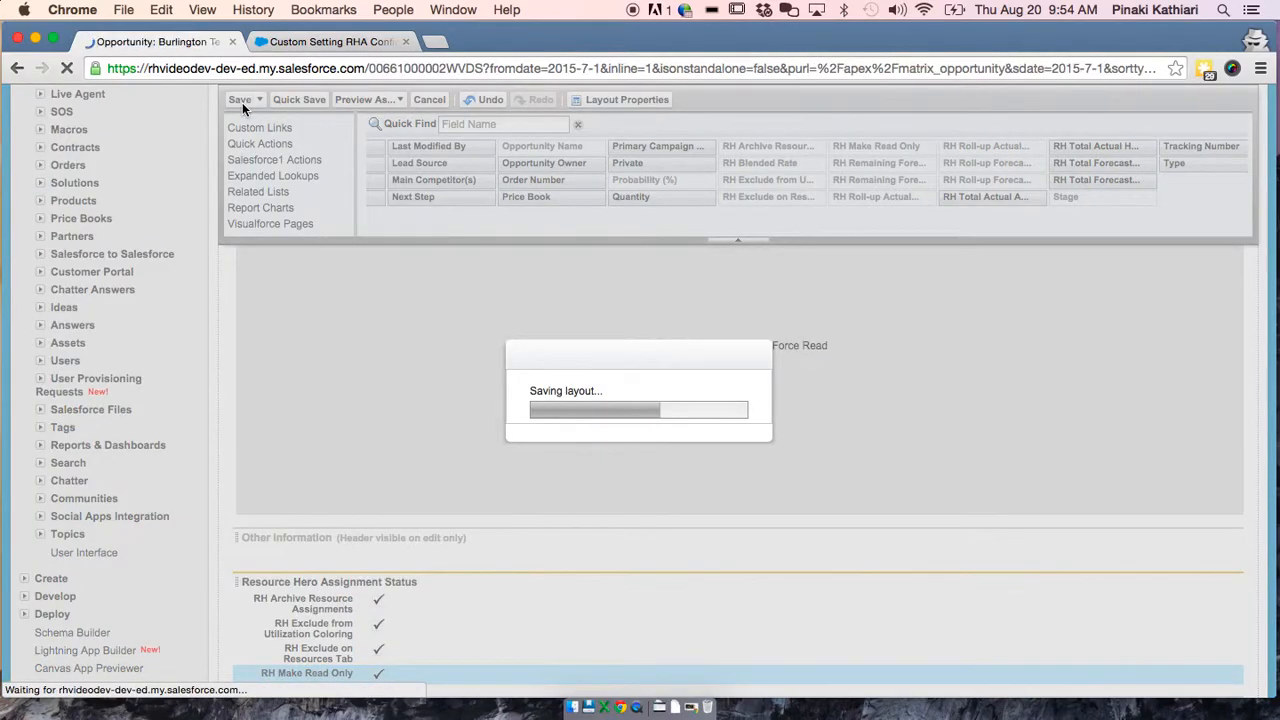
# Review the Resource Hero Assignment Status checkboxes alongside the calculations, forecast and actuals matrices, and Resource Assignments list on the opportunity
pyautogui.scroll(-6, 328, 438)
pyautogui.scroll(-3, 327, 436)
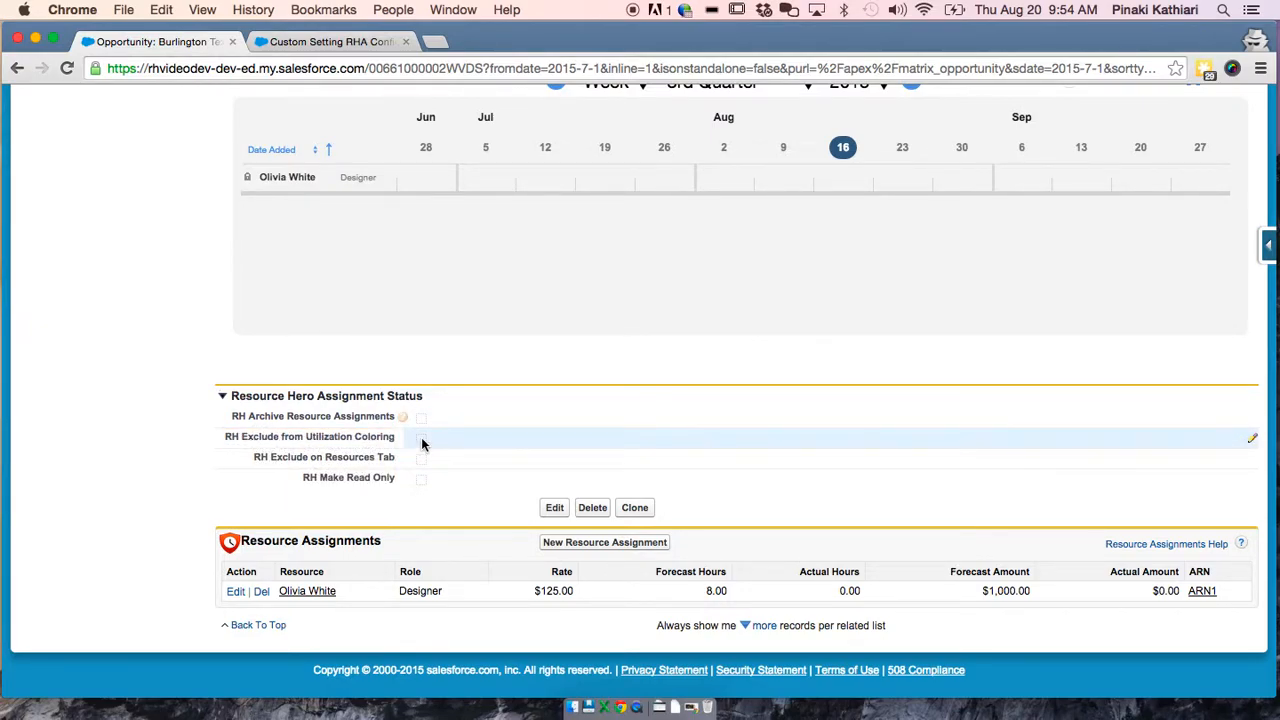
pyautogui.scroll(10, 549, 449)
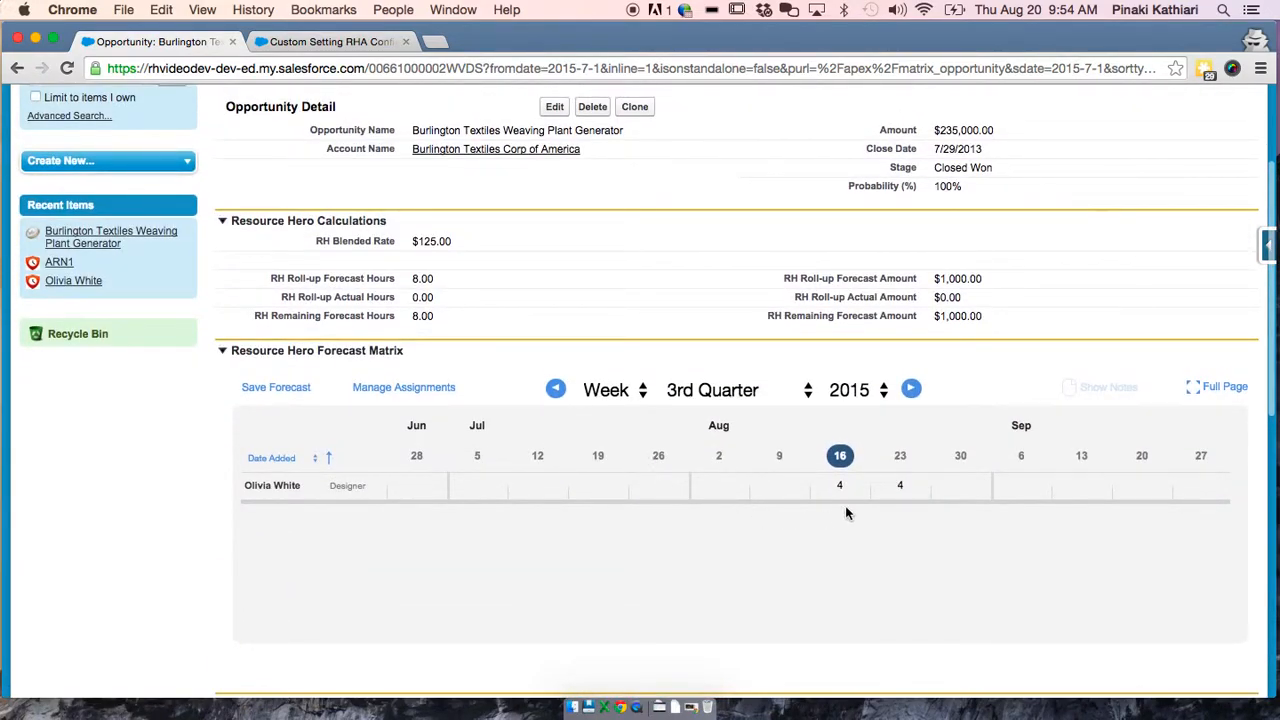
pyautogui.scroll(-10, 640, 560)
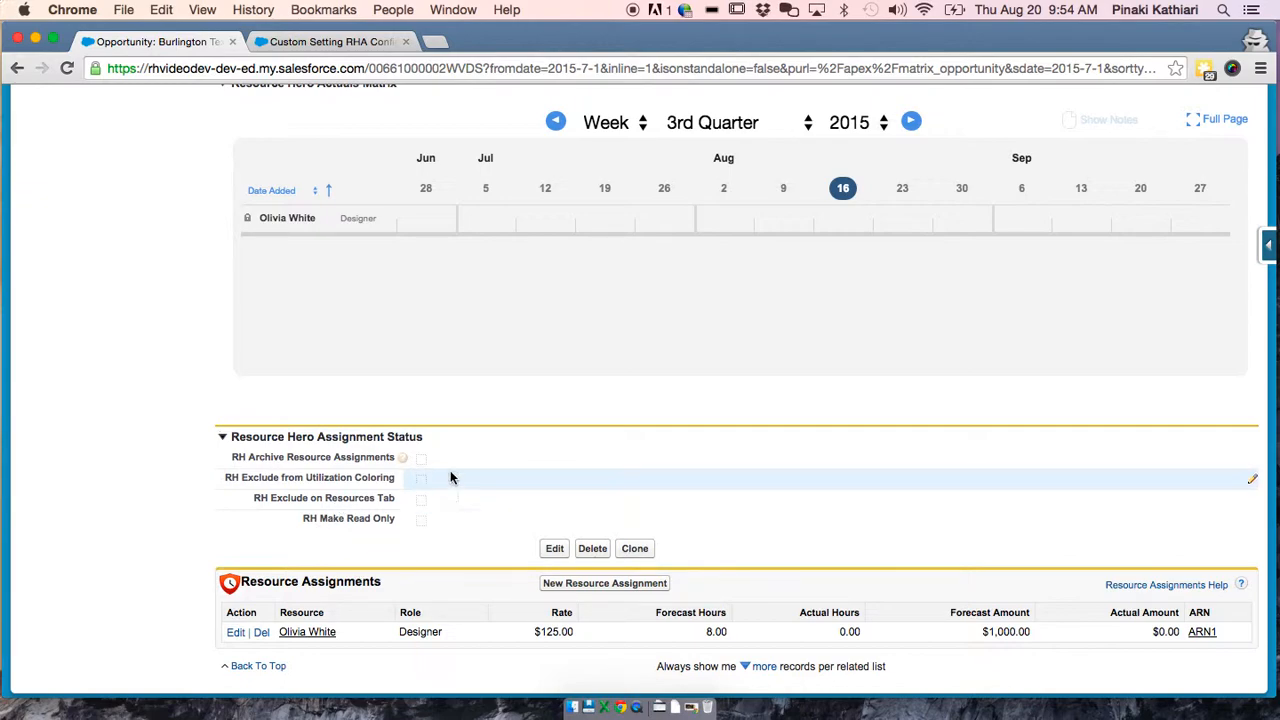
pyautogui.scroll(8, 478, 429)
pyautogui.scroll(-1, 478, 429)
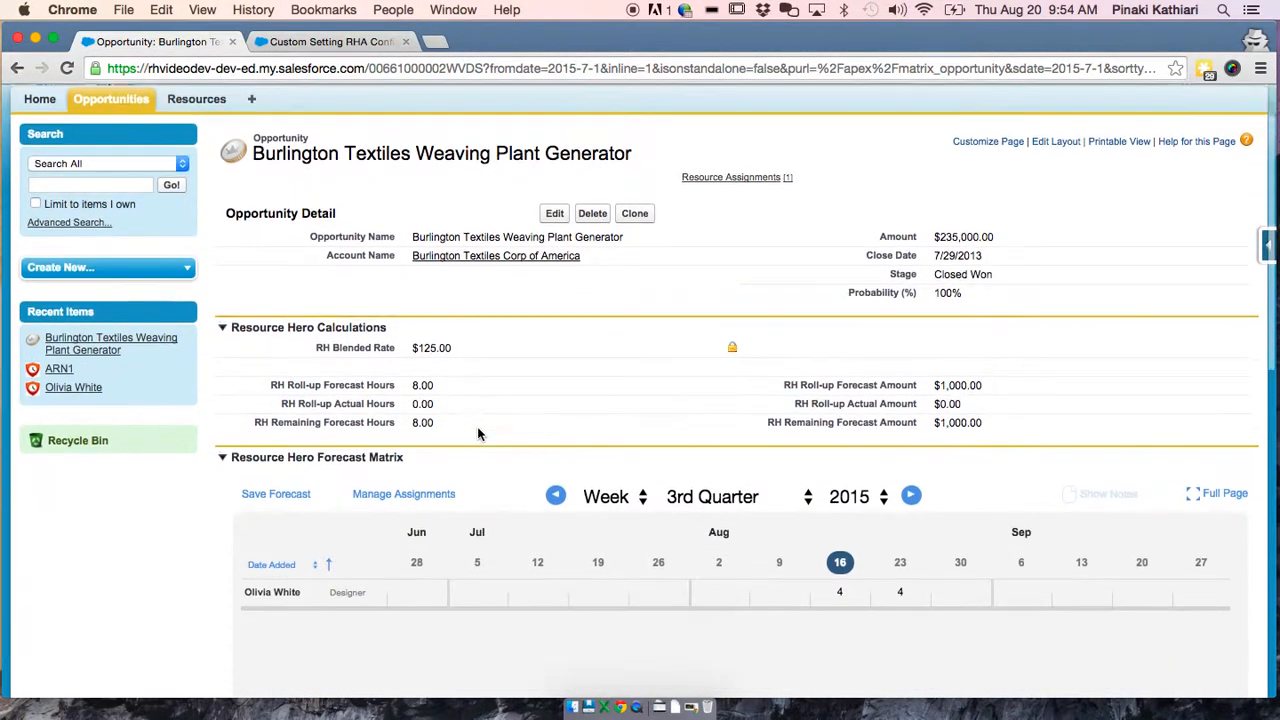
pyautogui.scroll(-5, 477, 433)
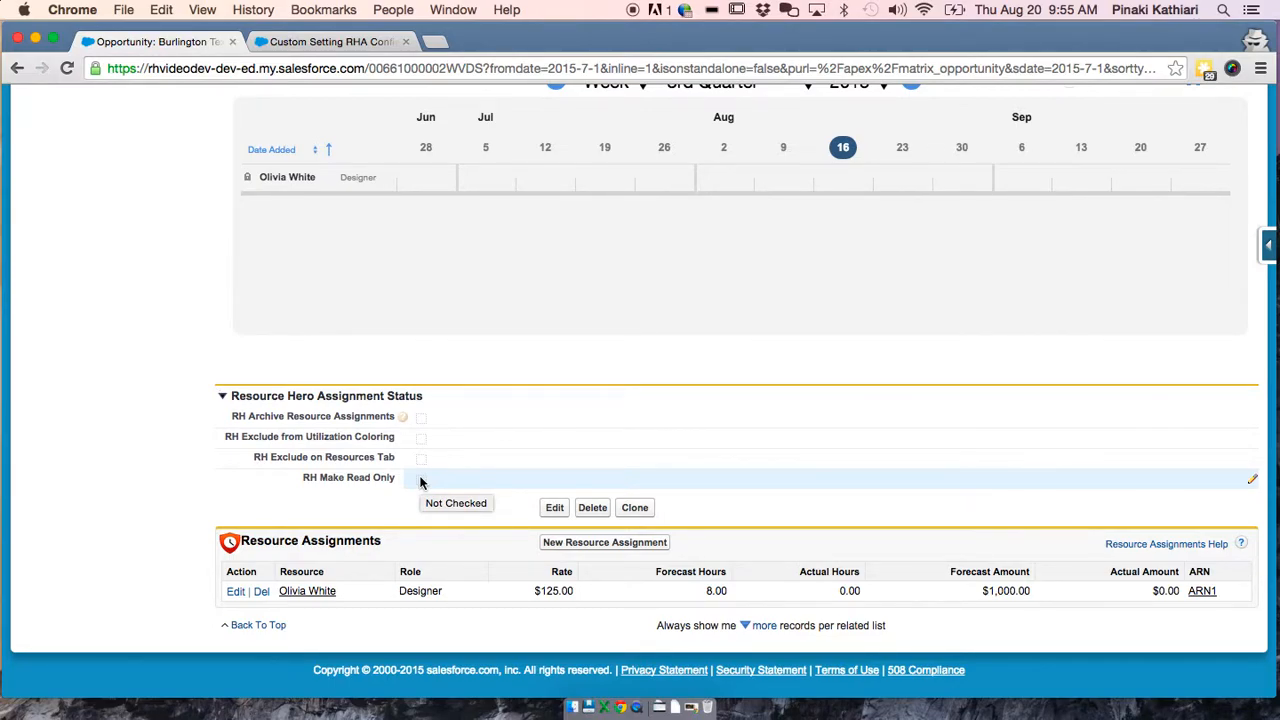
pyautogui.scroll(10, 420, 482)
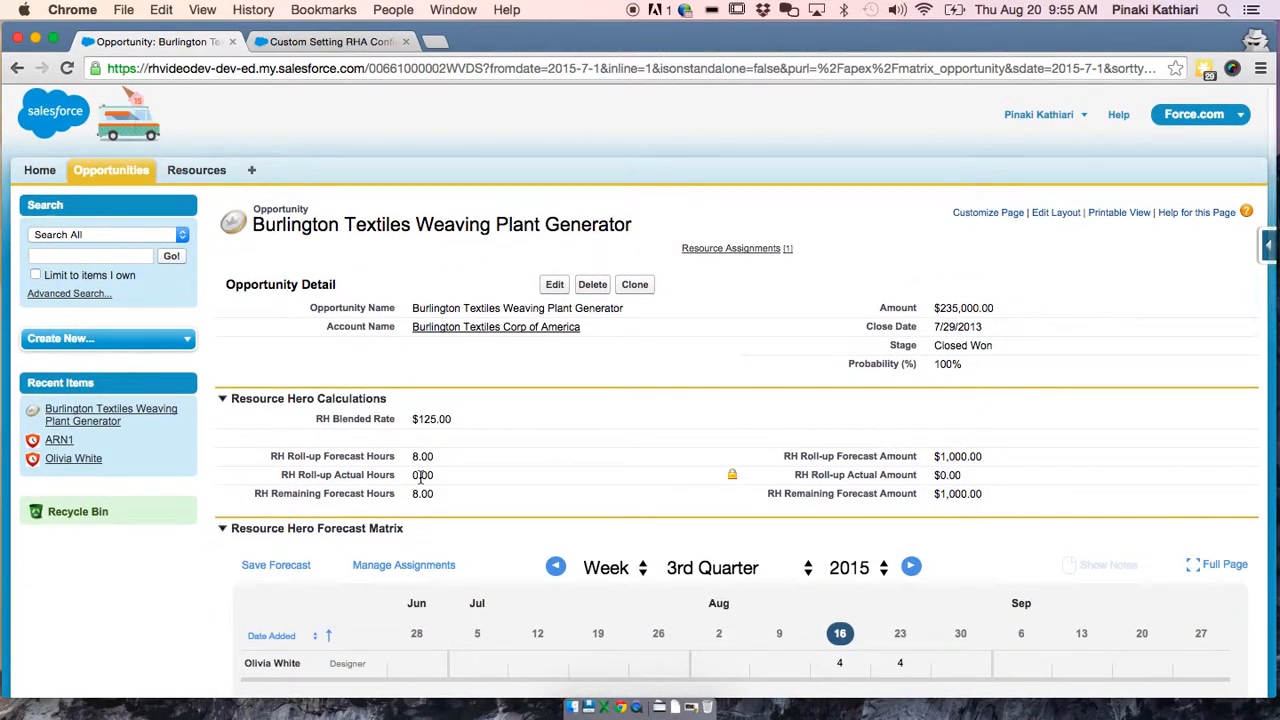